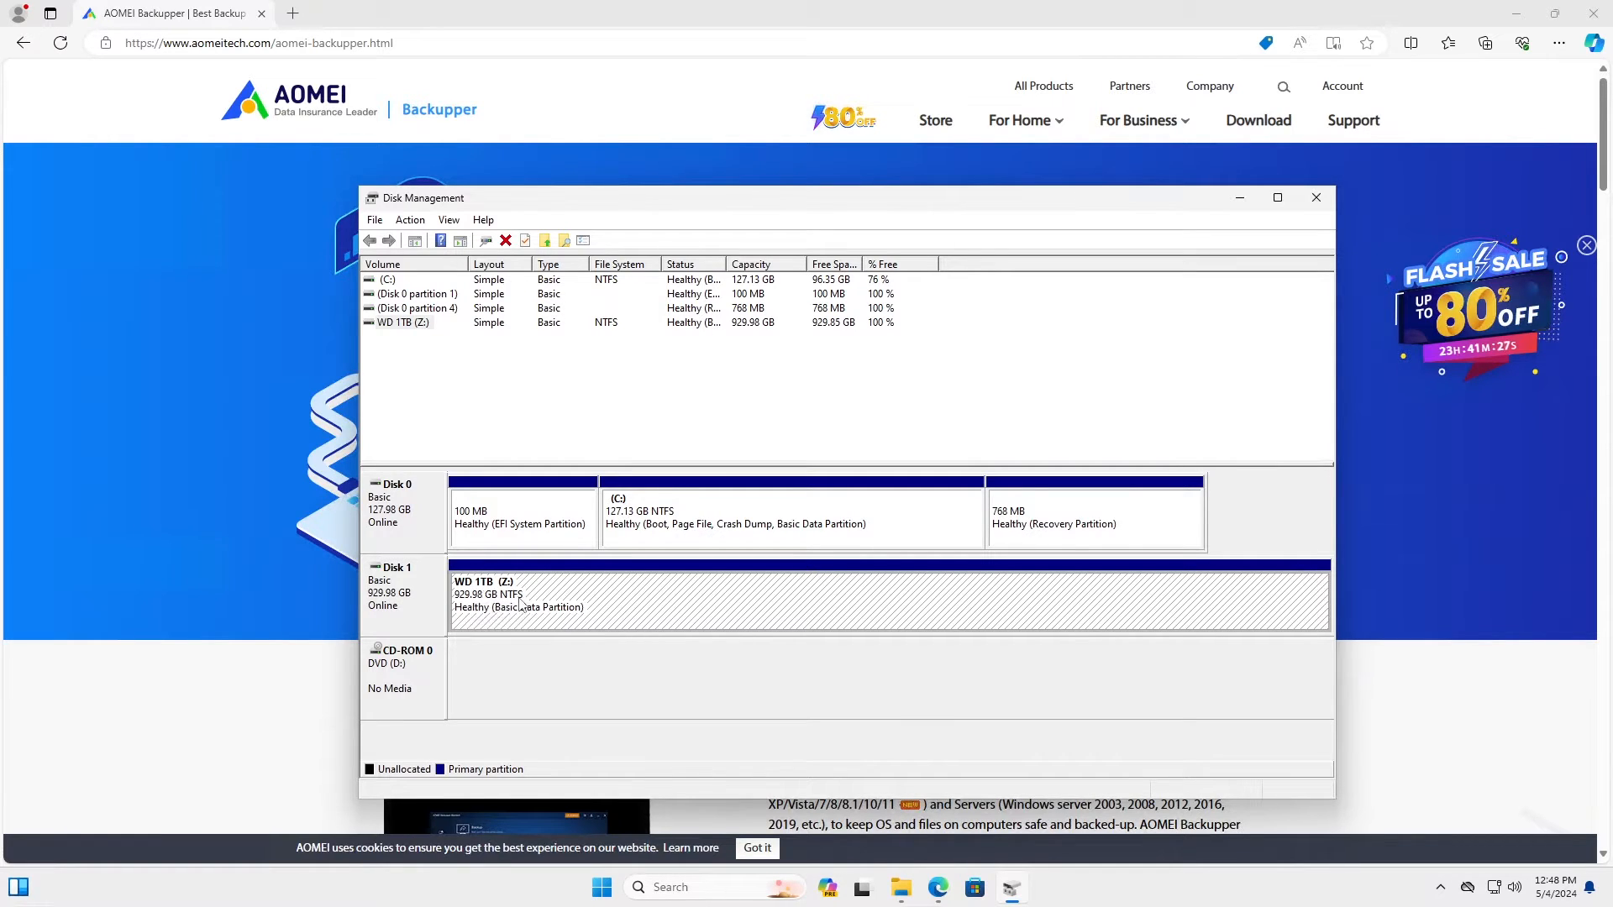
Step: Bring the AOMEI Backupper product page in Edge back to the front
left_click(175, 596)
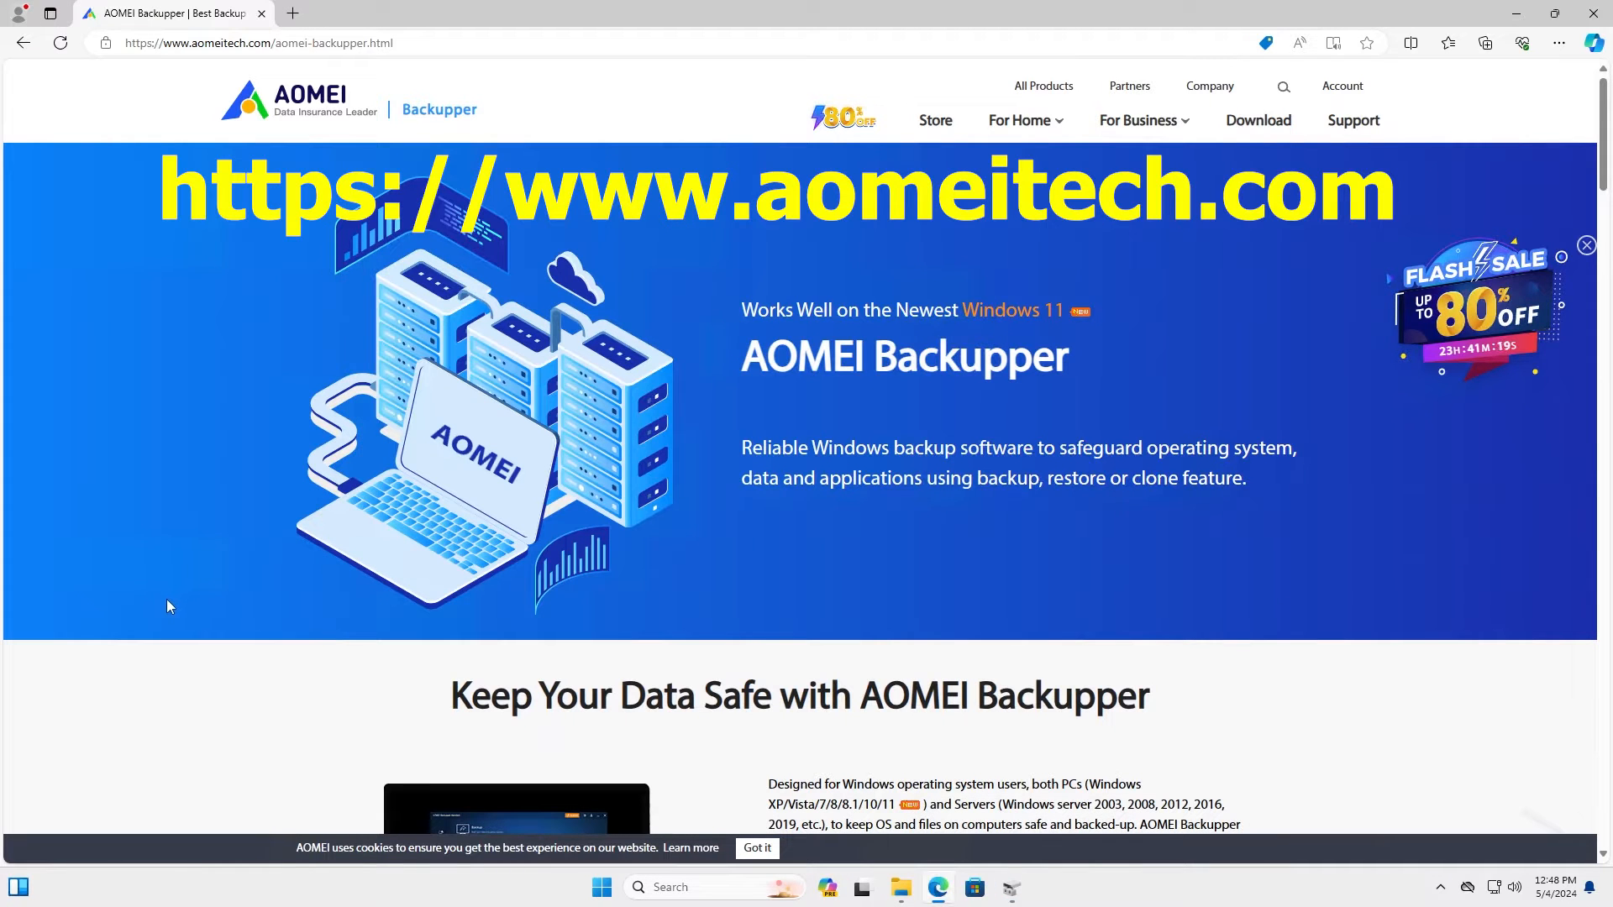
Step: Download the AOMEI Backupper Standard freeware installer and show it in its Downloads folder
left_click(1257, 122)
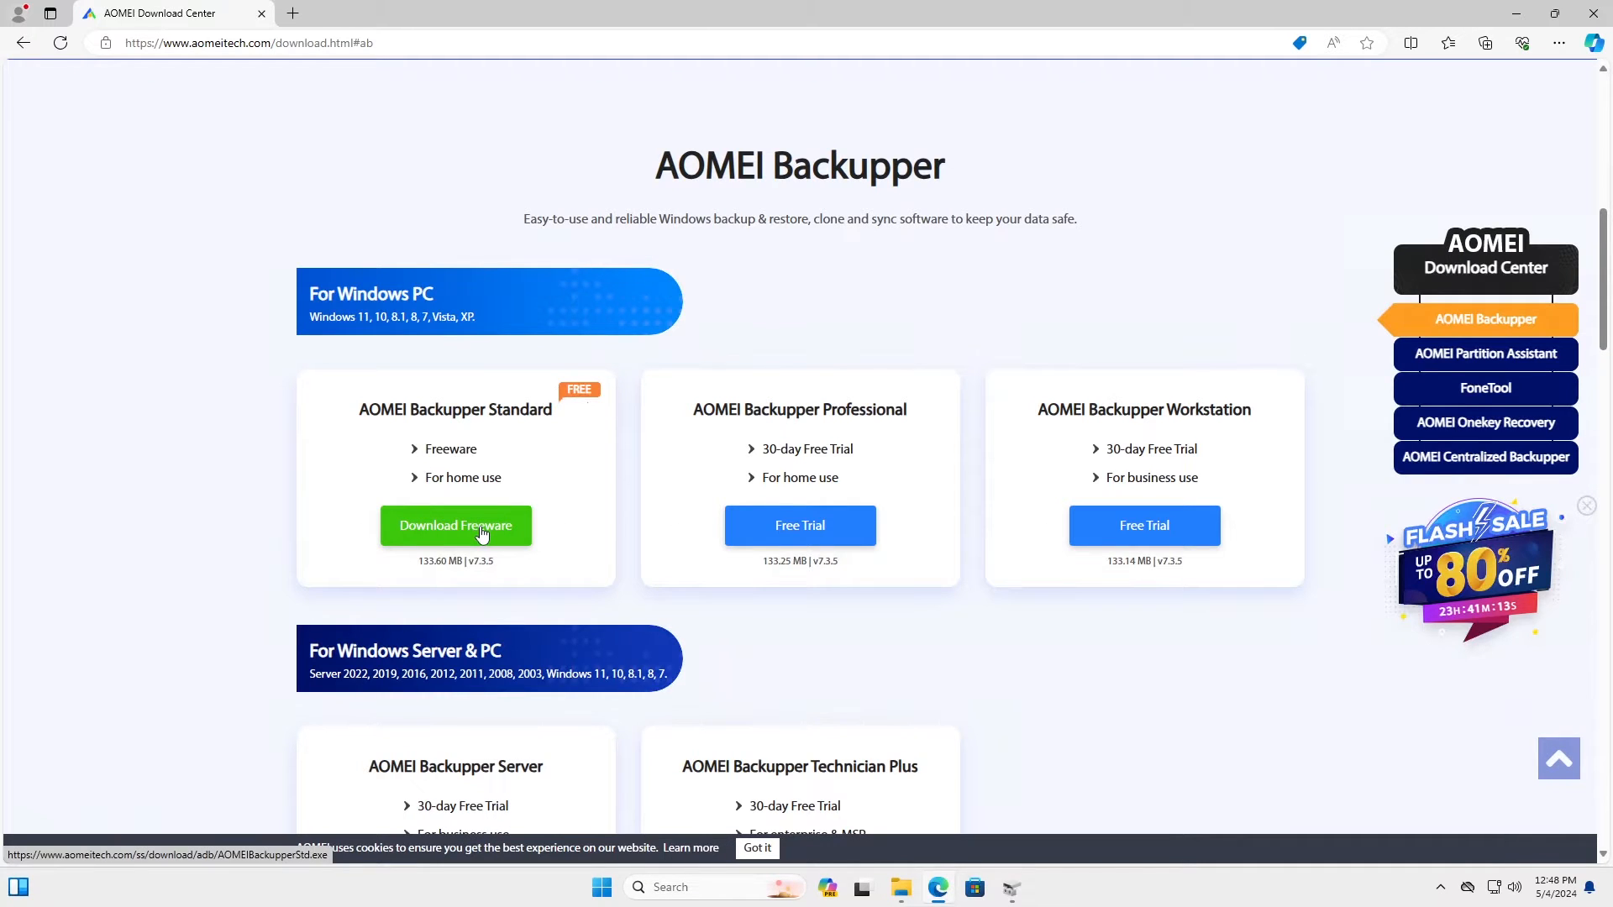
left_click(482, 534)
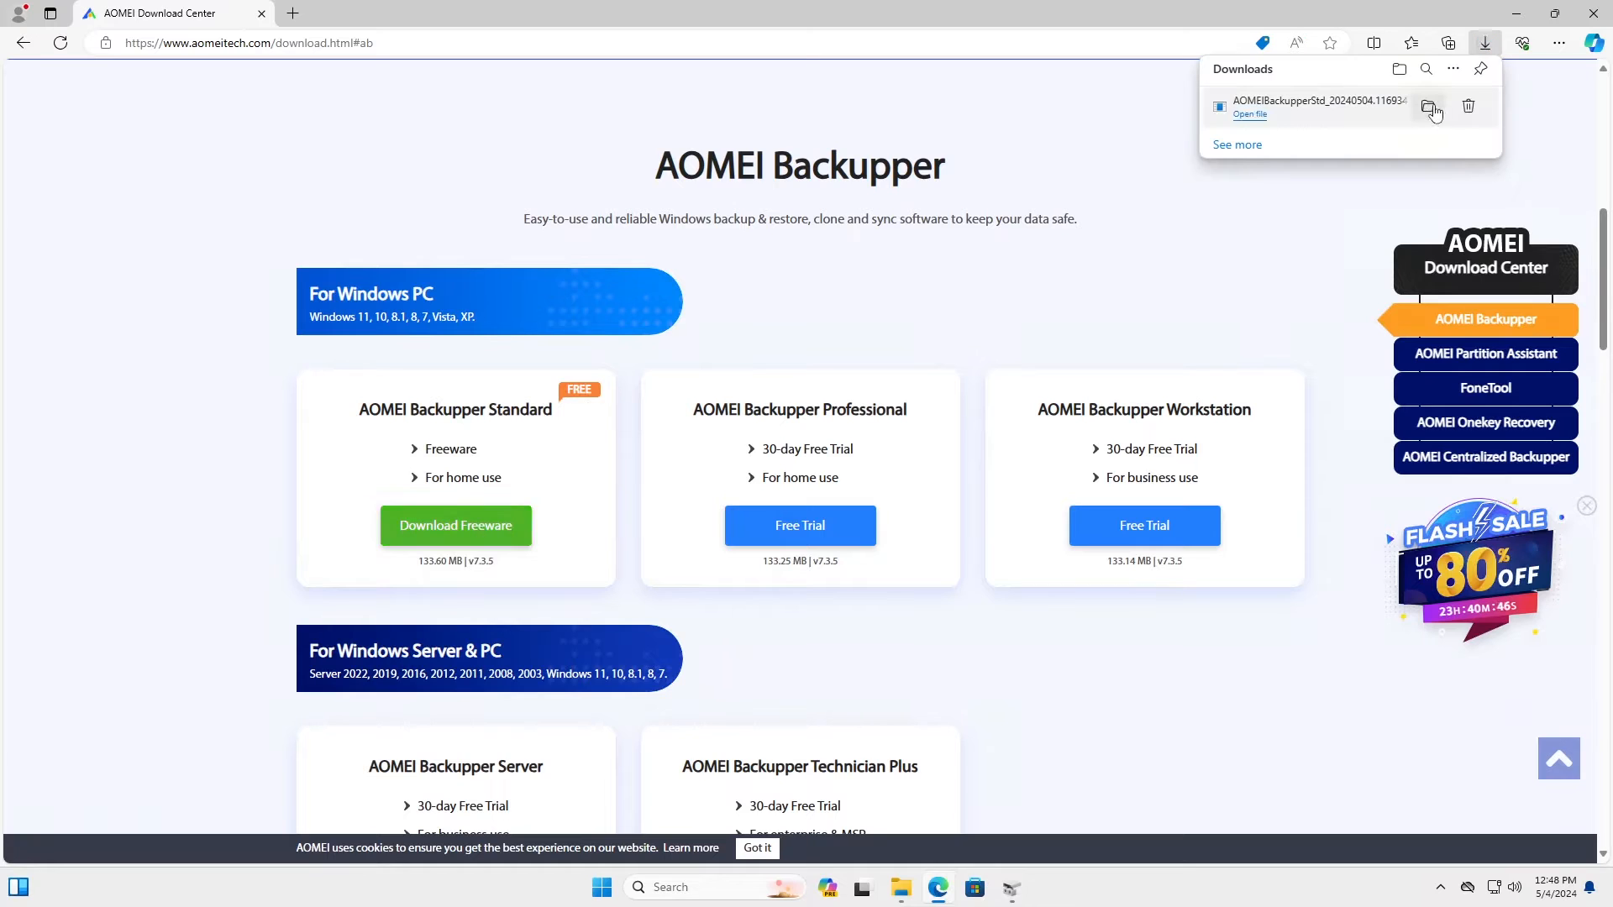
left_click(1430, 114)
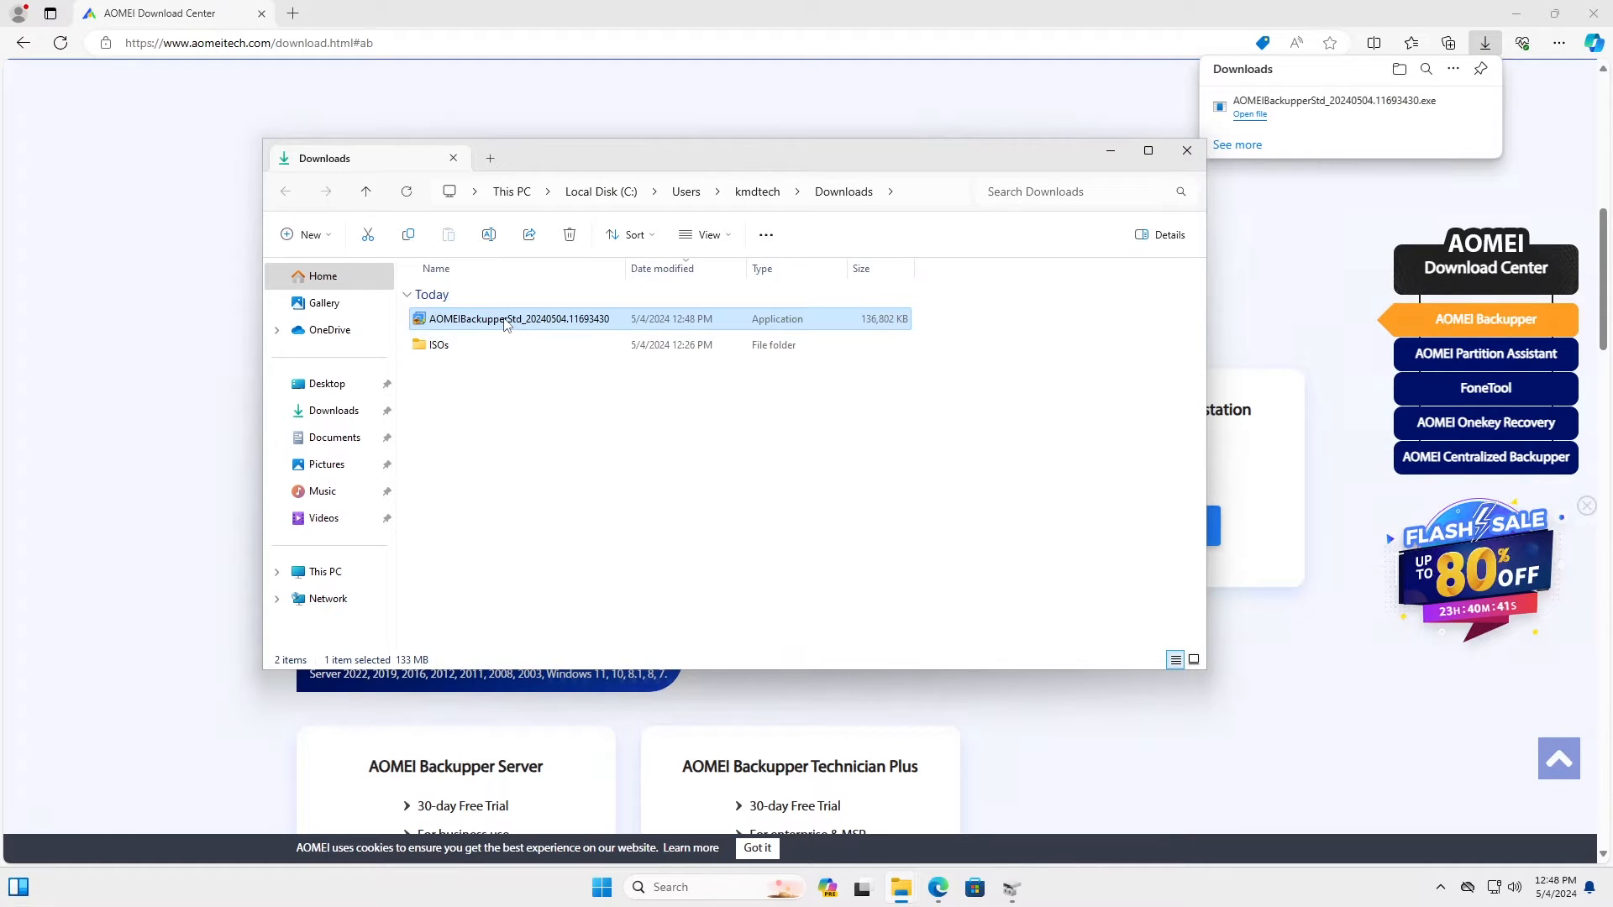
Step: Install Backupper Standard from the downloaded exe, skipping the Pro offer, then close the installer and Edge
double_click(506, 323)
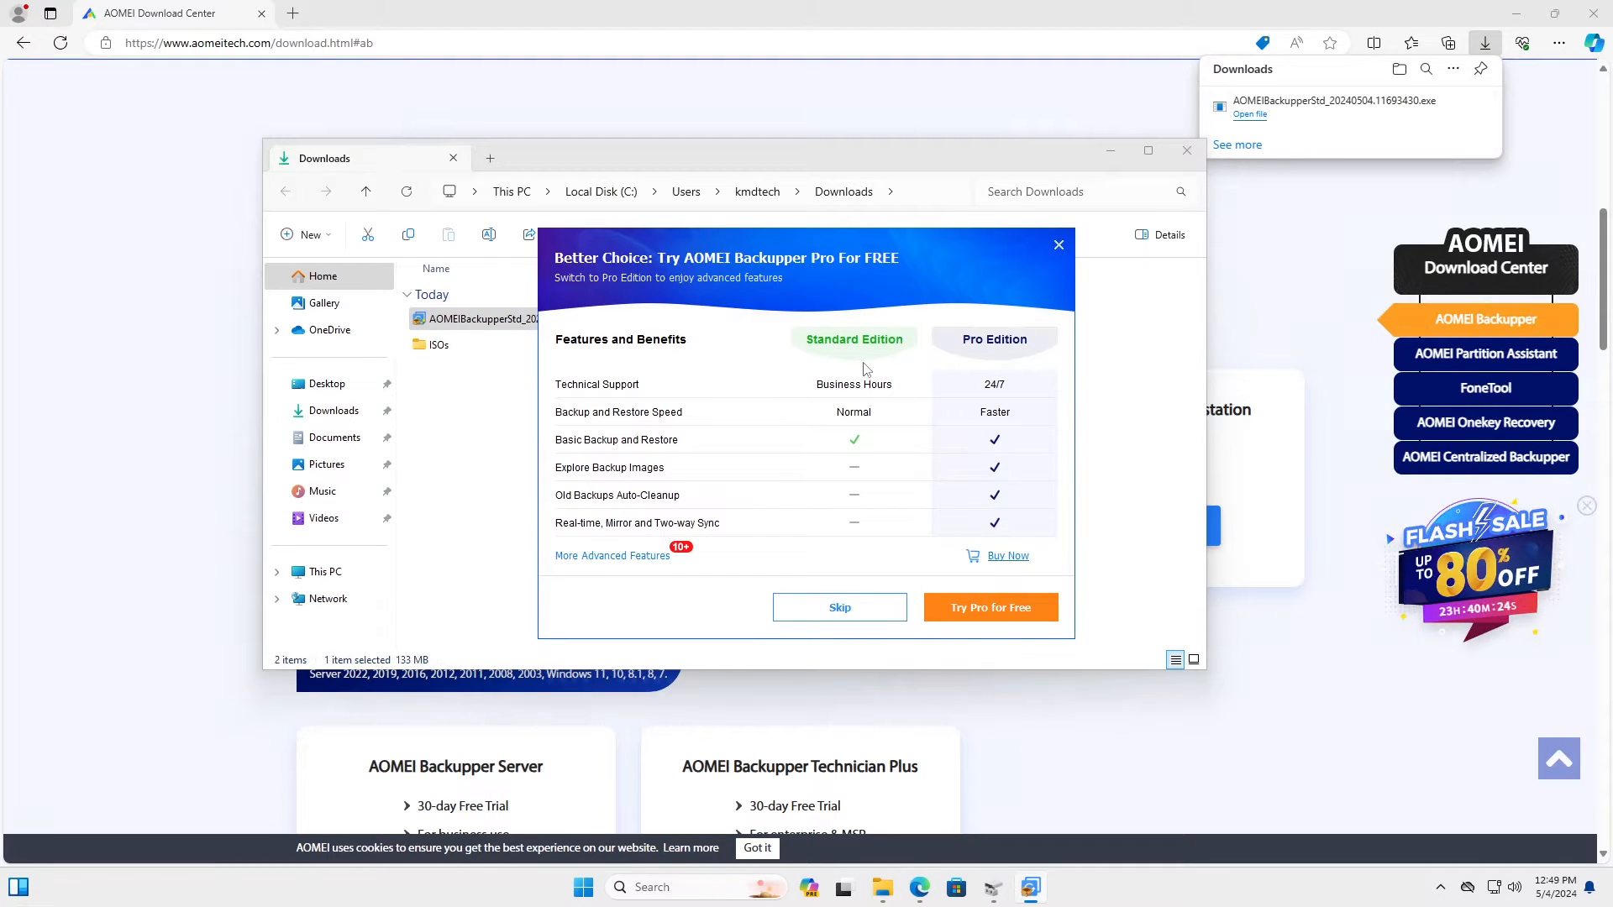
left_click(828, 616)
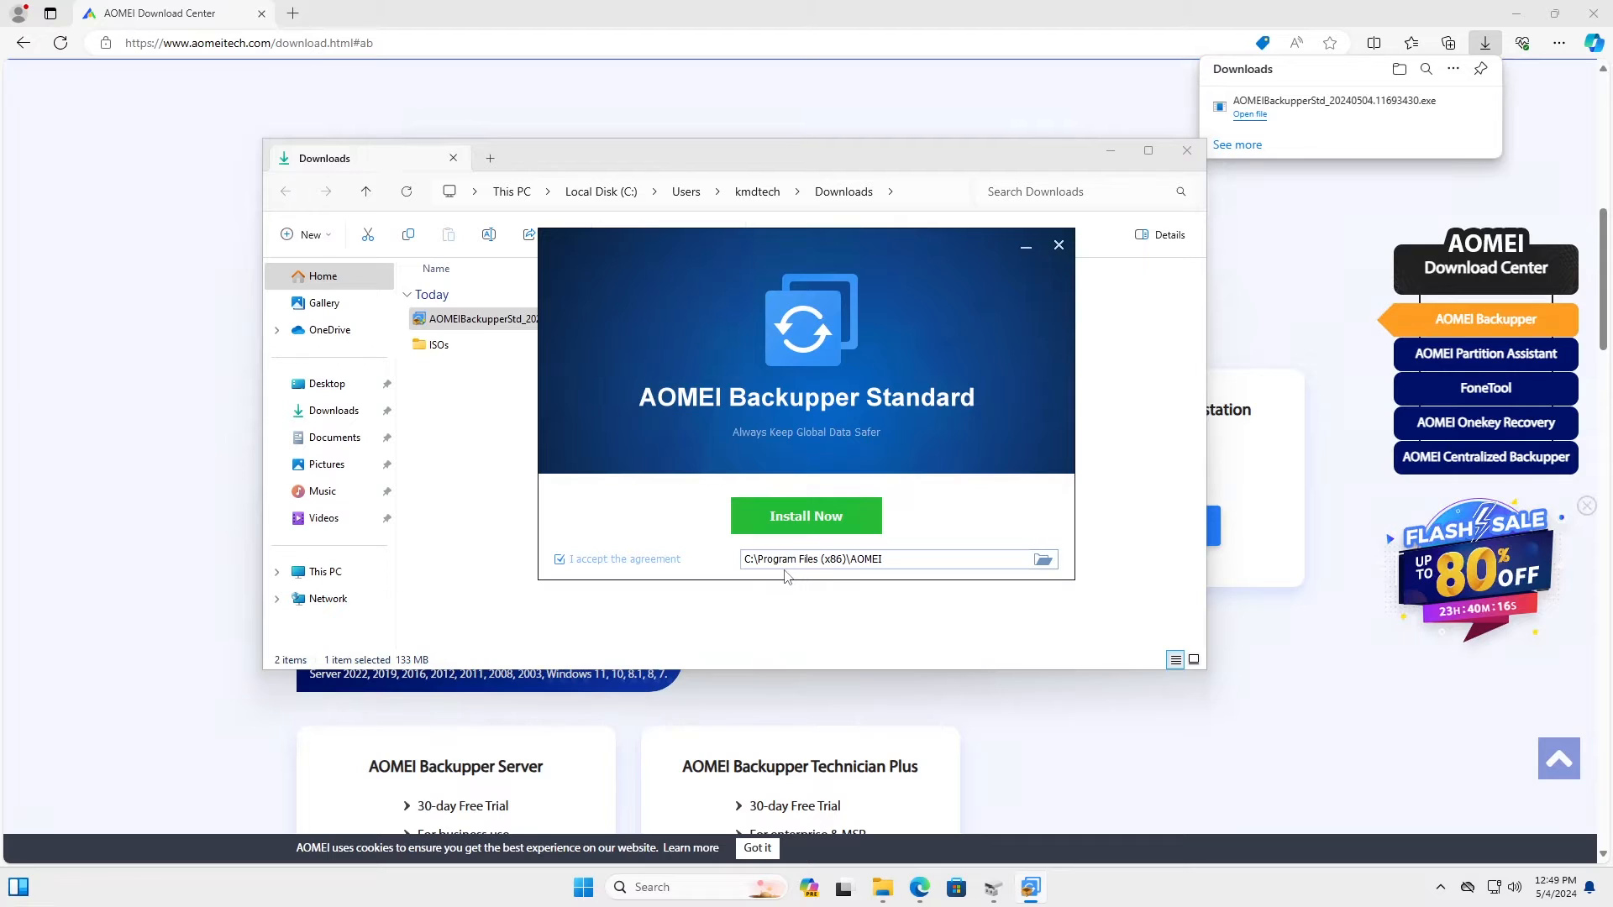
left_click(811, 528)
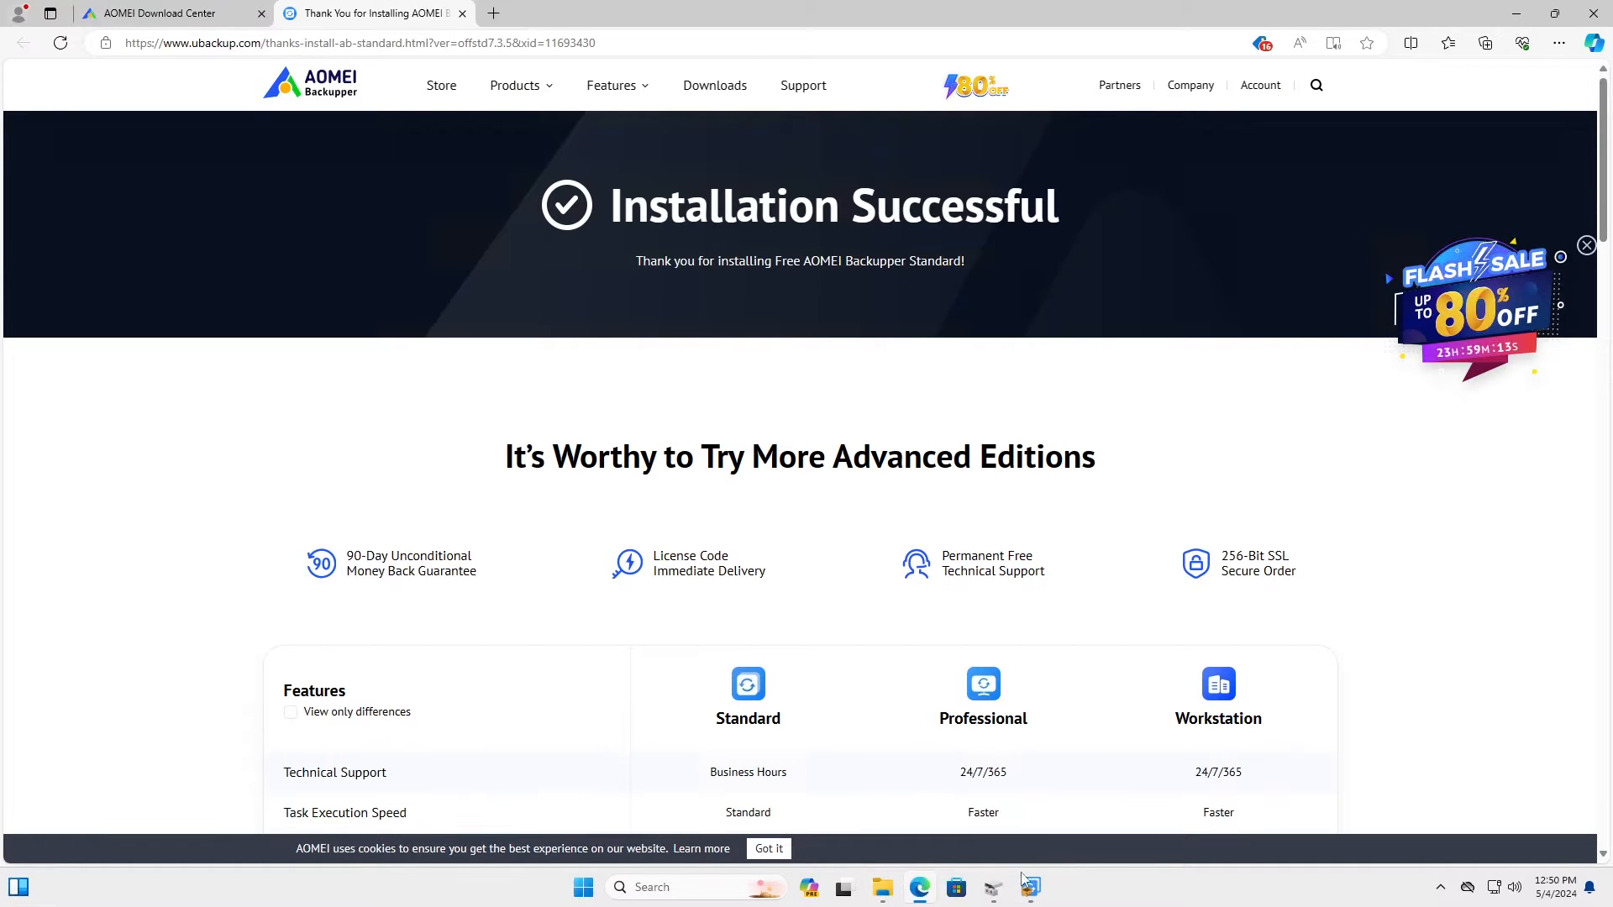
left_click(1060, 247)
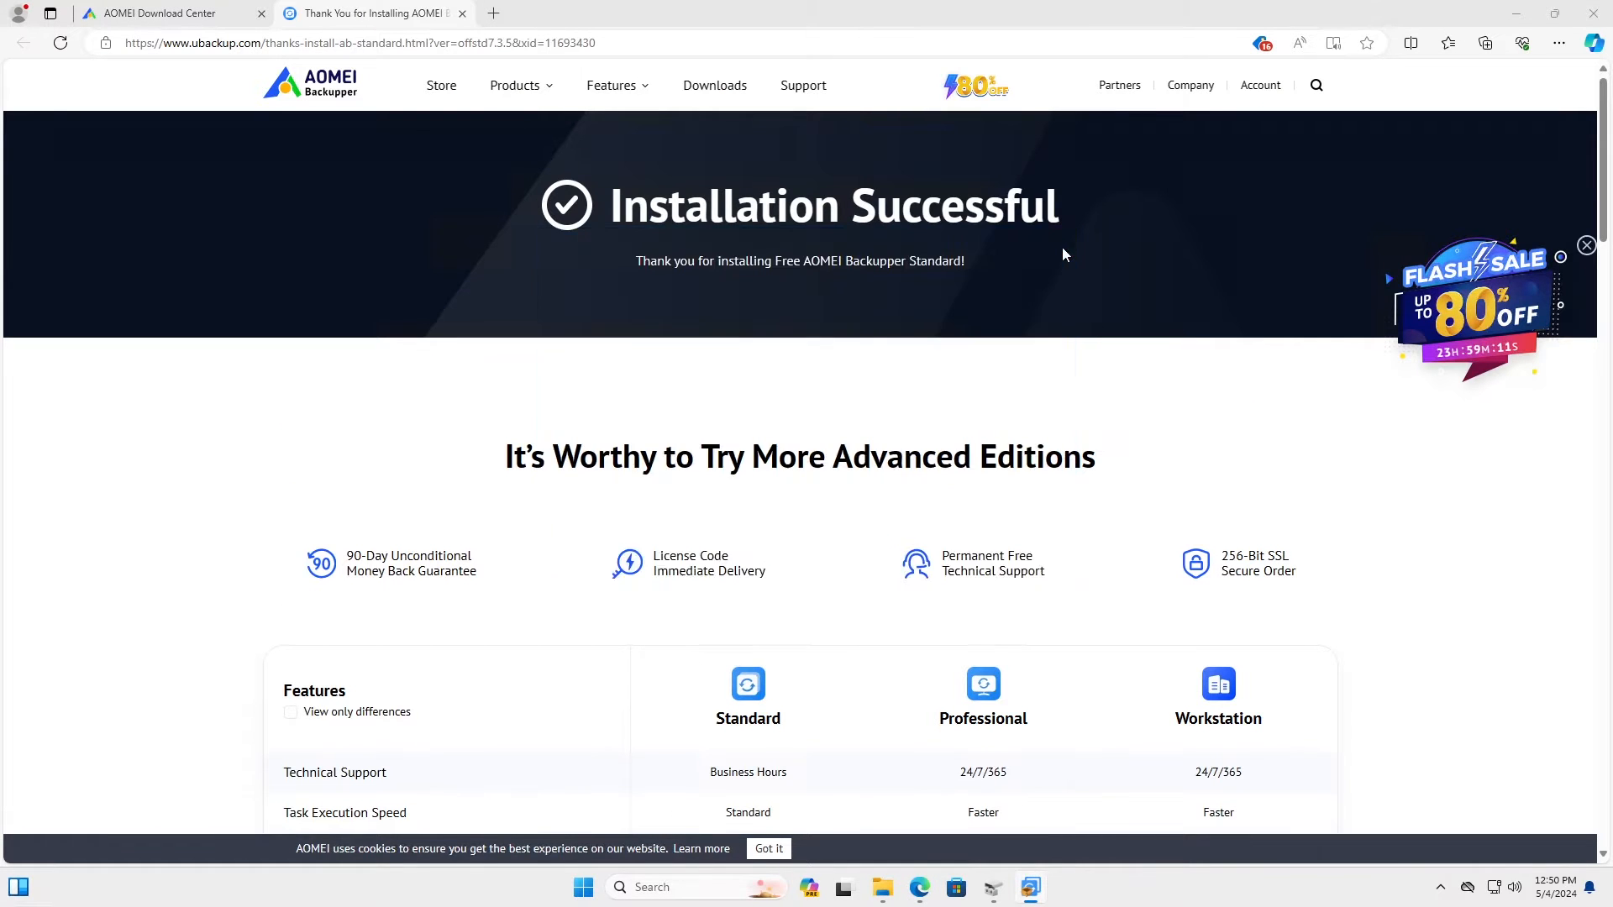
left_click(1594, 13)
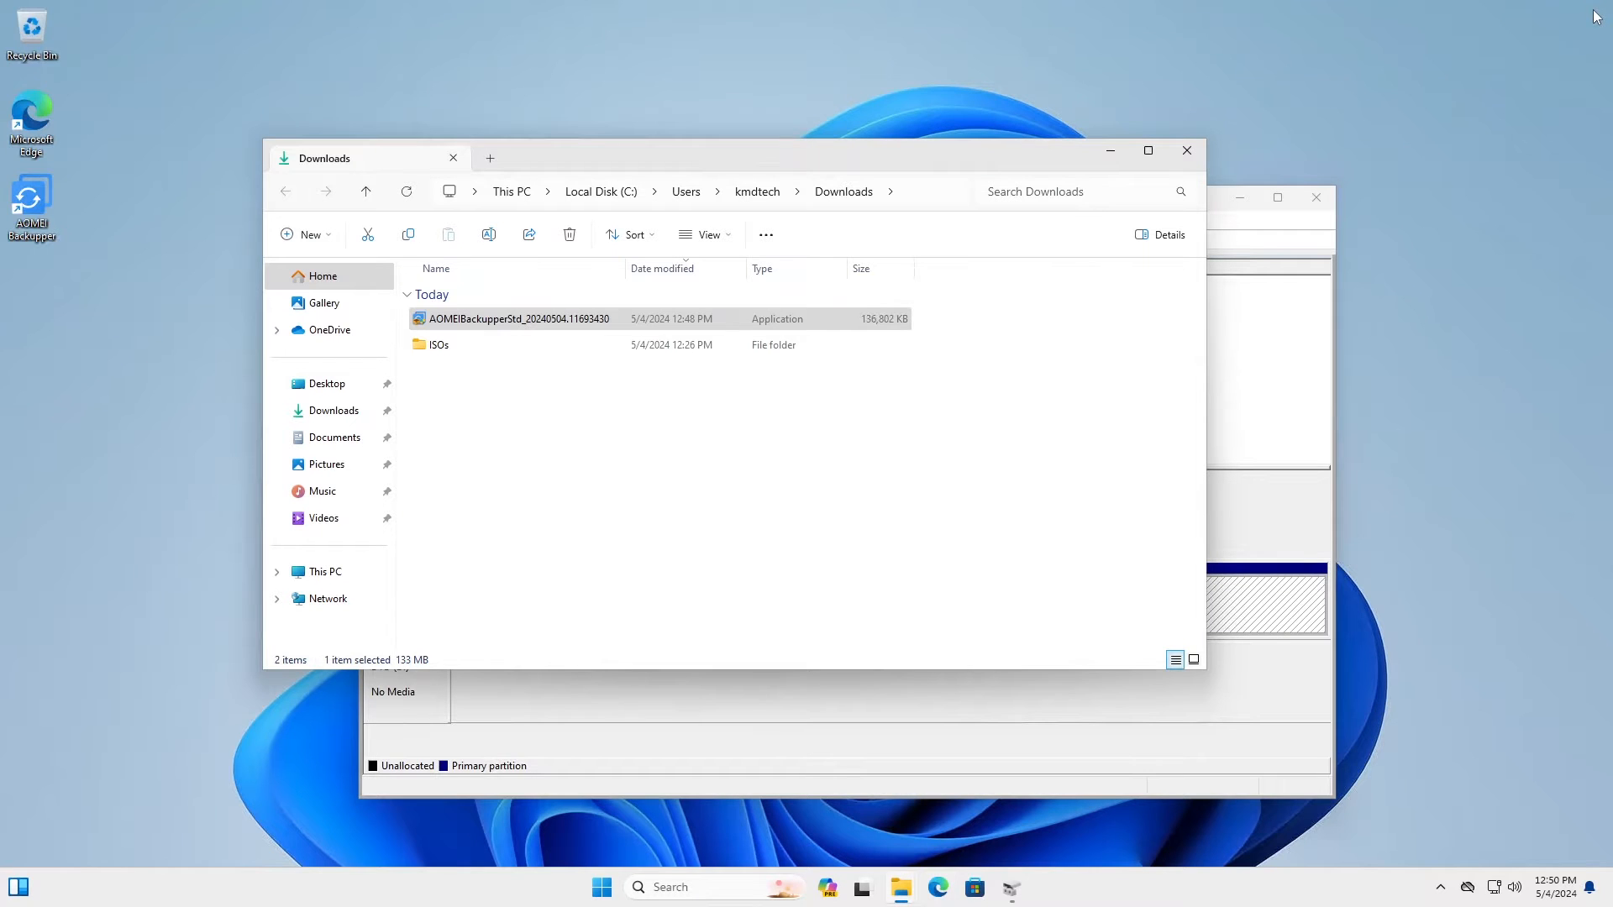
Step: Launch AOMEI Backupper with admin approval, dismiss the upgrade offer, and start a New Backup
double_click(28, 202)
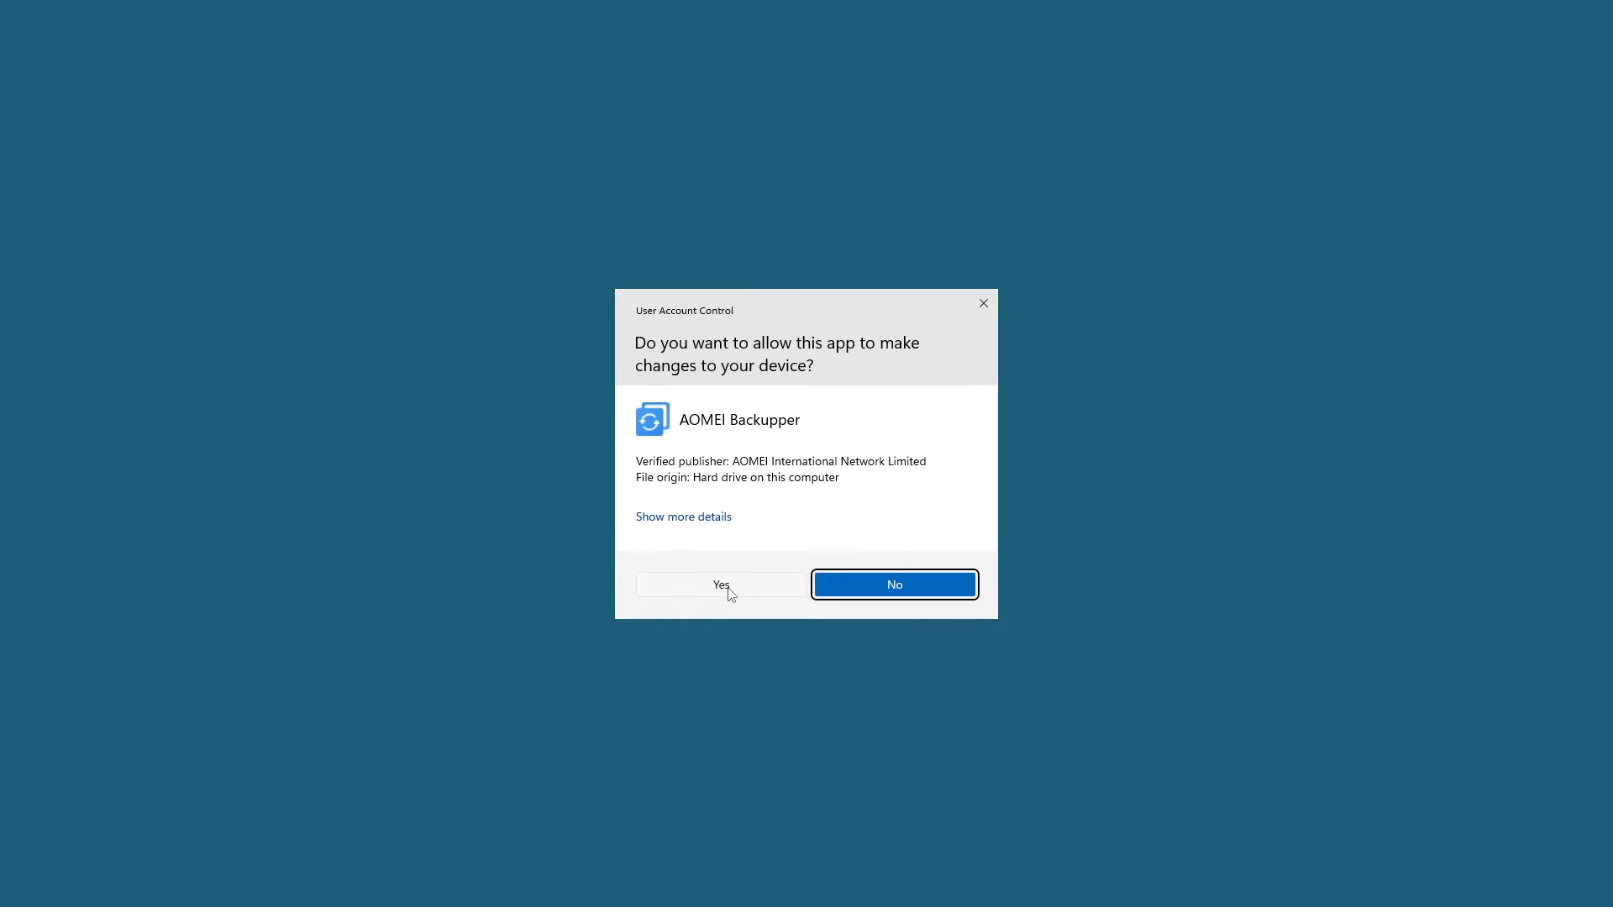
left_click(727, 587)
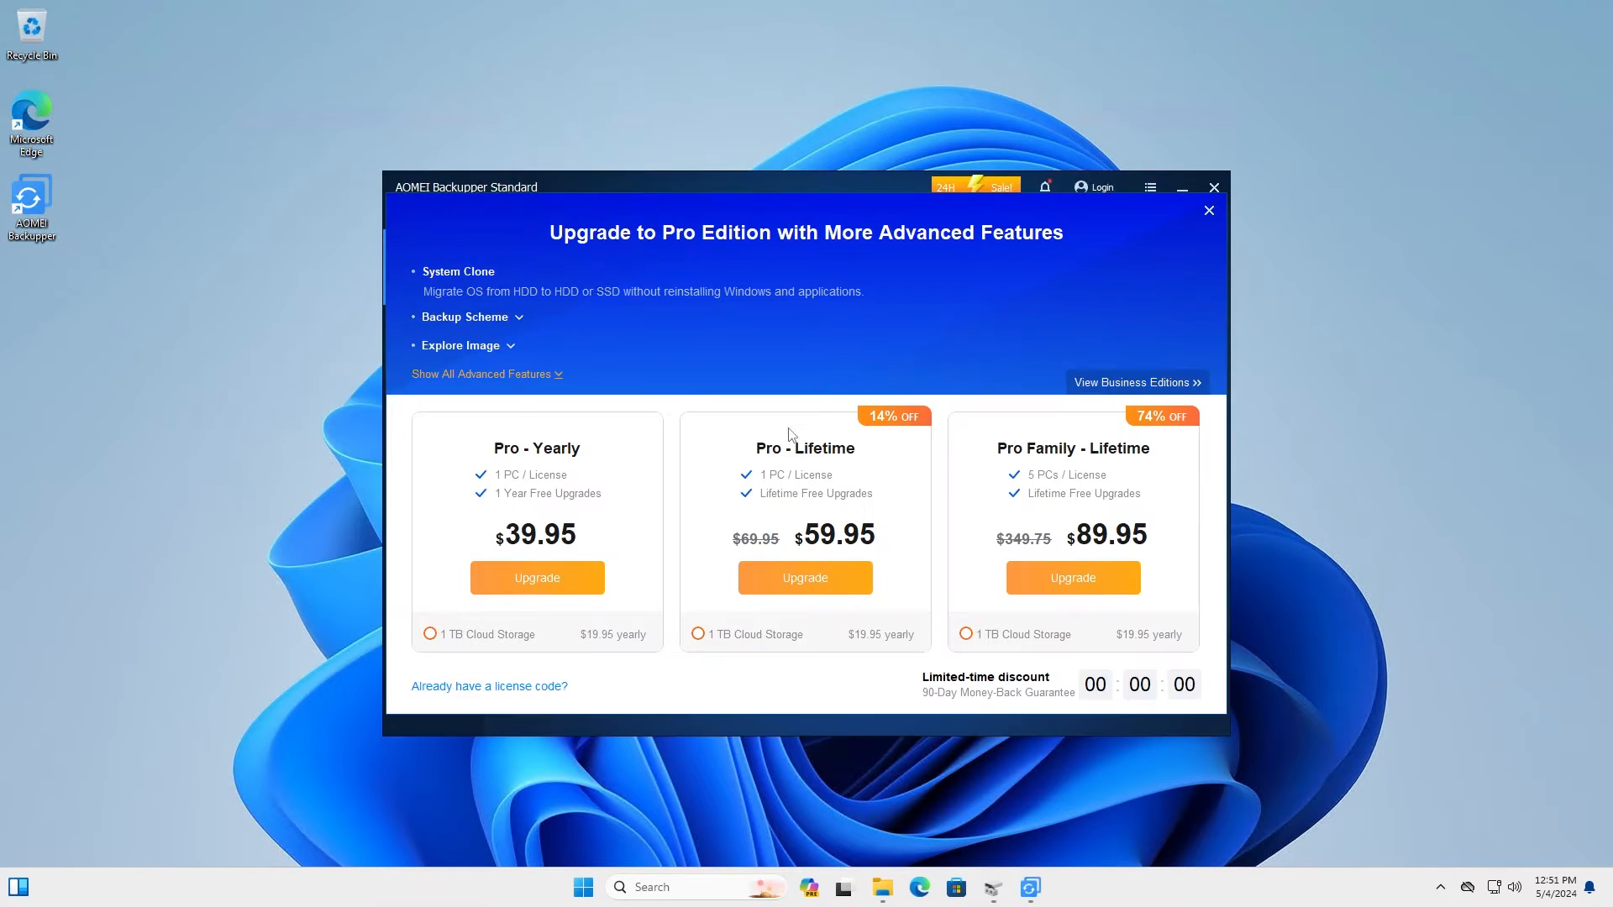
left_click(1209, 211)
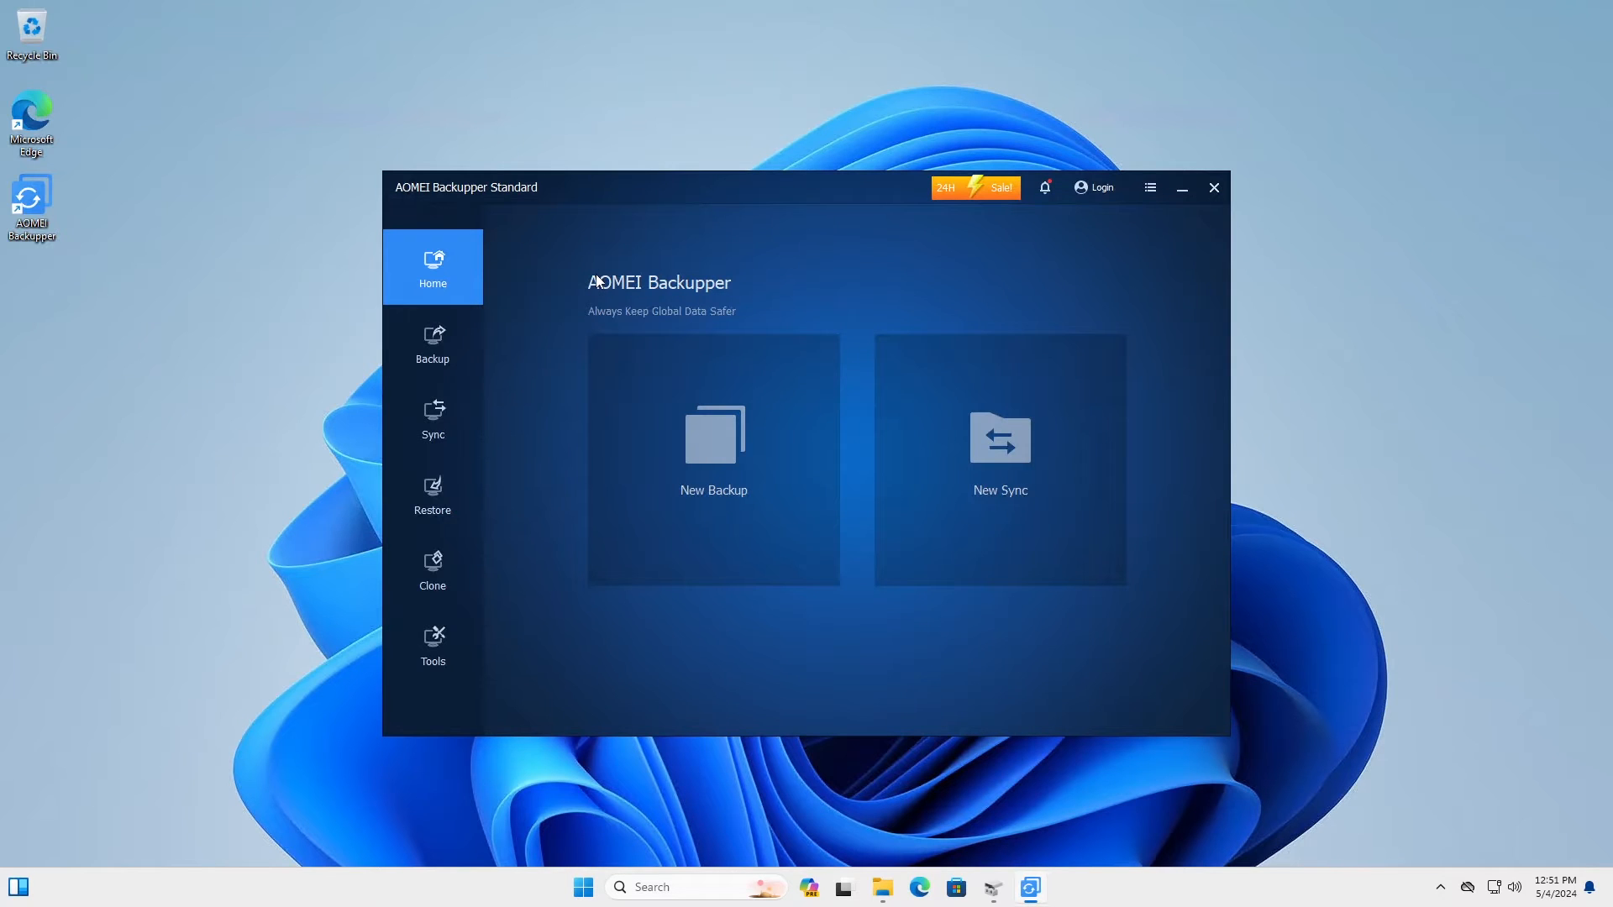
left_click(720, 460)
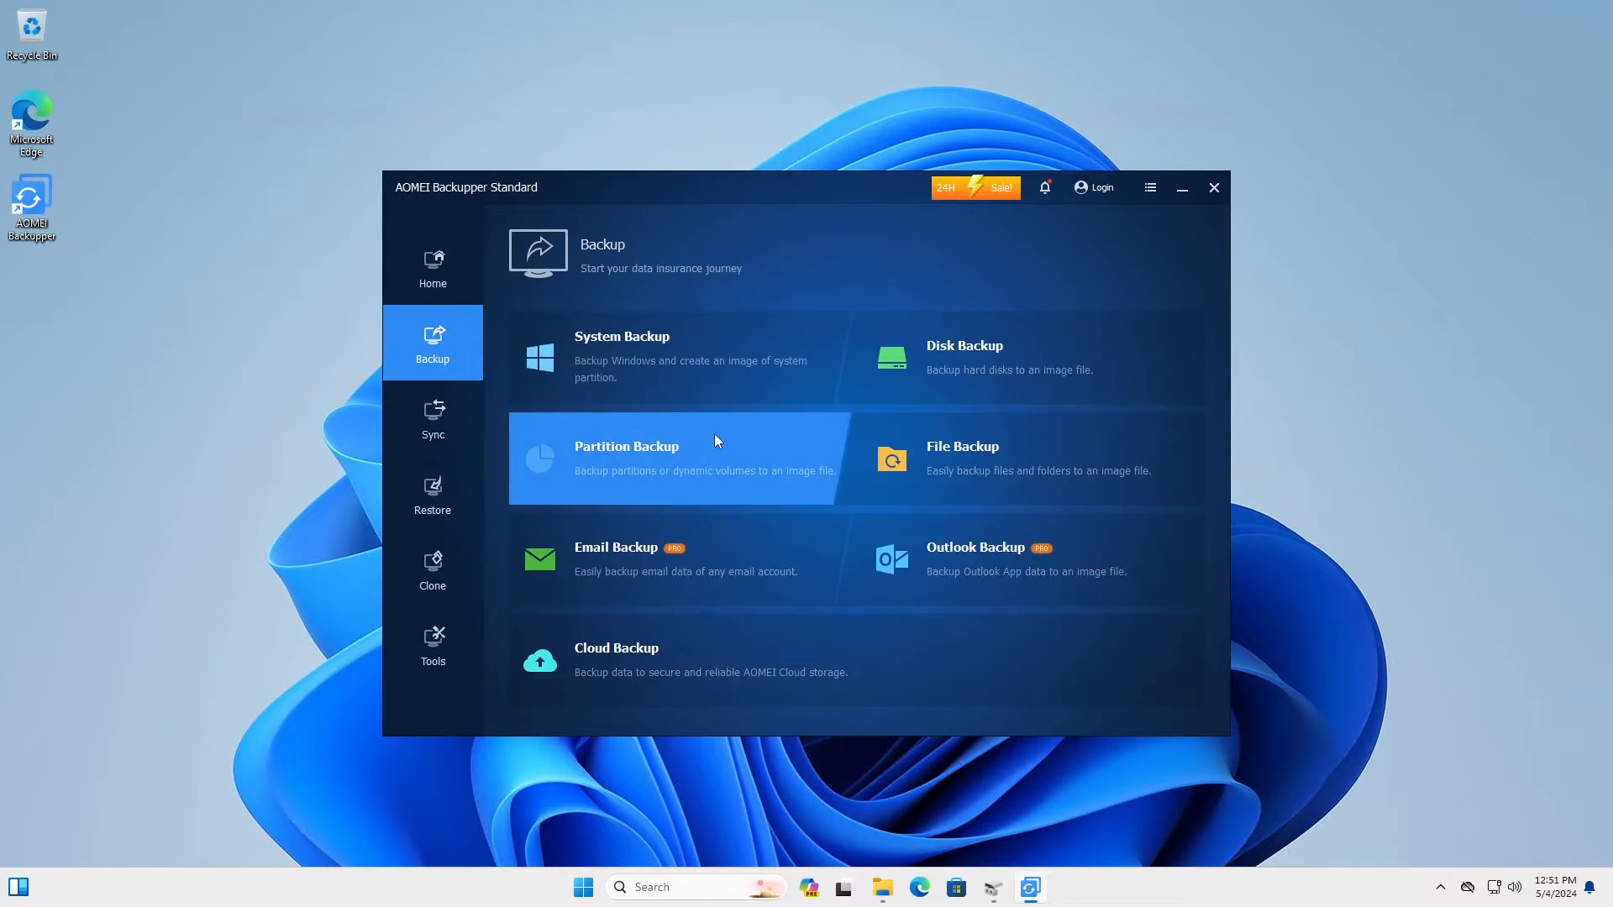
Step: Choose Disk Backup and rename the task to 'My Computer Backup'
left_click(980, 365)
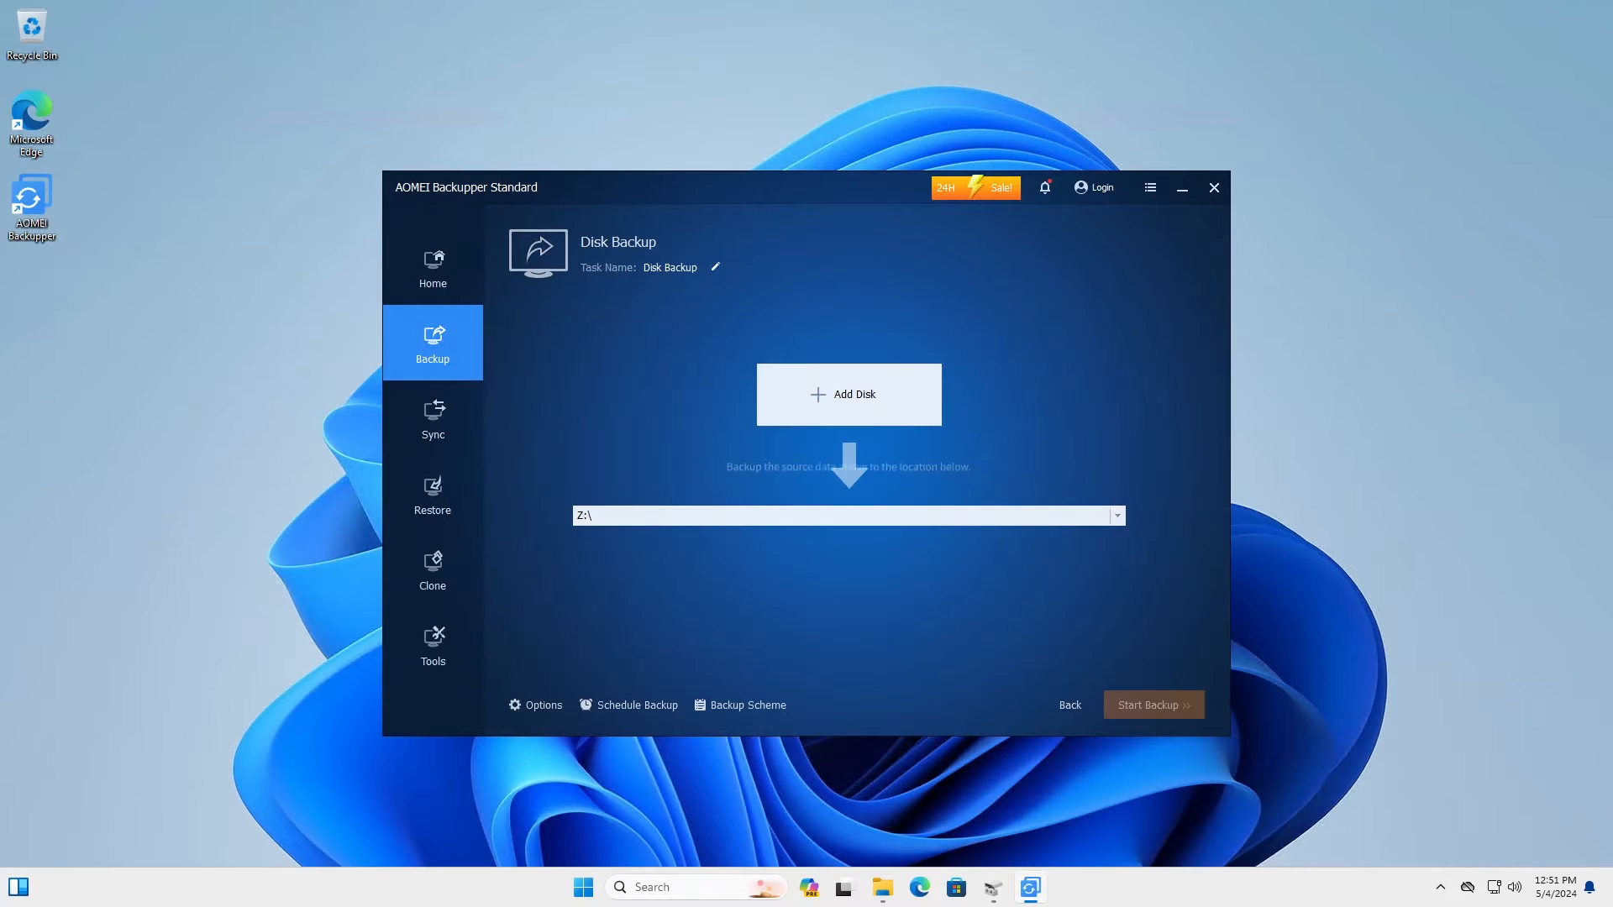
left_click(715, 267)
key("ctrl+a")
key("BackSpace")
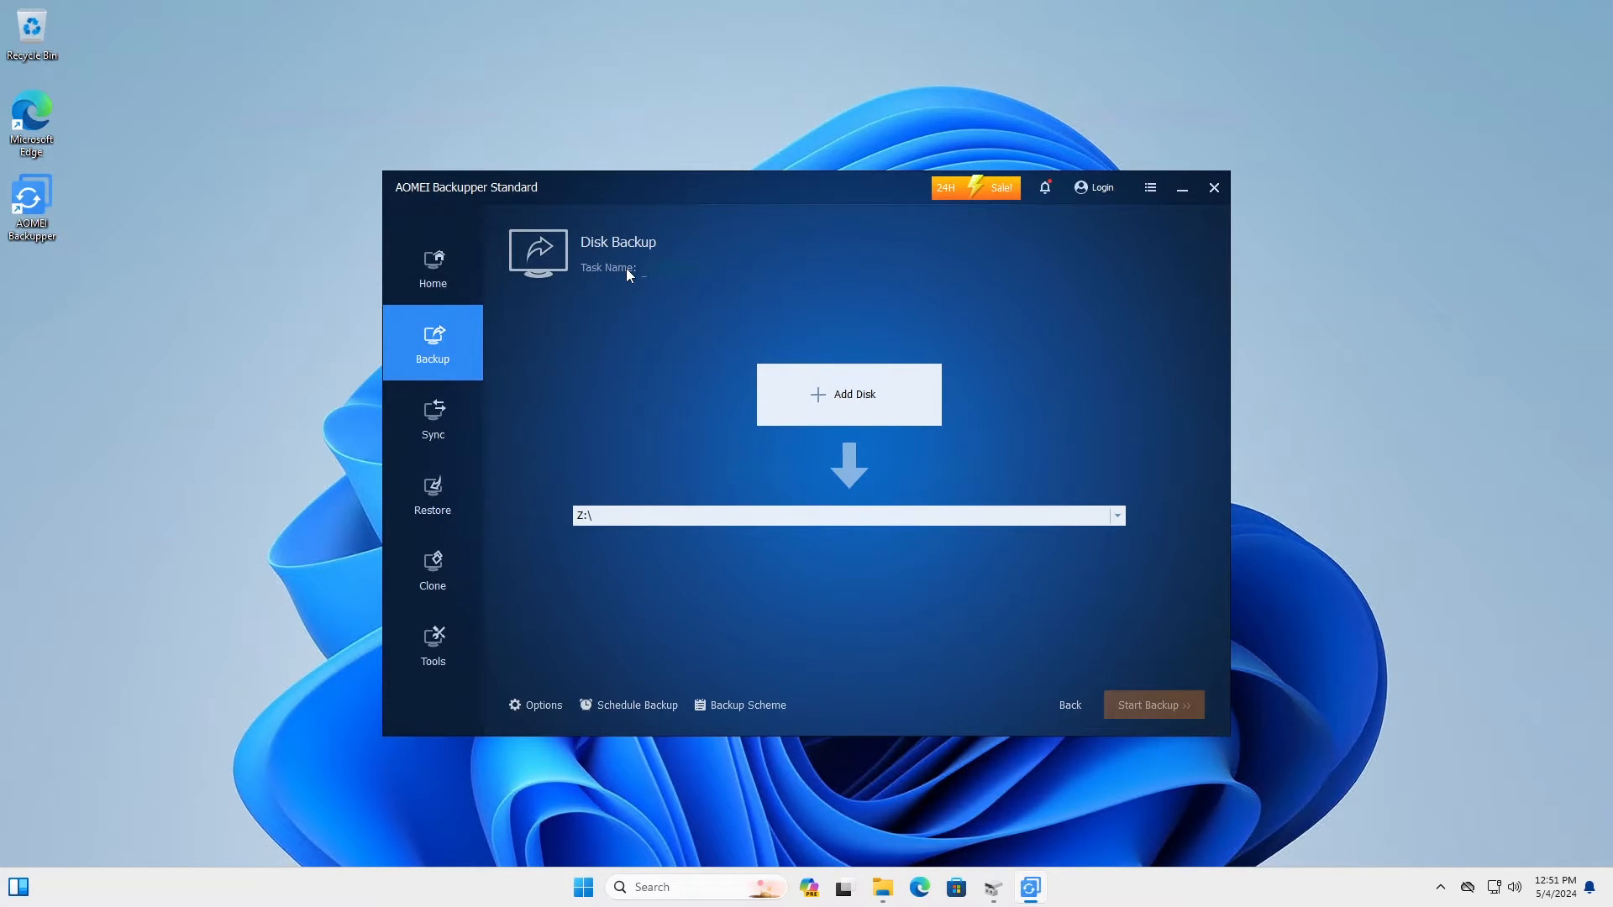
type("My Computer Backup")
Step: Add Disk0 as the backup source disk
left_click(843, 401)
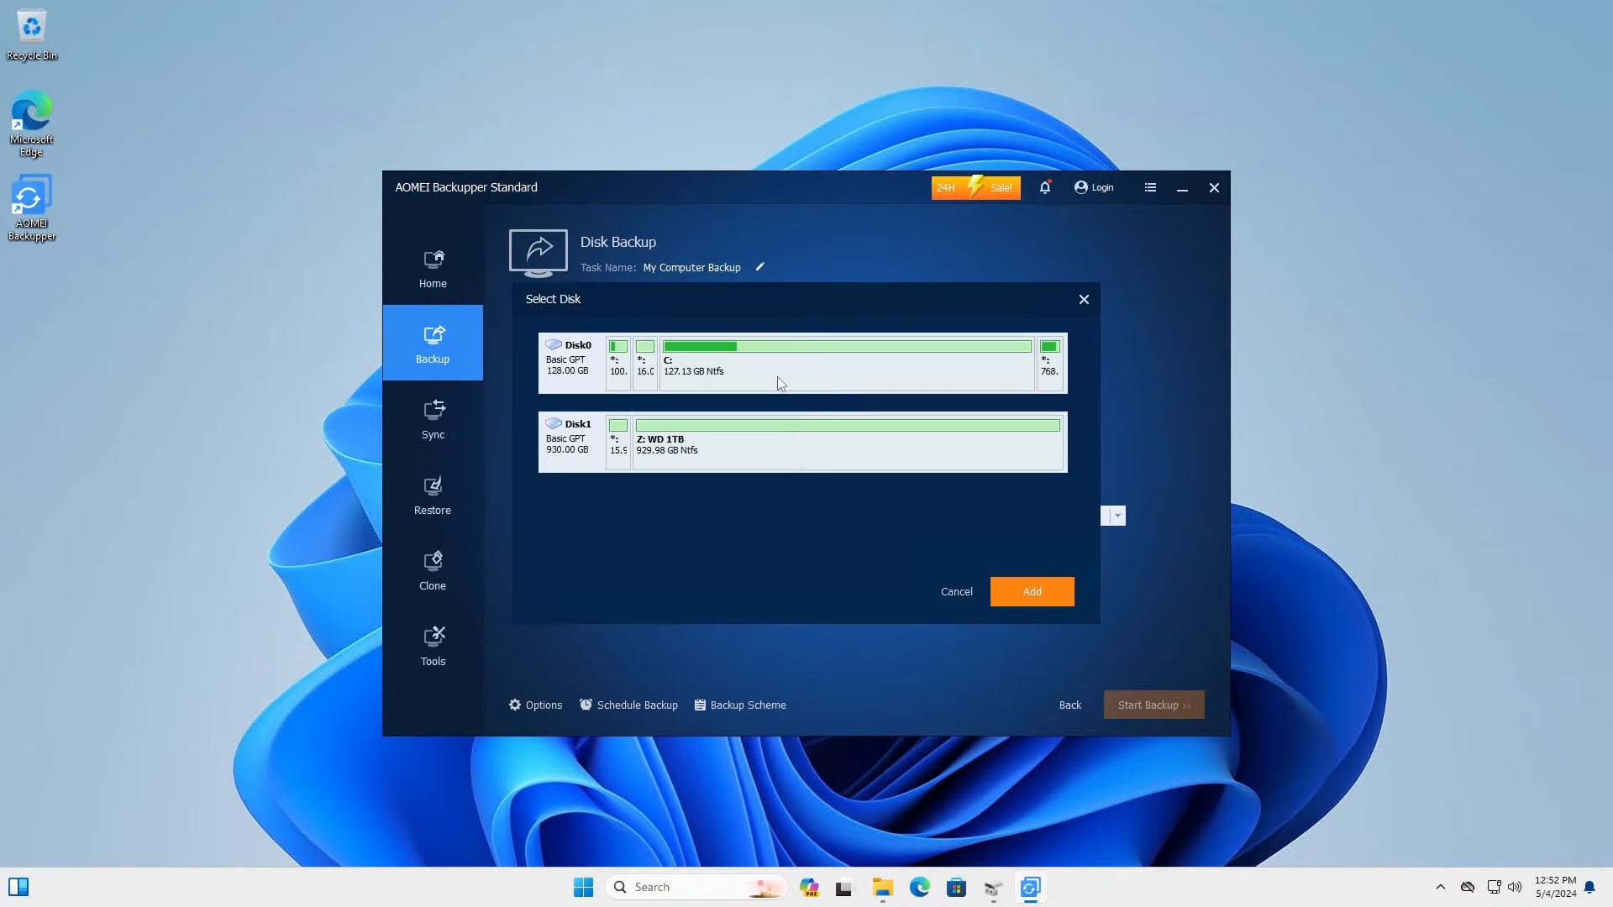
left_click(611, 372)
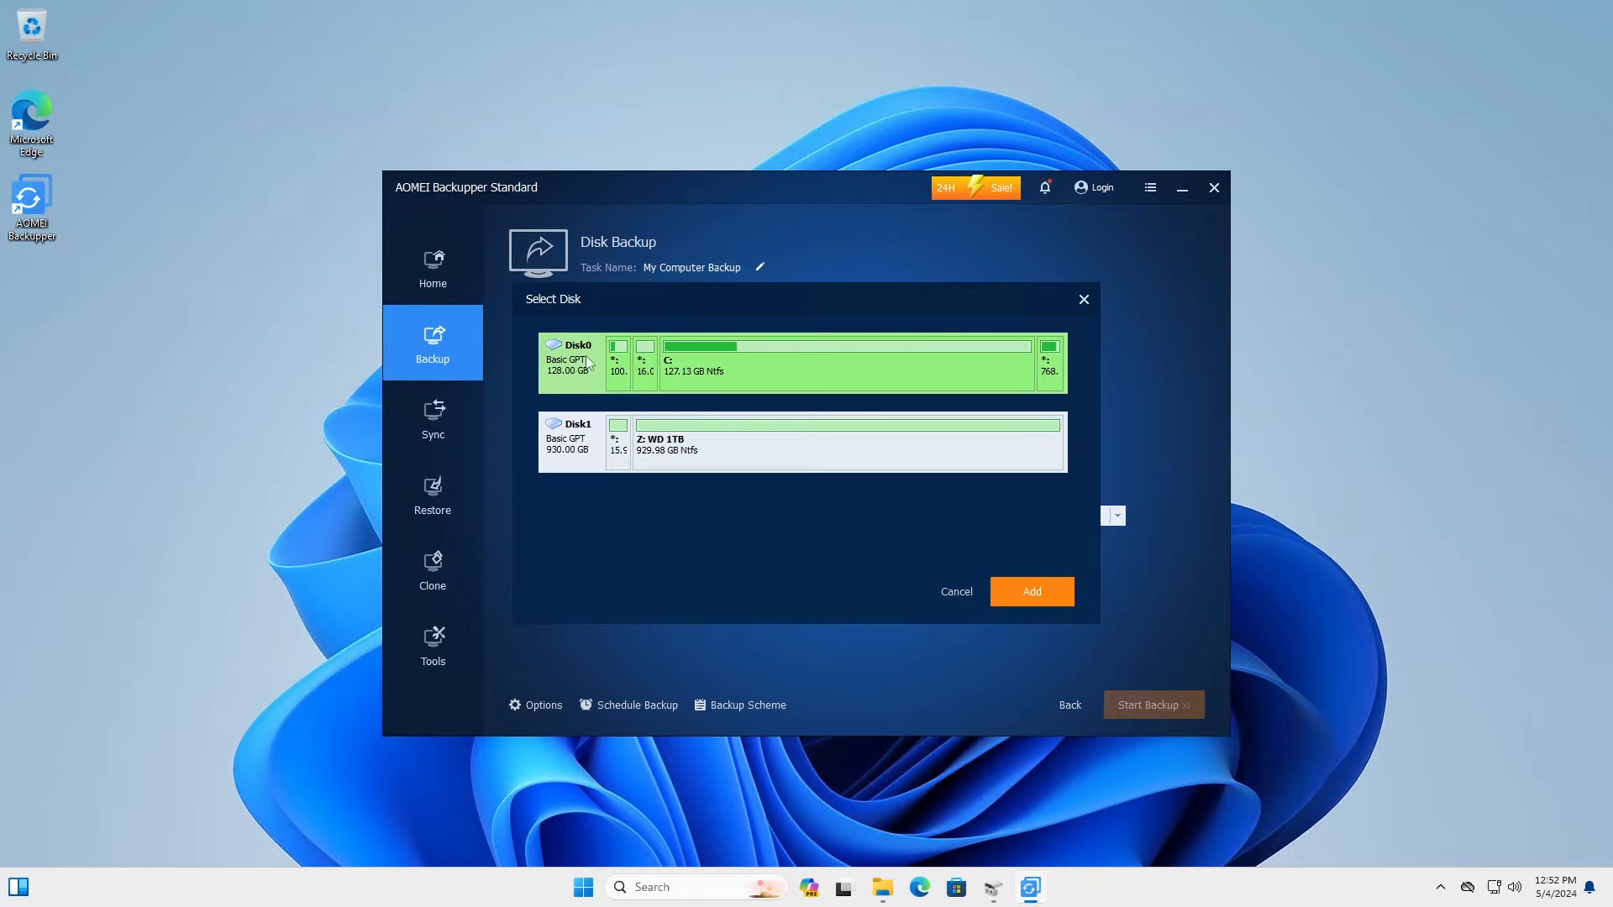
left_click(1031, 592)
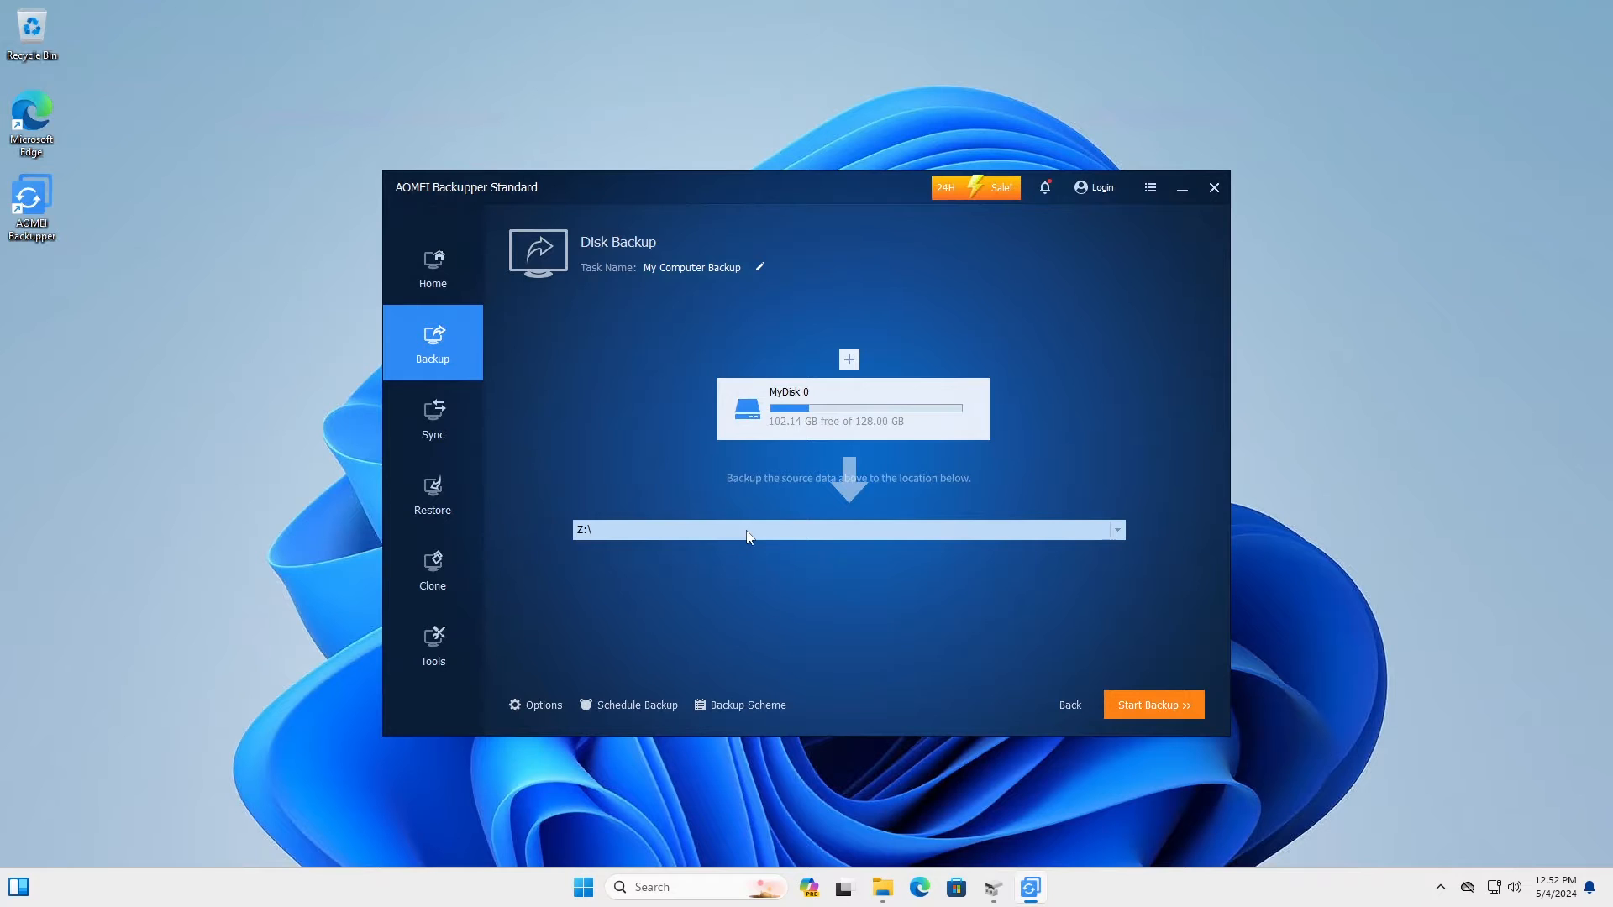
Step: Create a new 'Image Backups' folder on Z: and select it as the backup destination
left_click(719, 532)
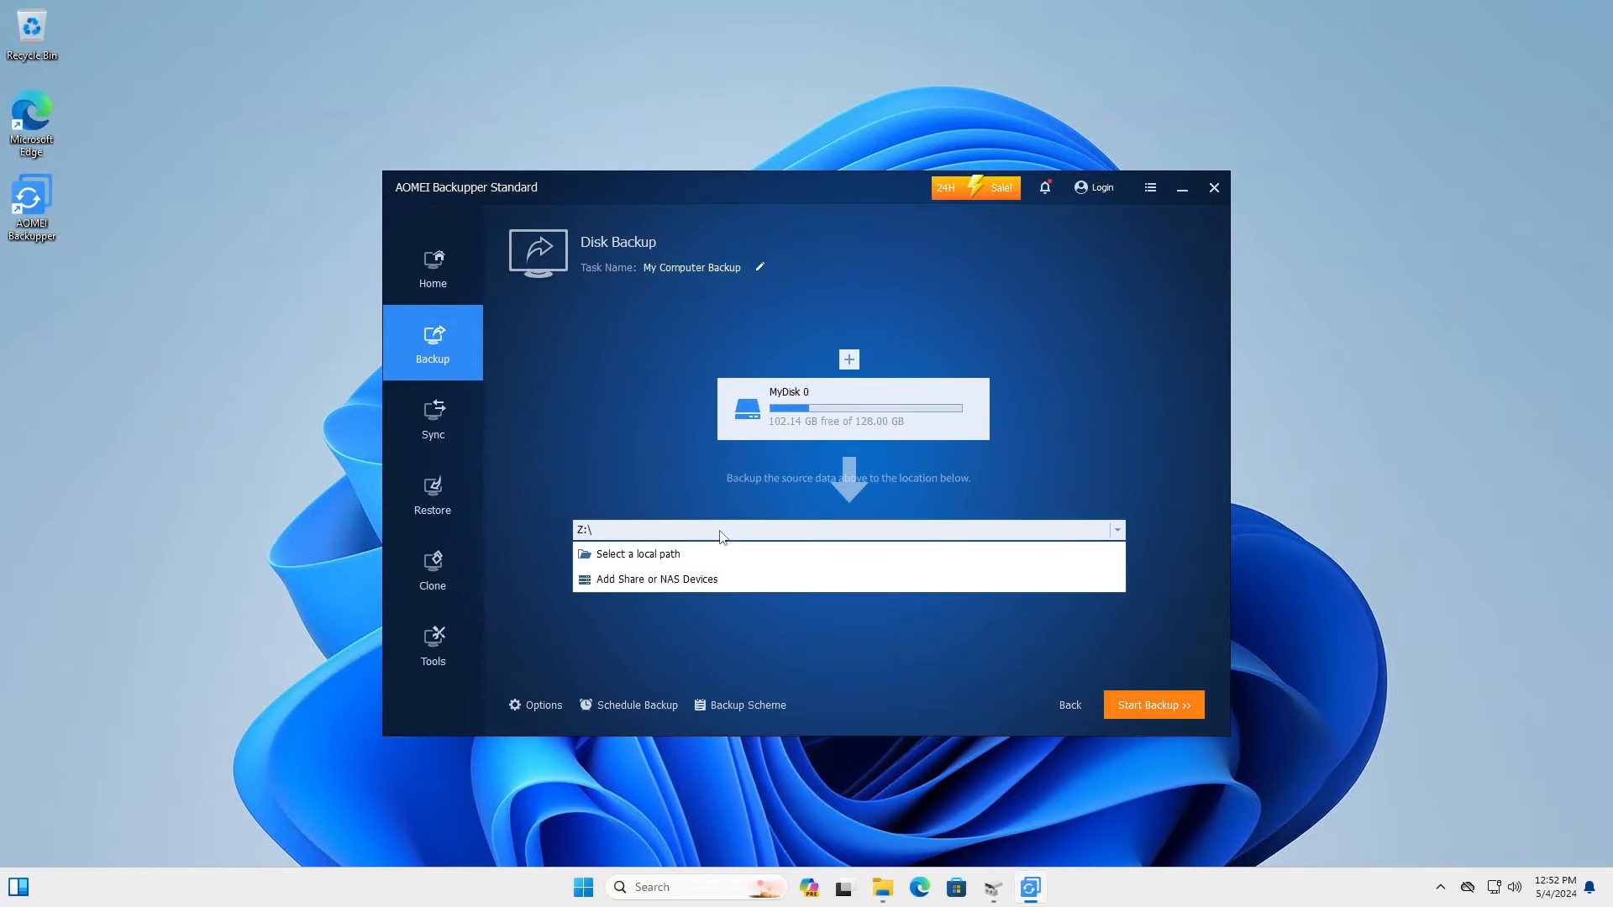
left_click(656, 556)
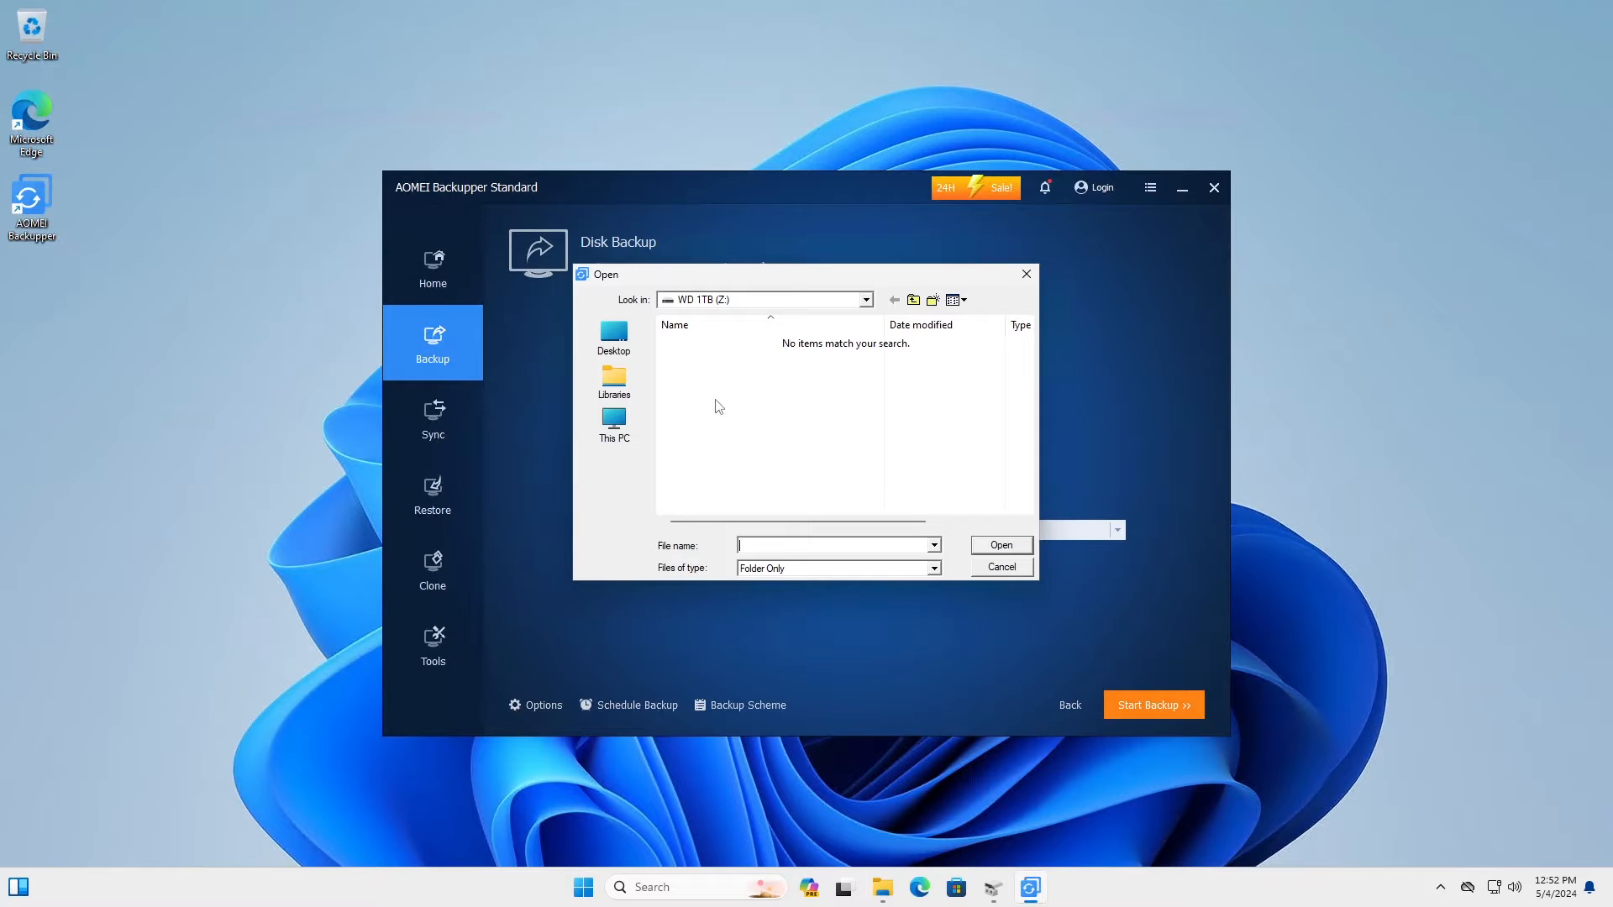
right_click(744, 425)
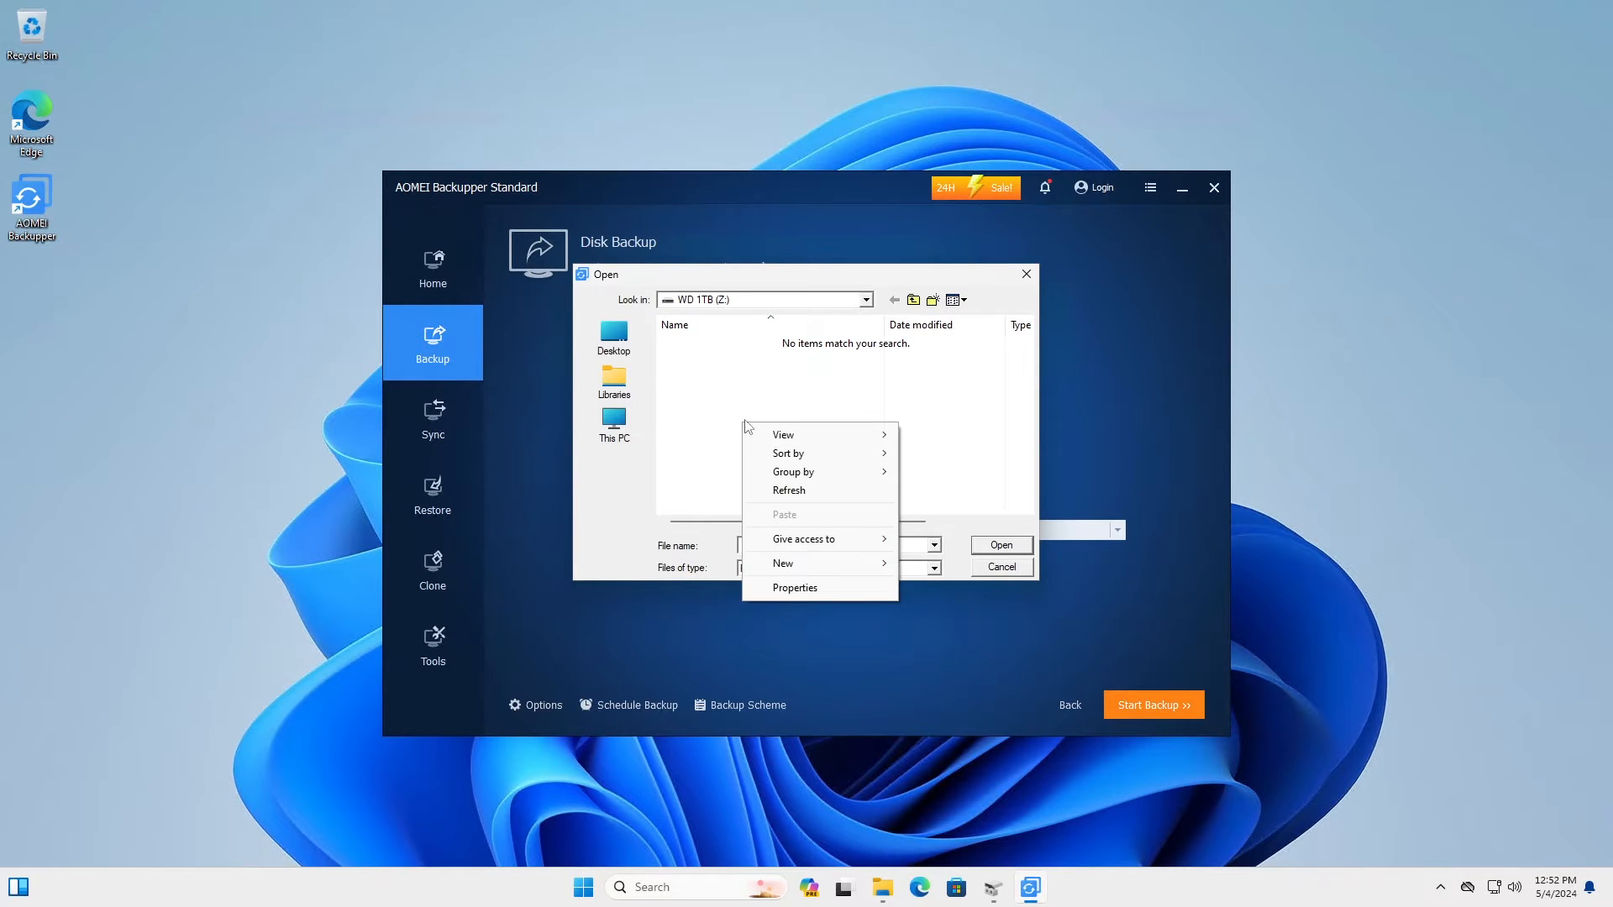
mouse_move(841, 571)
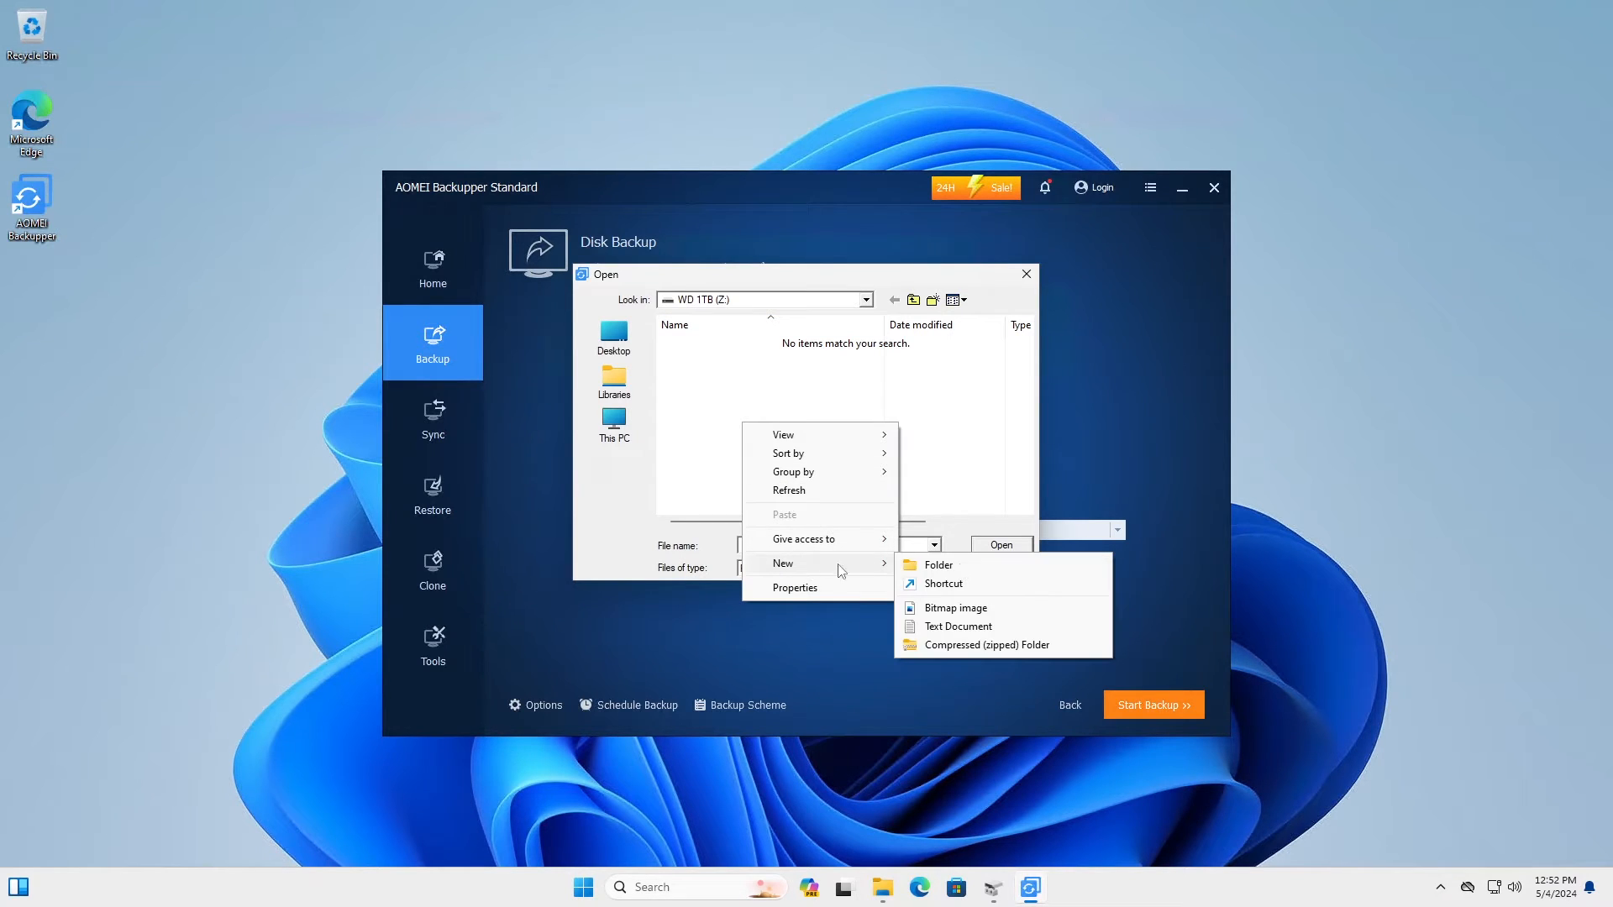
left_click(987, 568)
type("I")
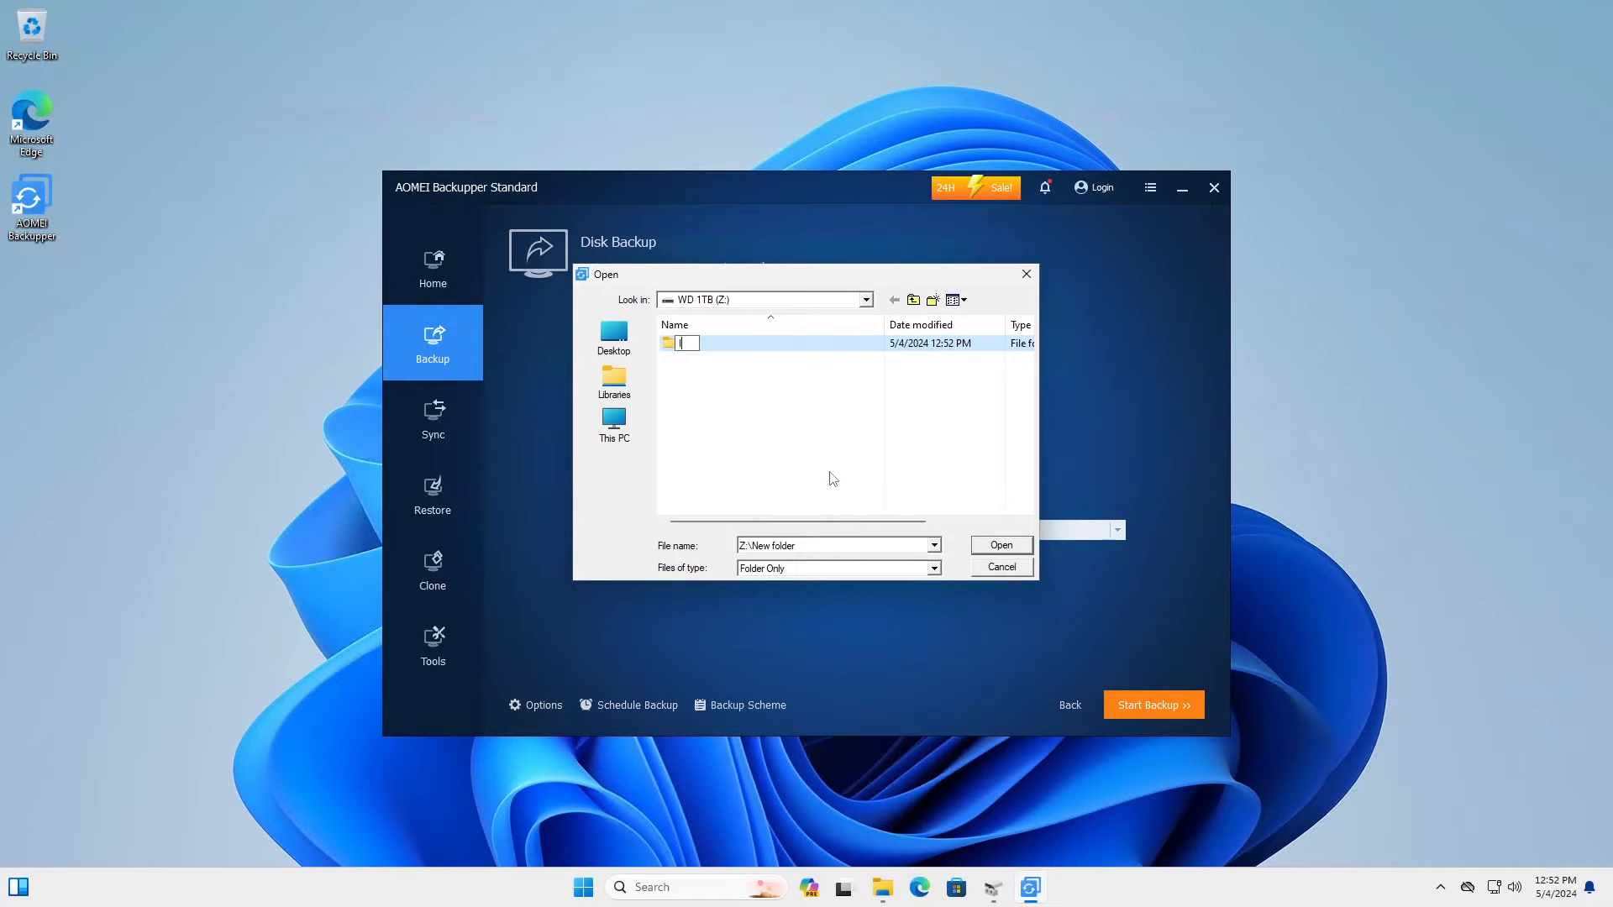
type("mage Backups")
key("Return")
key("Return")
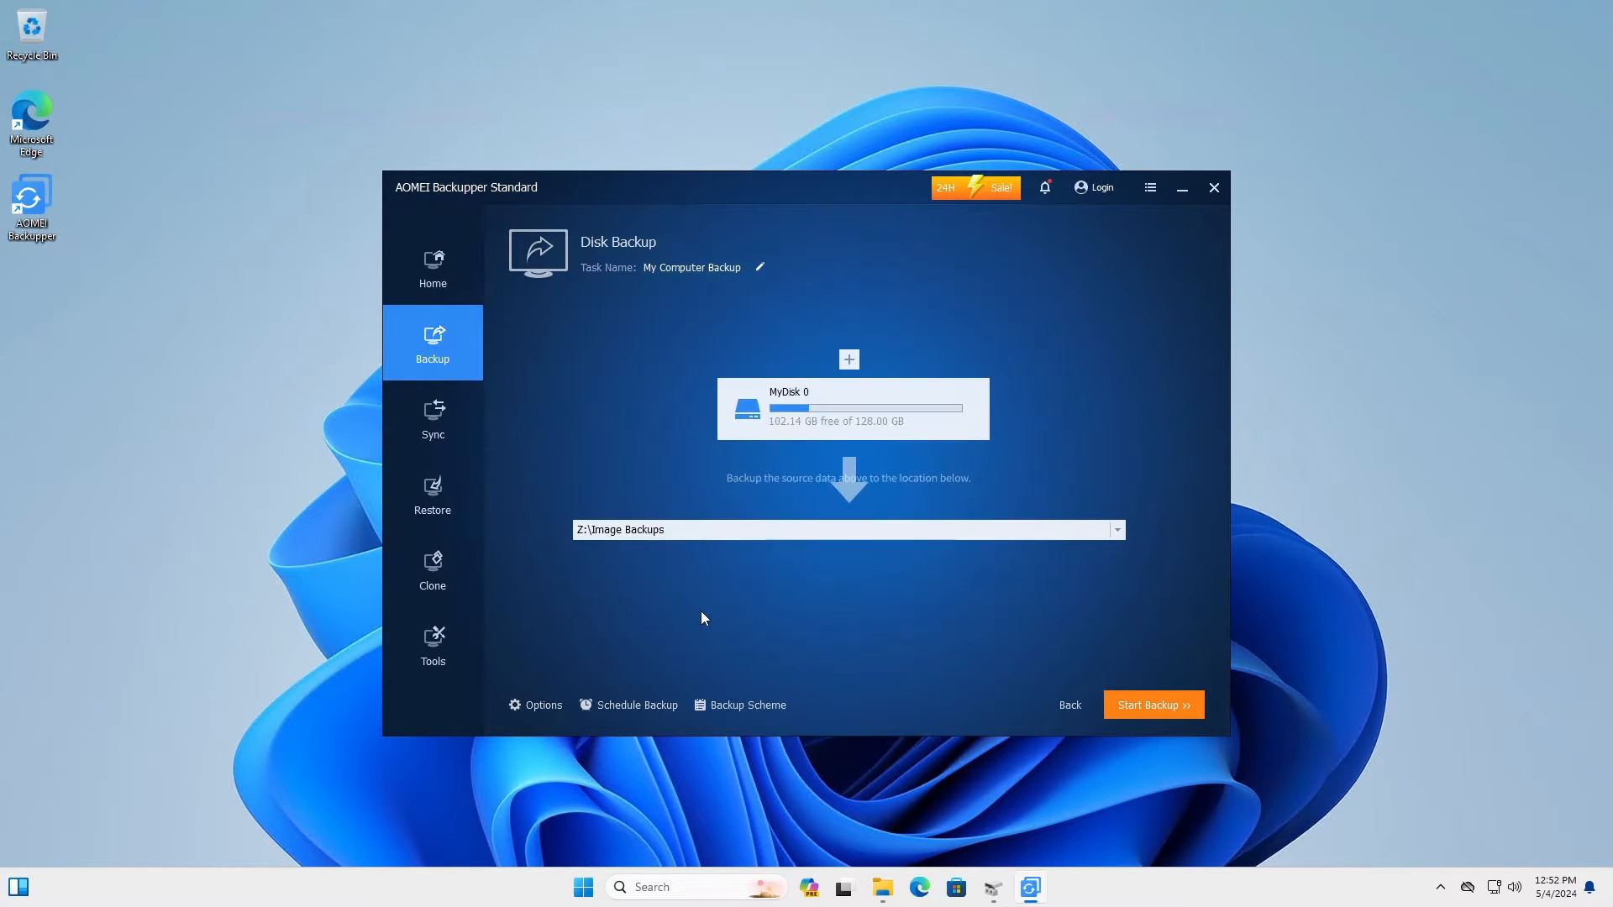
Step: Enter the comment 'Test Backup' in Options, leaving encryption off after dismissing the upgrade offer
left_click(542, 705)
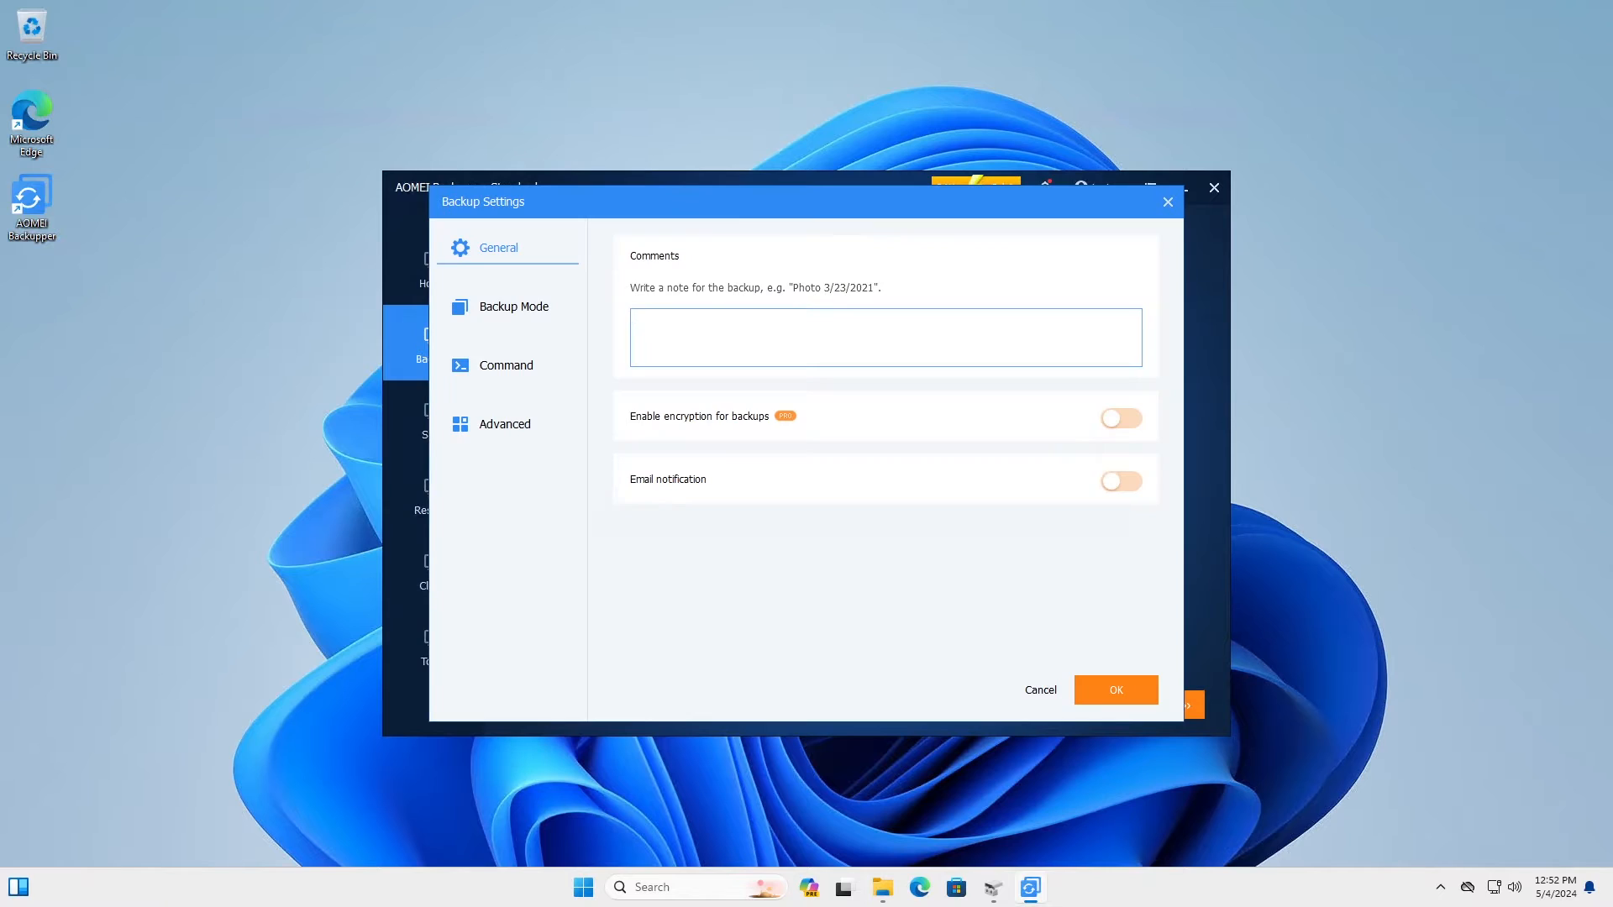
type("Test Backup")
left_click(1107, 419)
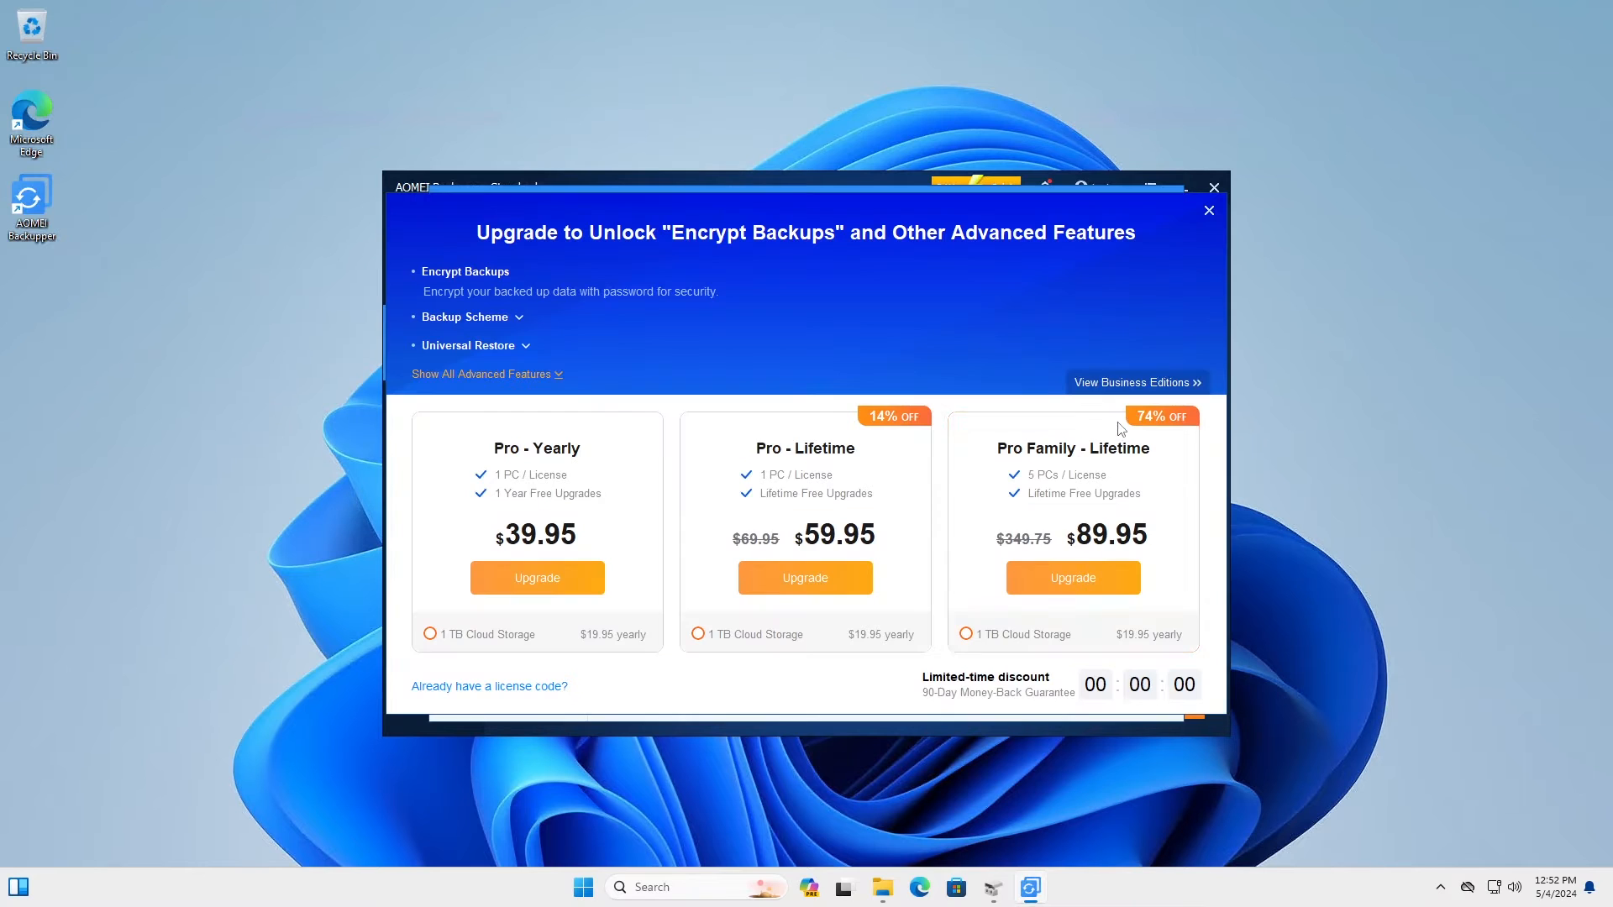
left_click(1209, 211)
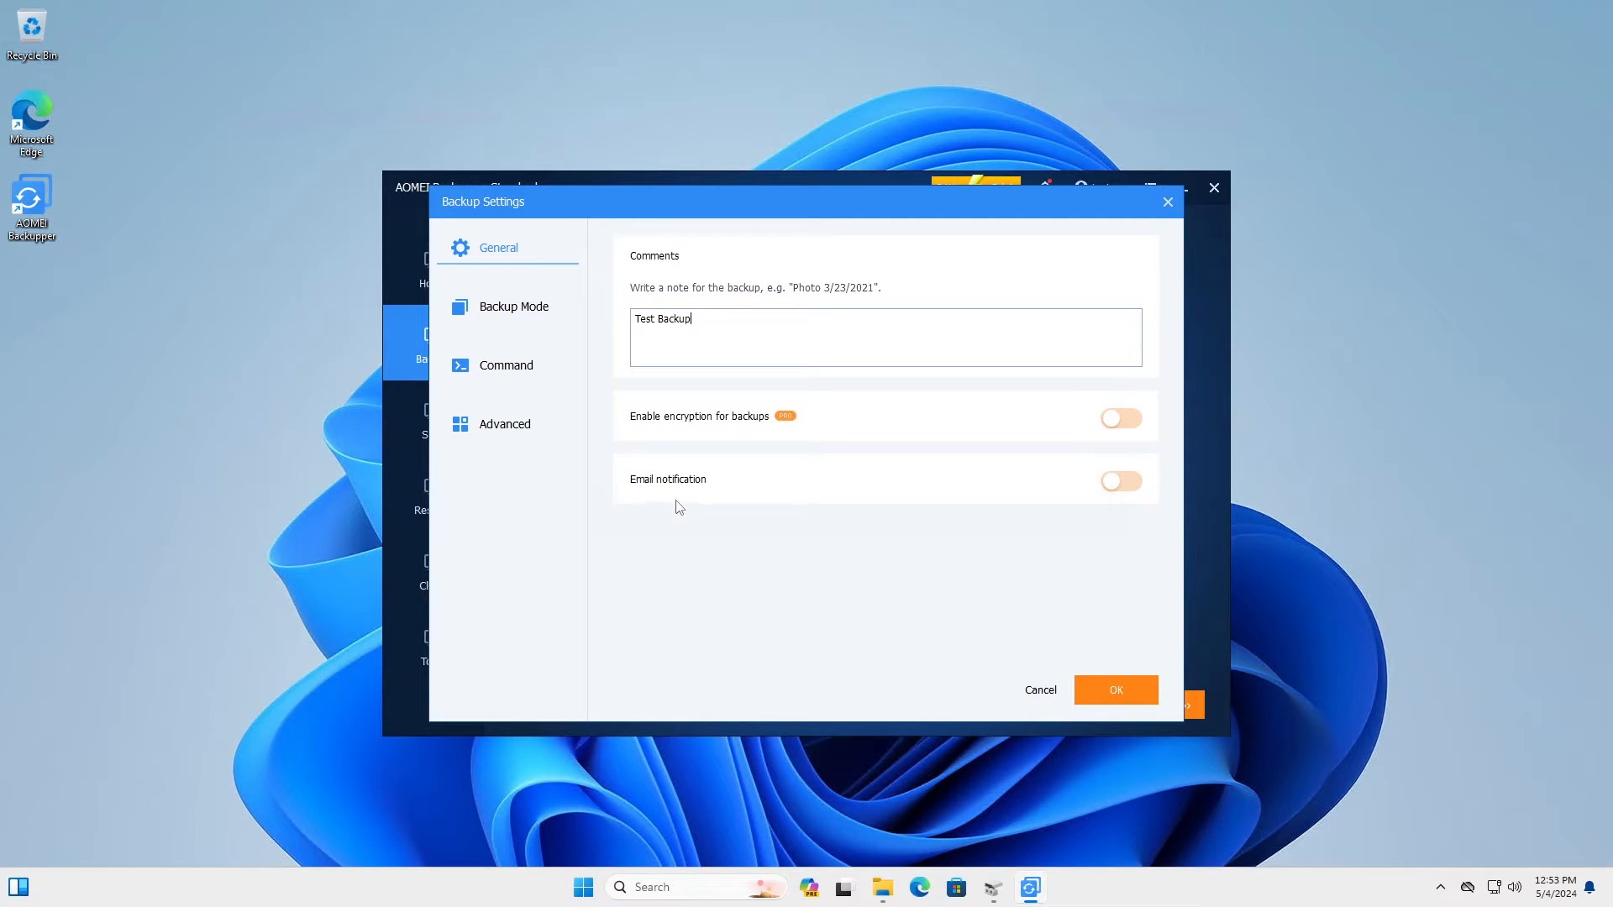
Step: Keep the Intelligent Sector backup mode and Microsoft VSS service, then view the Command settings
left_click(524, 314)
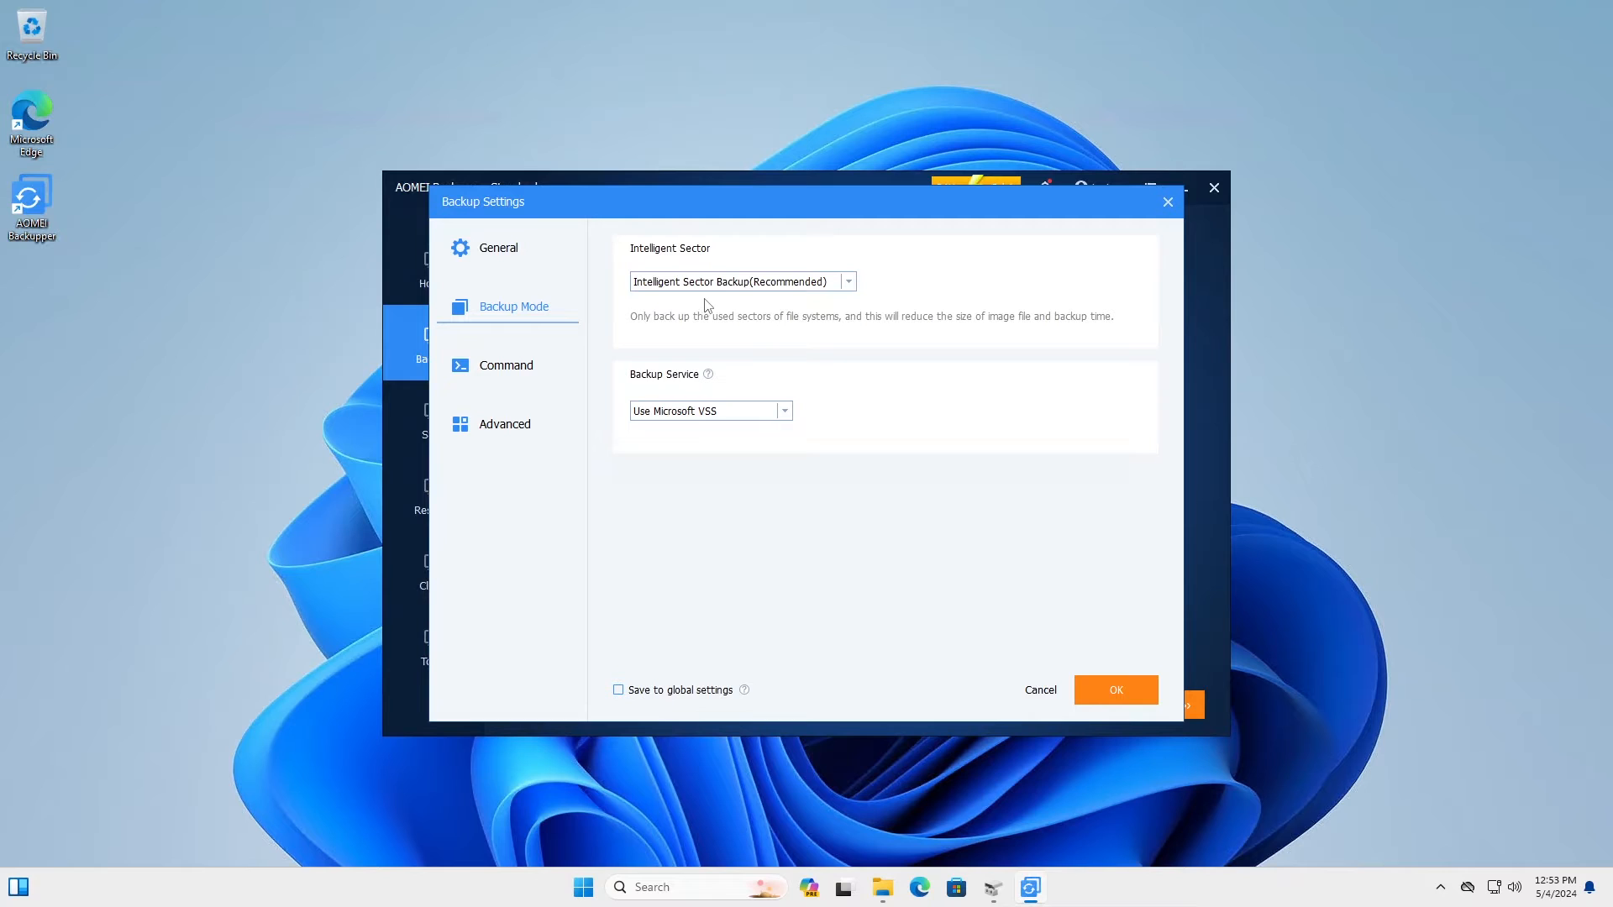
left_click(786, 283)
left_click(786, 286)
left_click(765, 412)
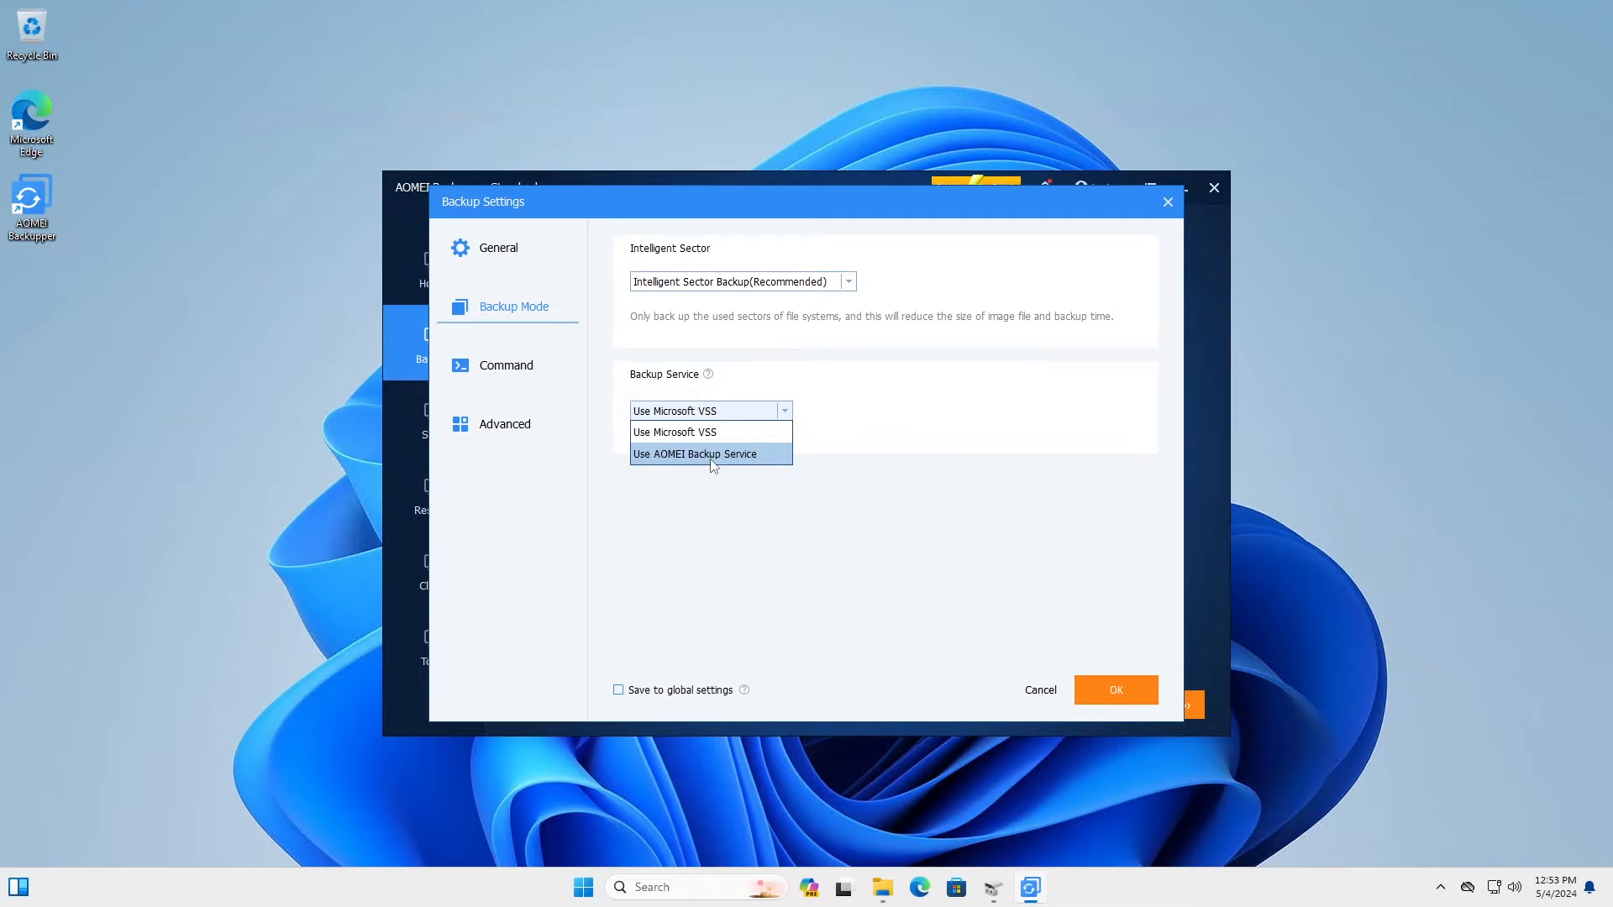
left_click(805, 433)
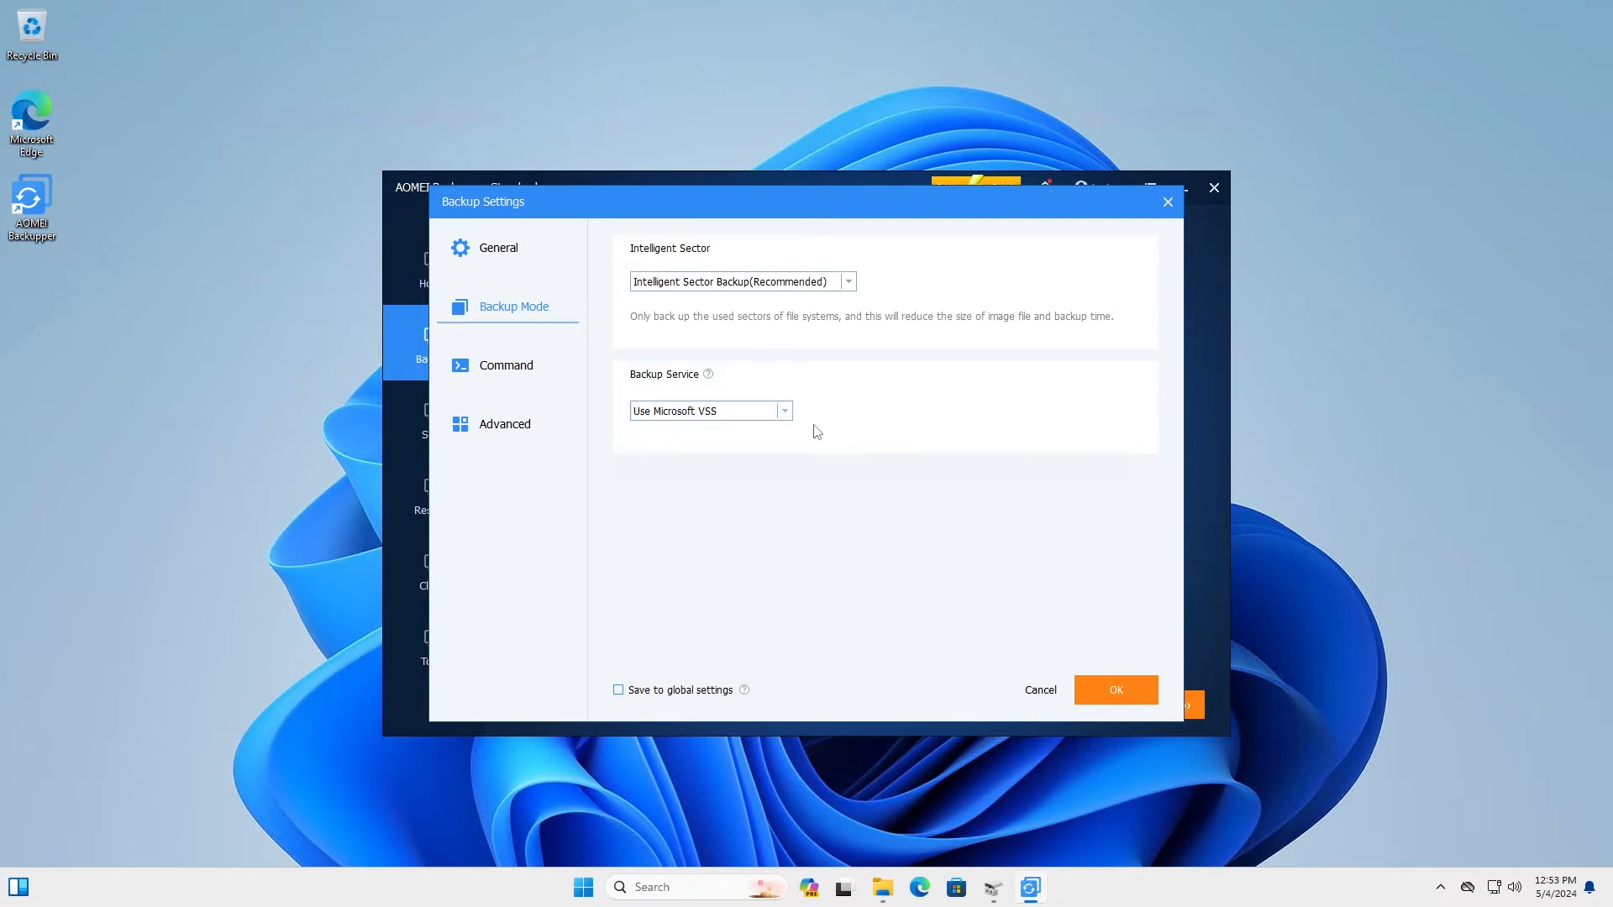
left_click(697, 413)
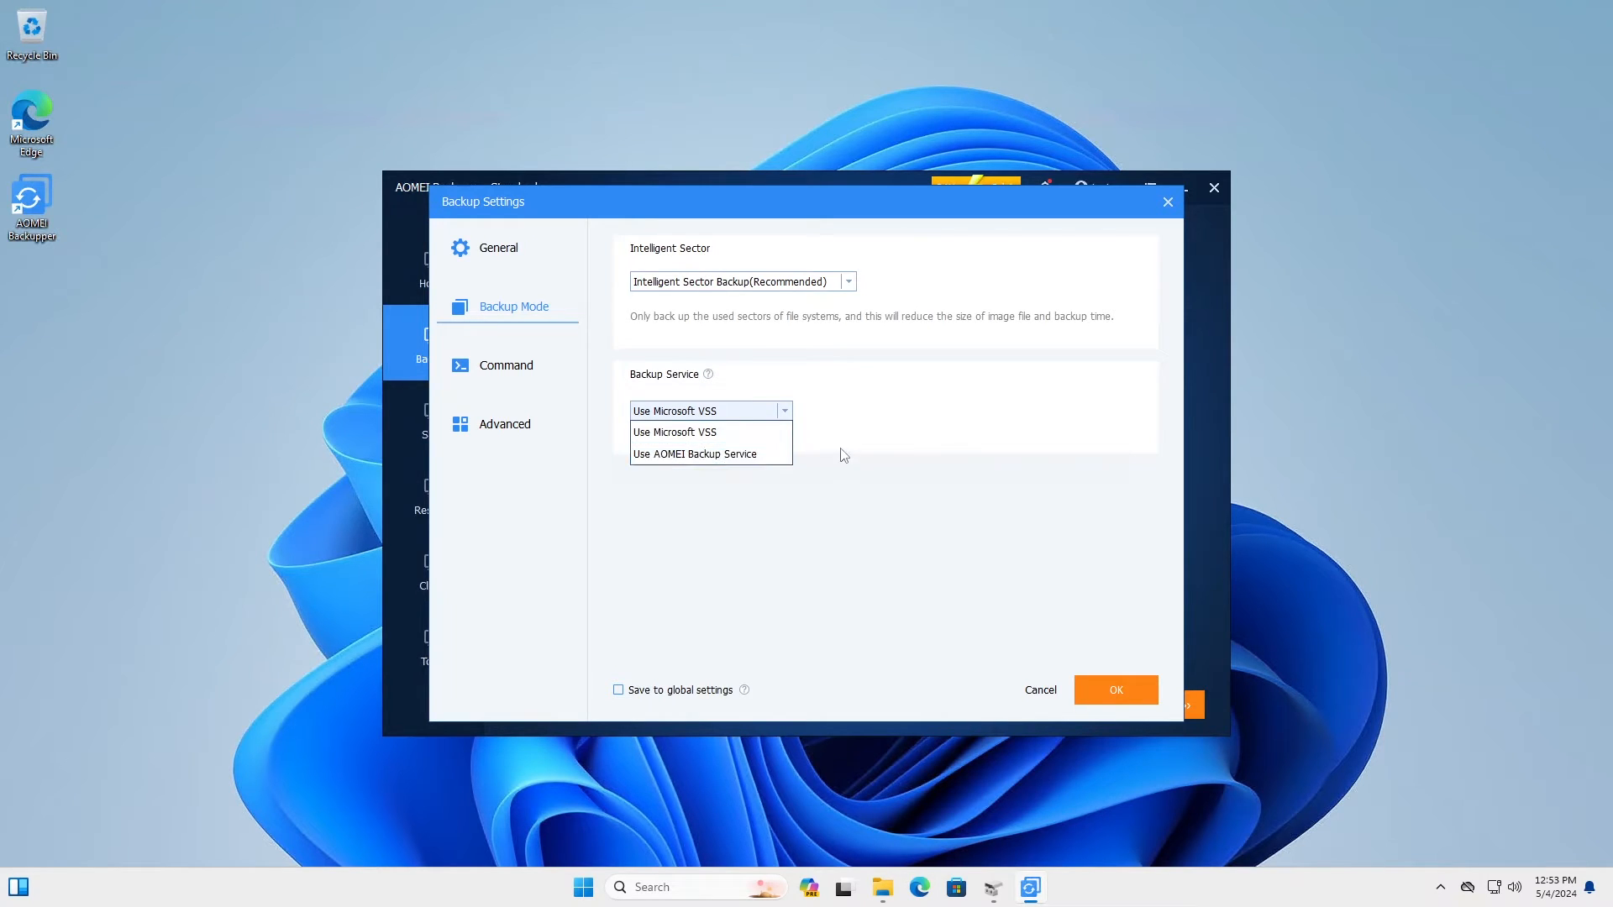
left_click(540, 361)
left_click(515, 370)
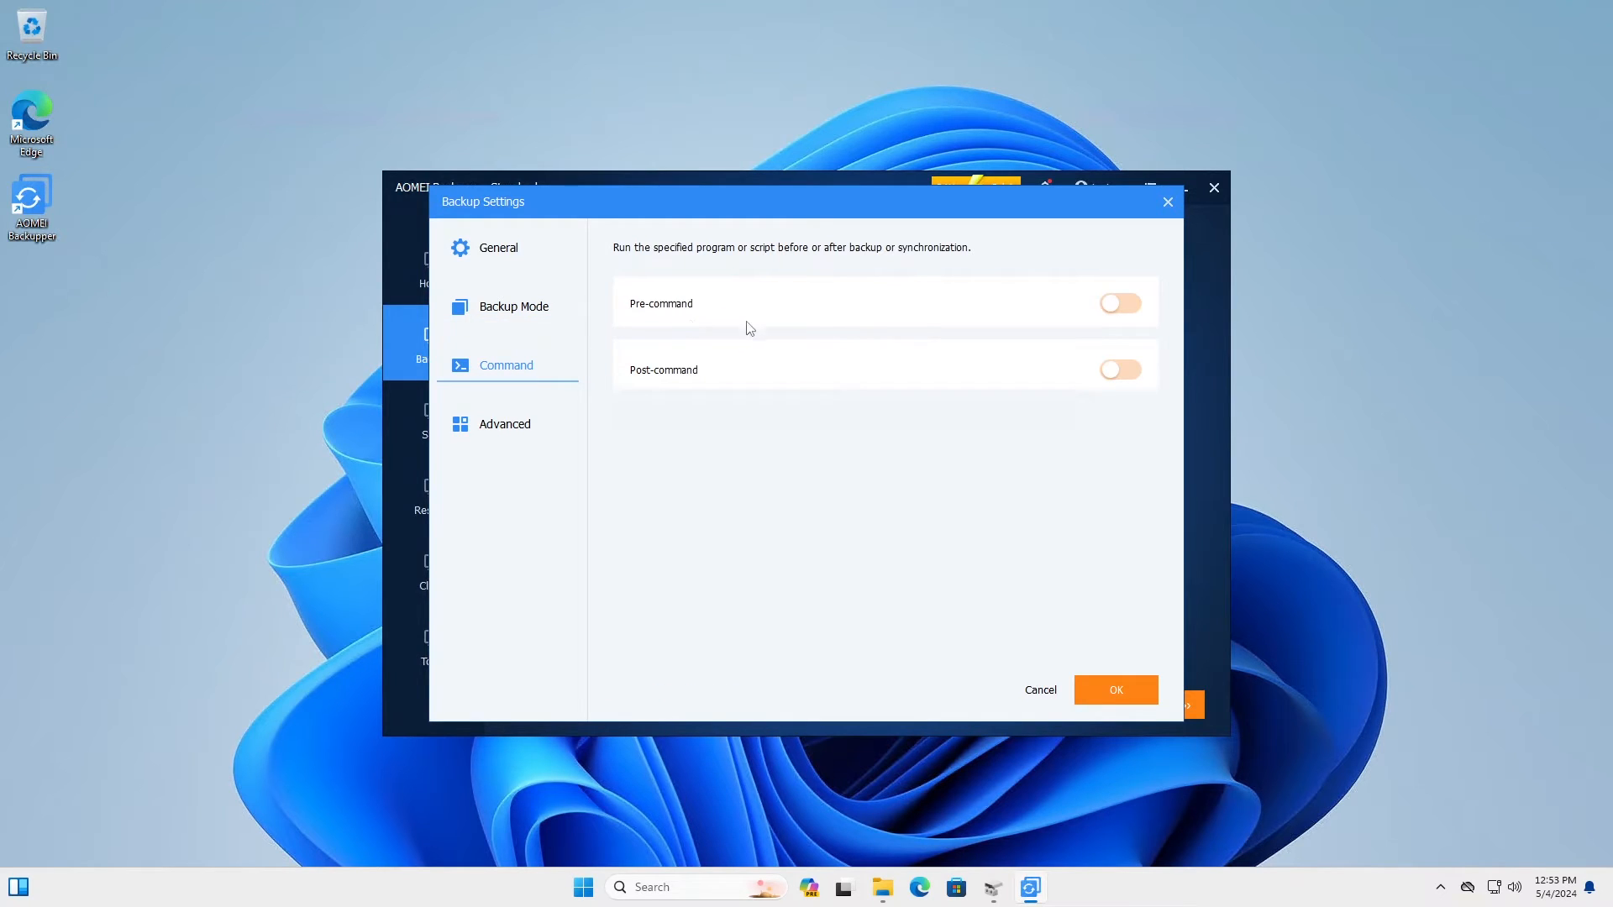
Step: Keep Normal compression in the Advanced backup settings
left_click(522, 425)
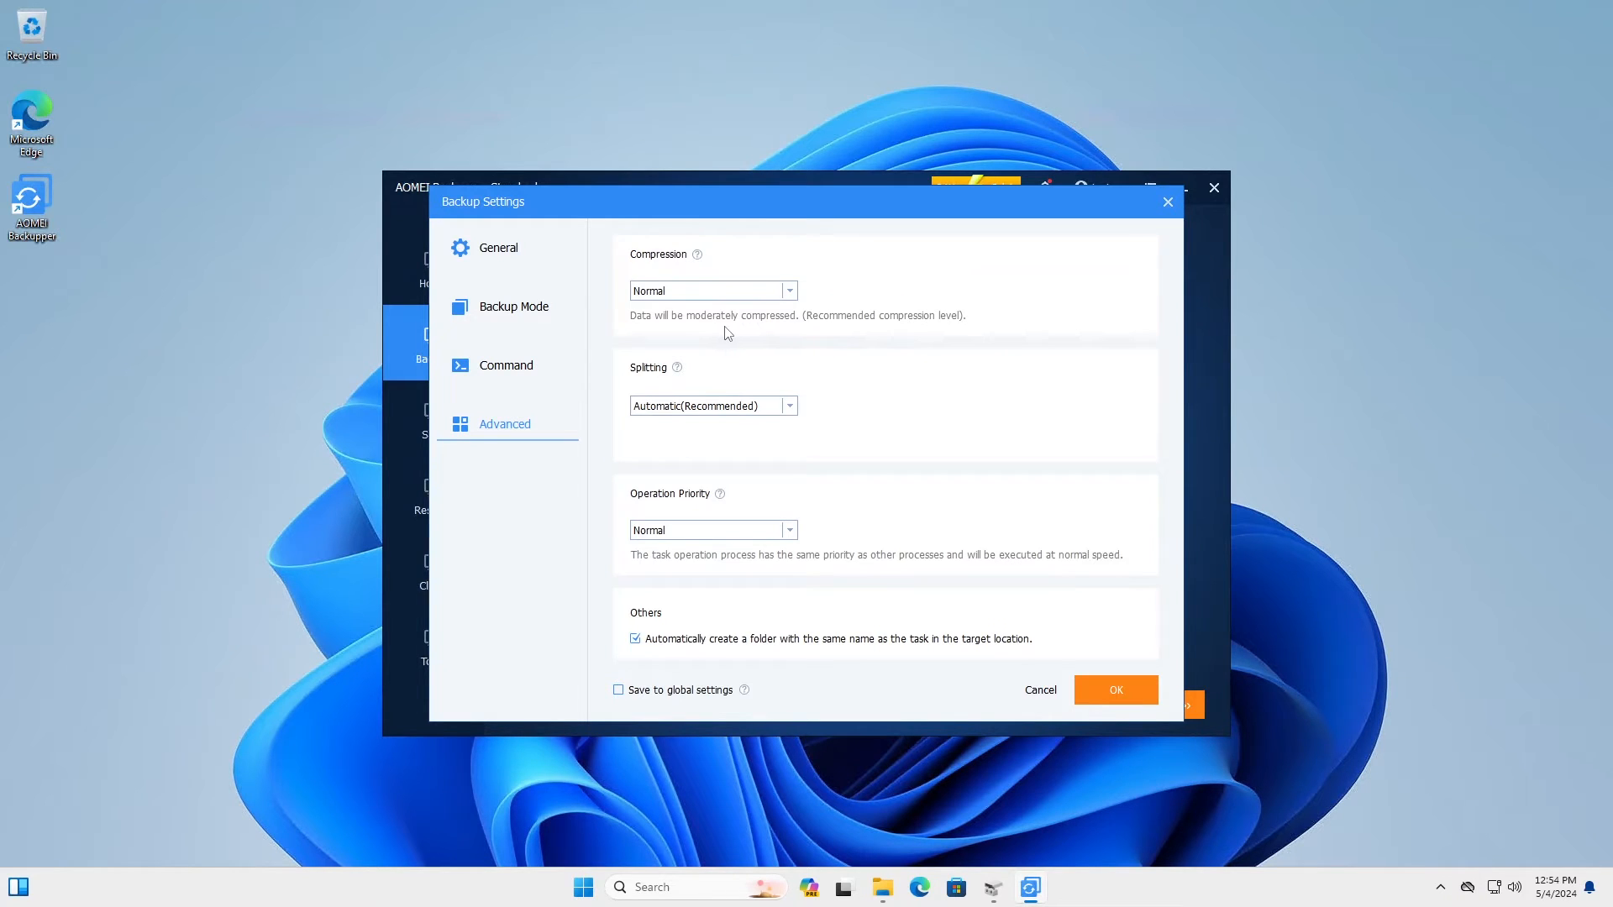
left_click(755, 296)
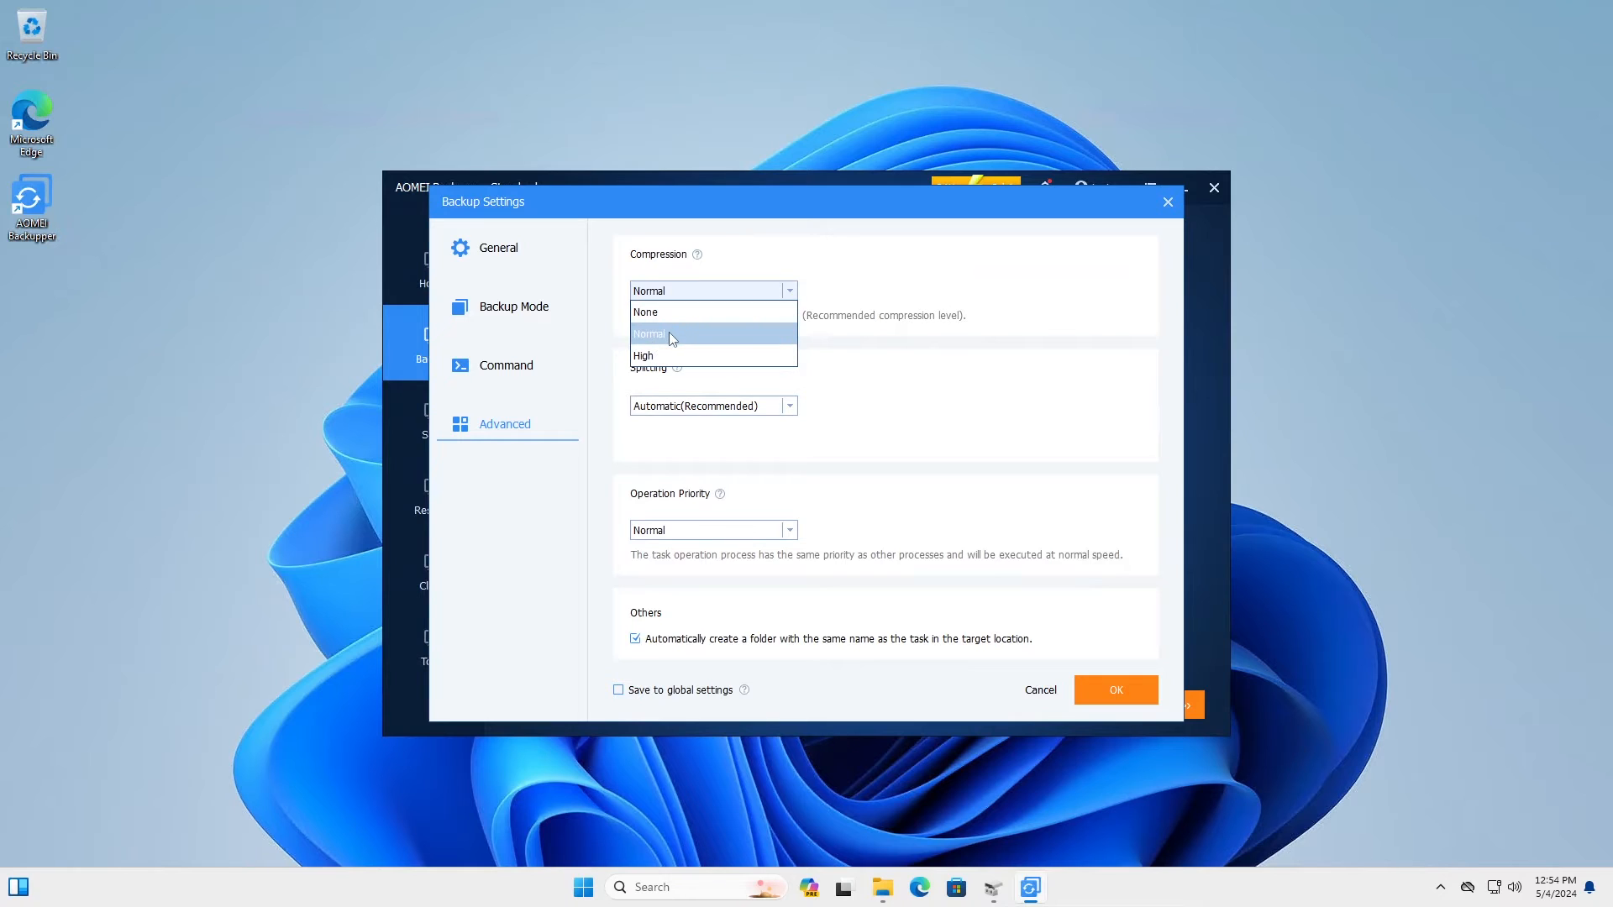
left_click(775, 333)
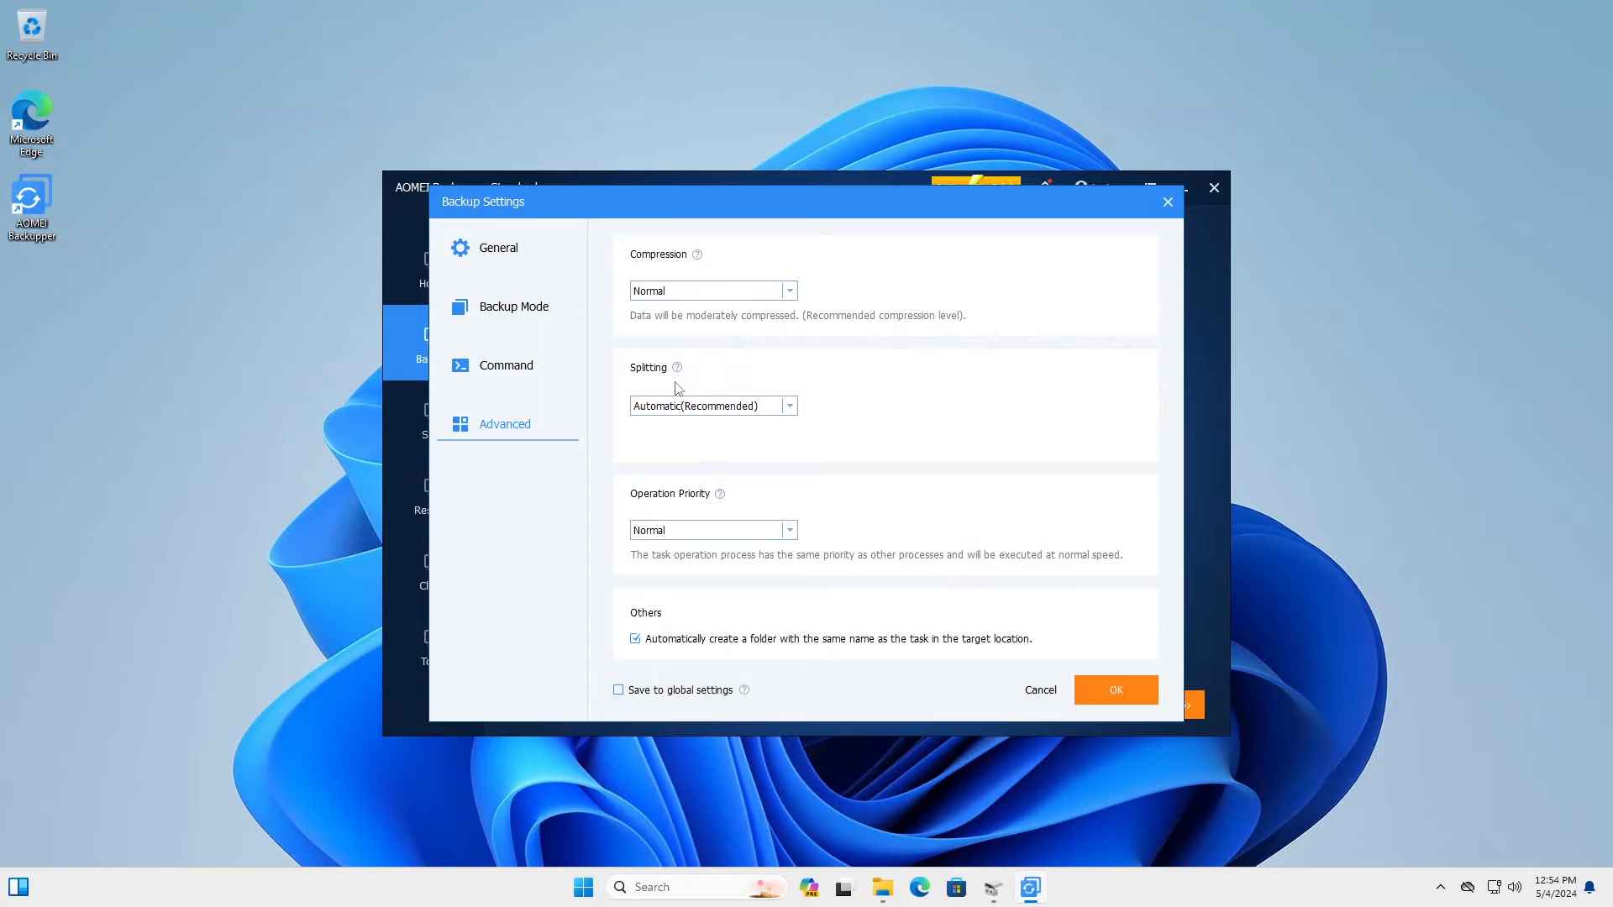
Step: Try a custom split size of 4, revert splitting to Automatic(Recommended), and save the options
left_click(729, 410)
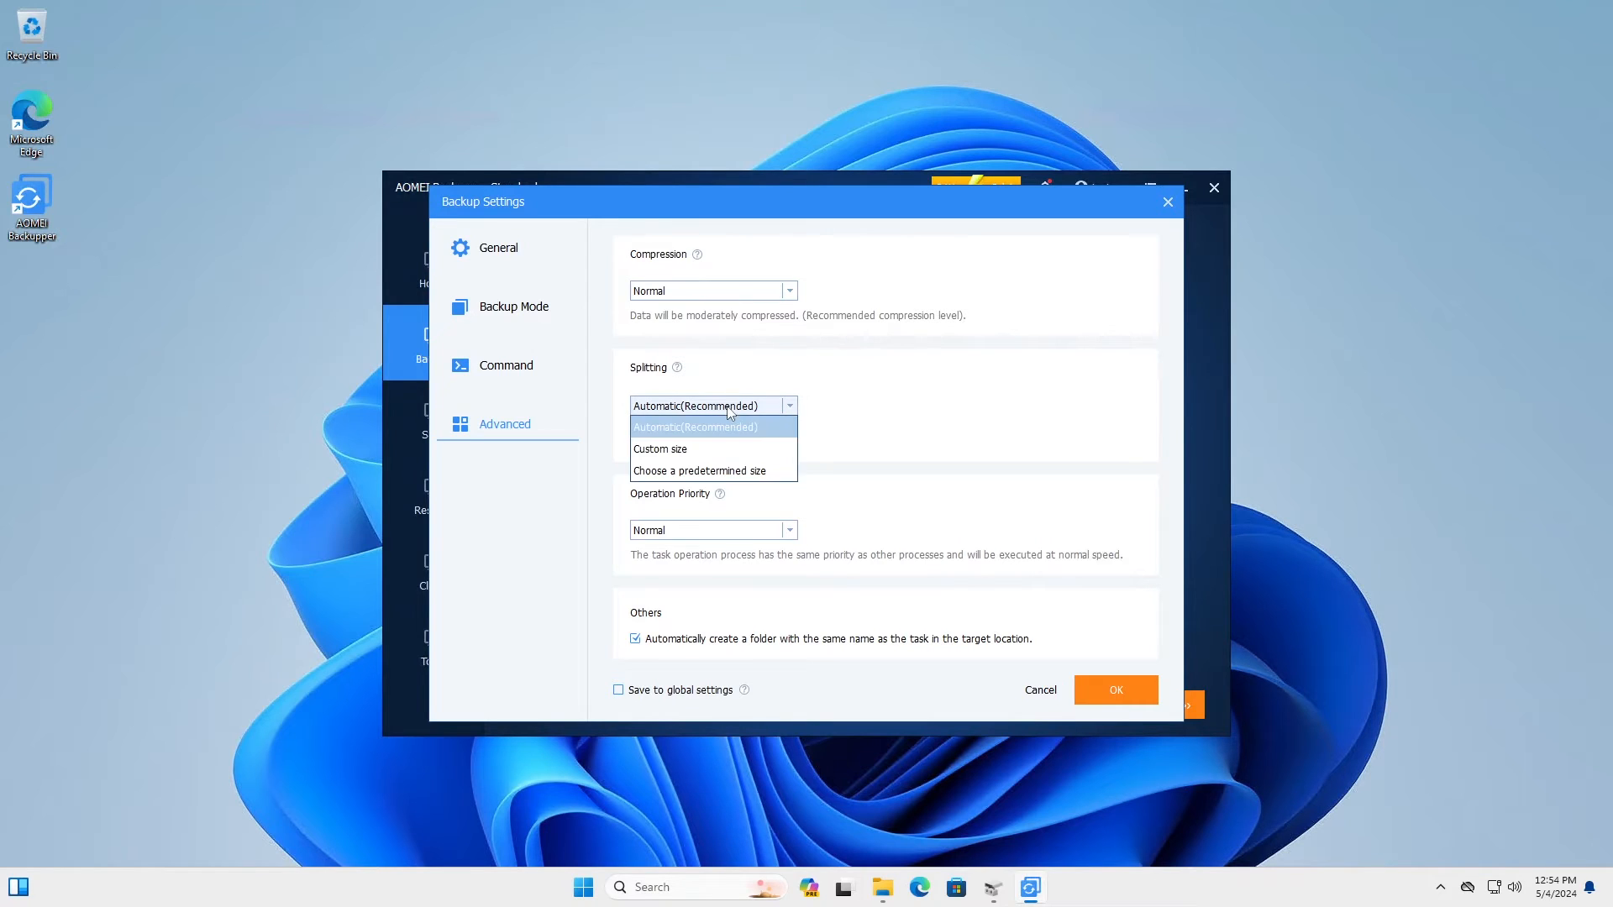
left_click(695, 451)
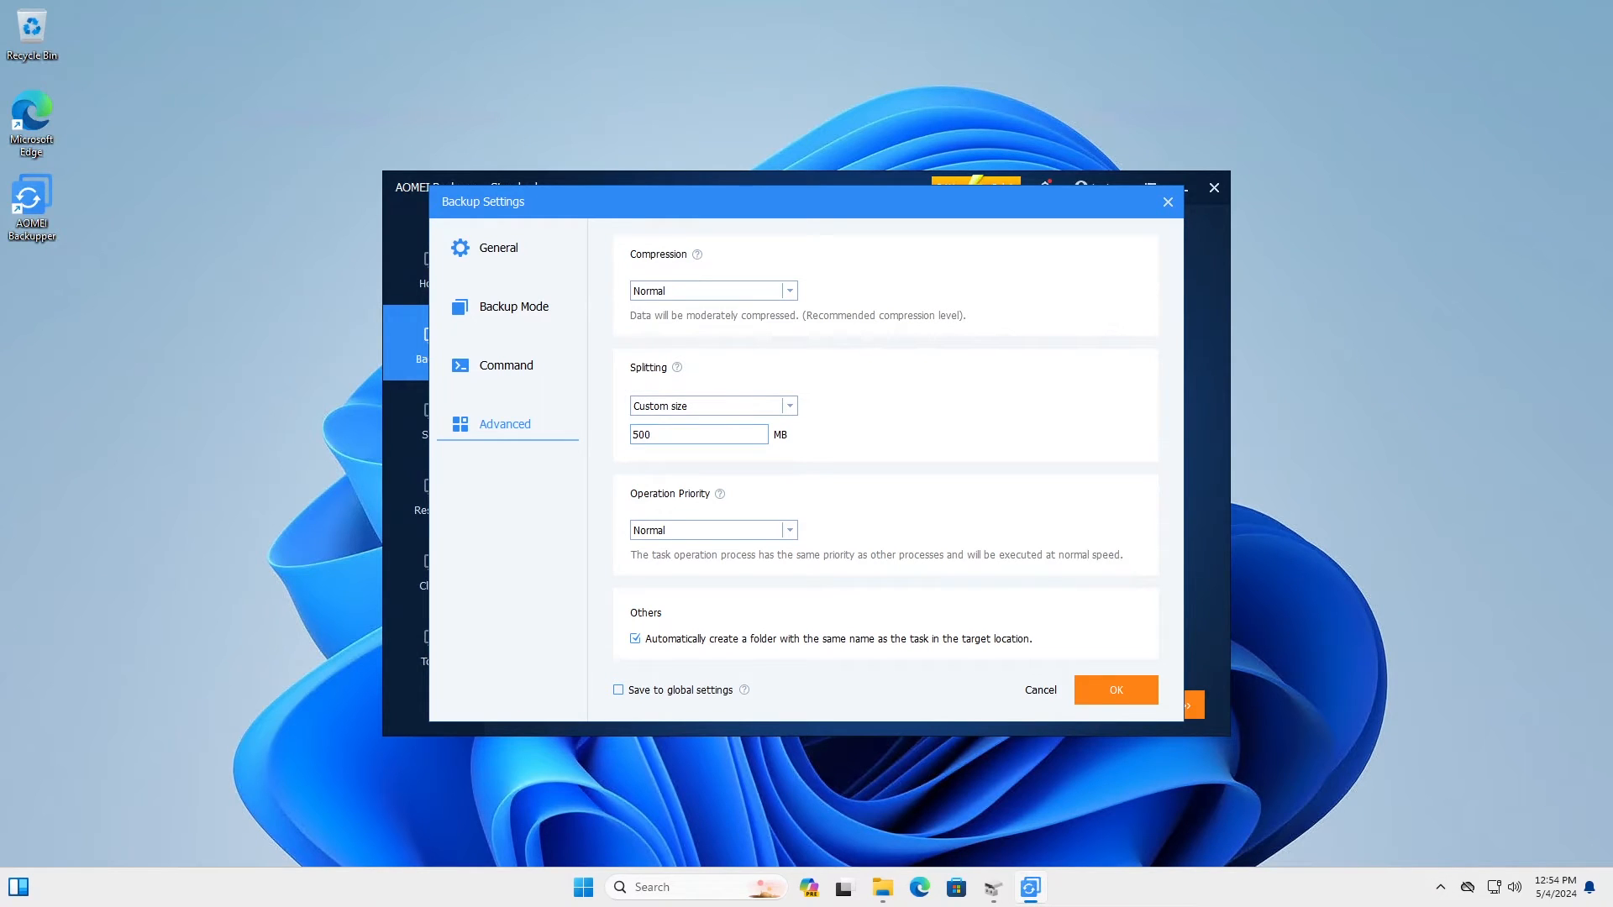
key("ctrl+a")
type("4")
left_click(747, 408)
left_click(715, 429)
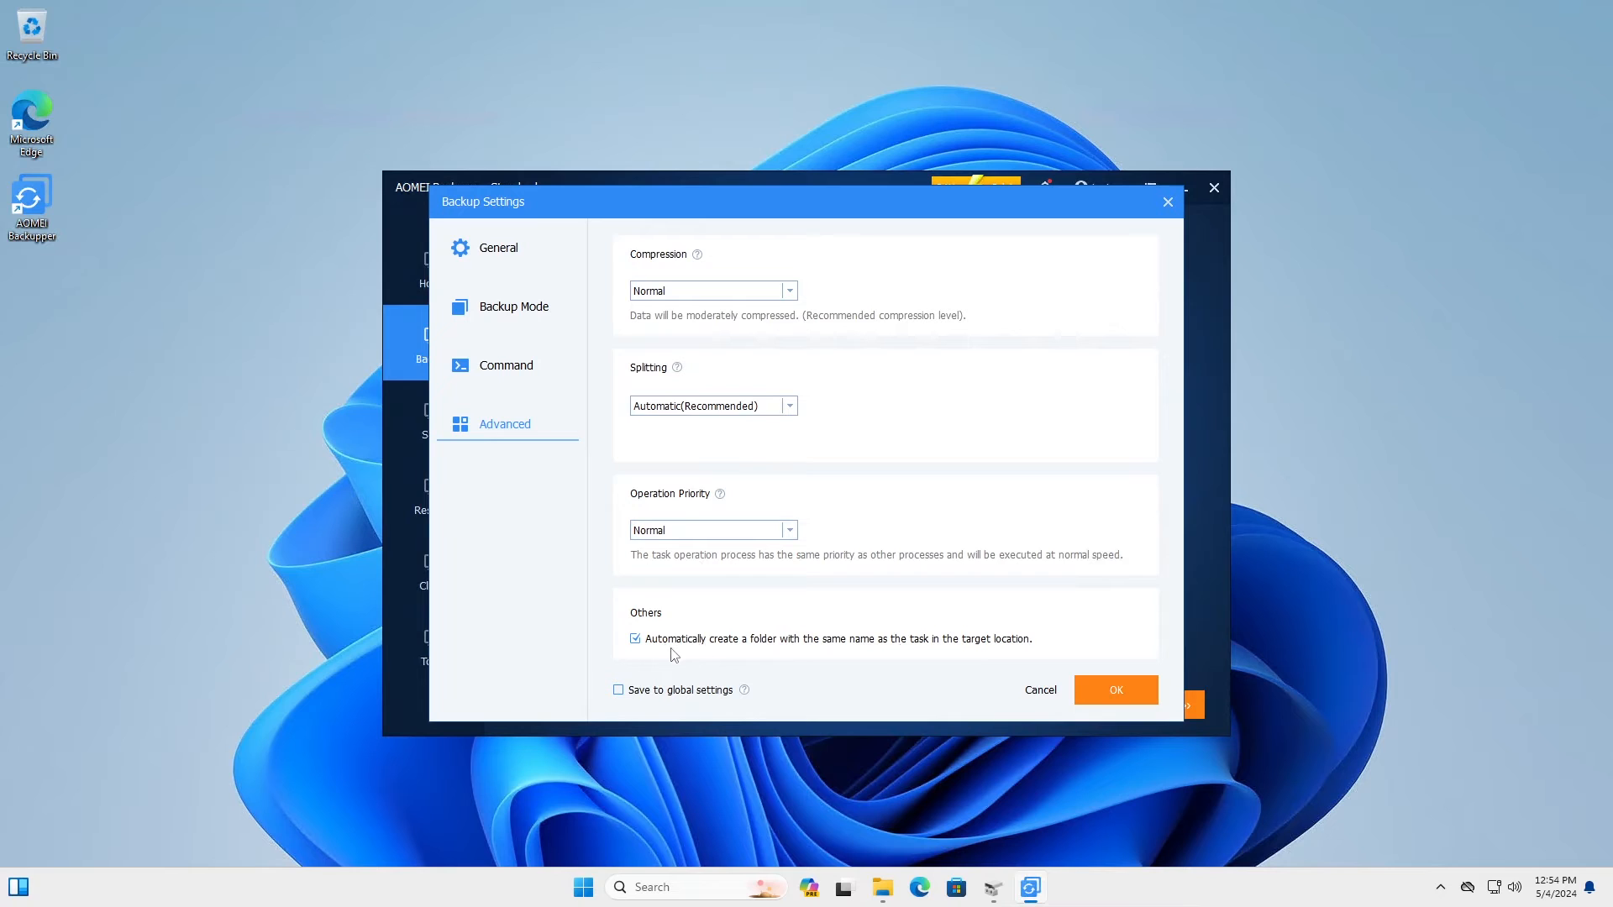
left_click(1116, 689)
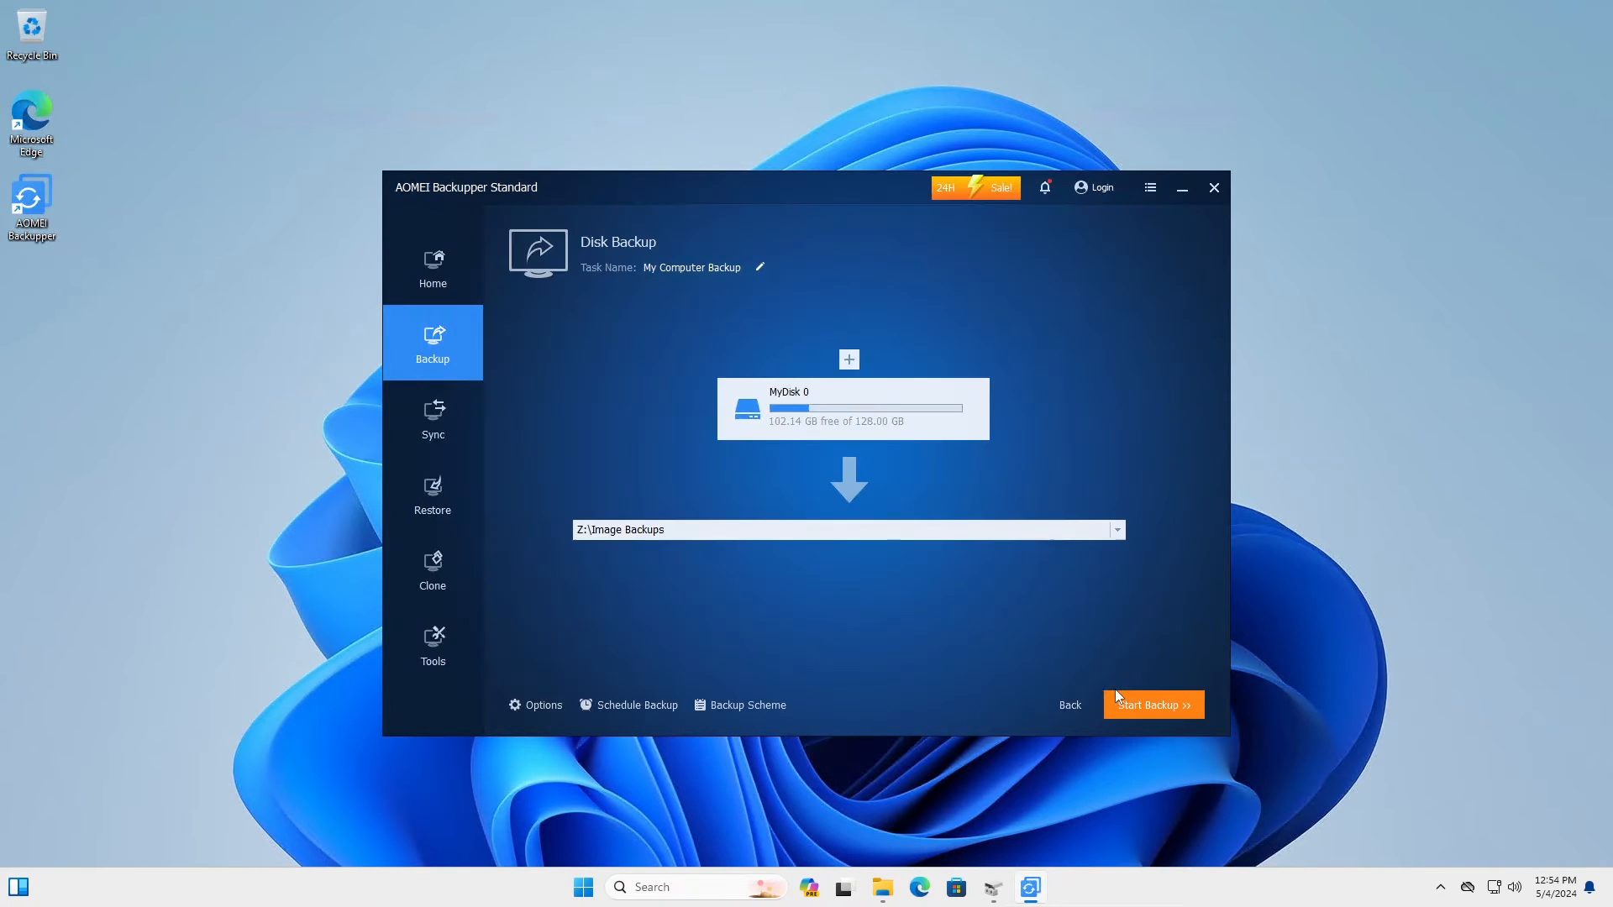
Step: Leave Enable Schedule Backup off and set the Backup Method to Full Backup, then confirm
left_click(636, 706)
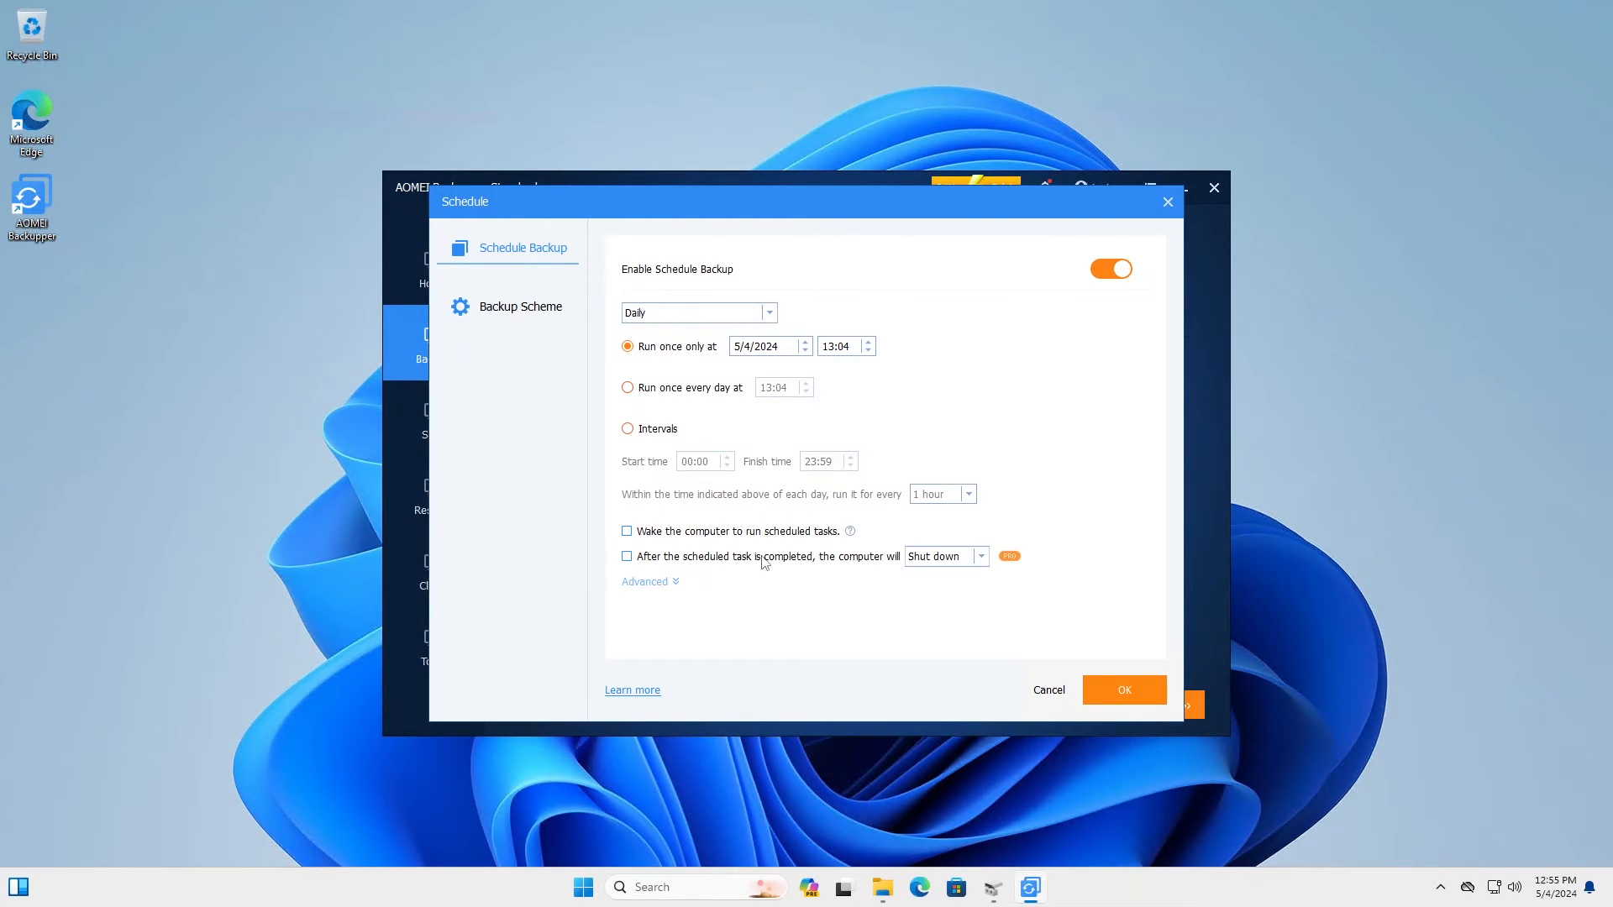
left_click(1119, 271)
left_click(540, 311)
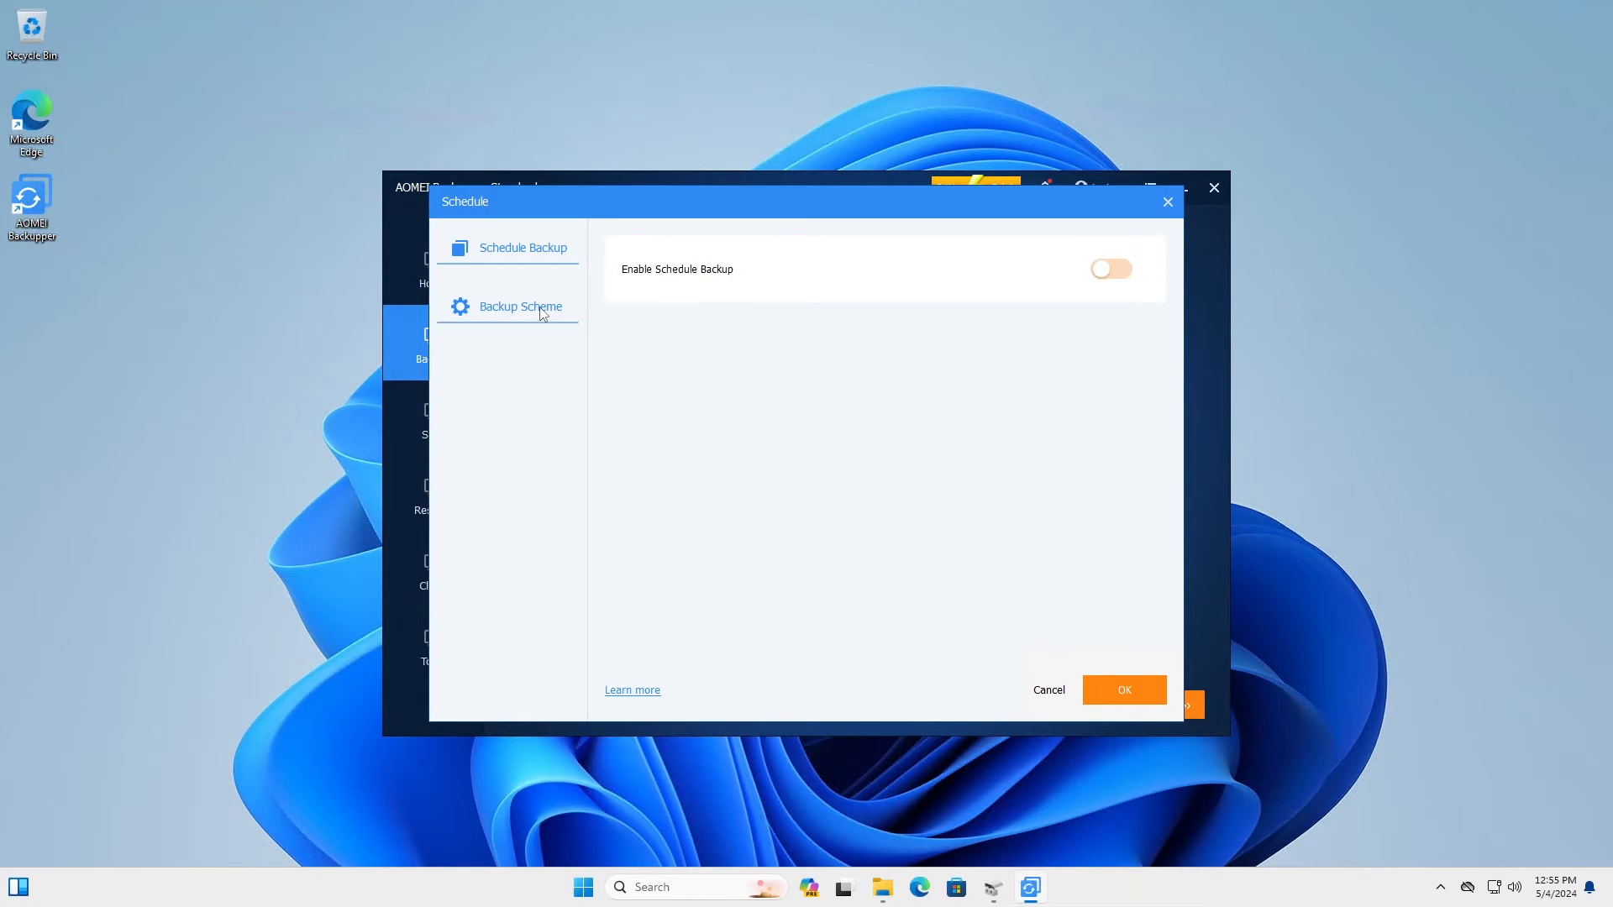
left_click(769, 282)
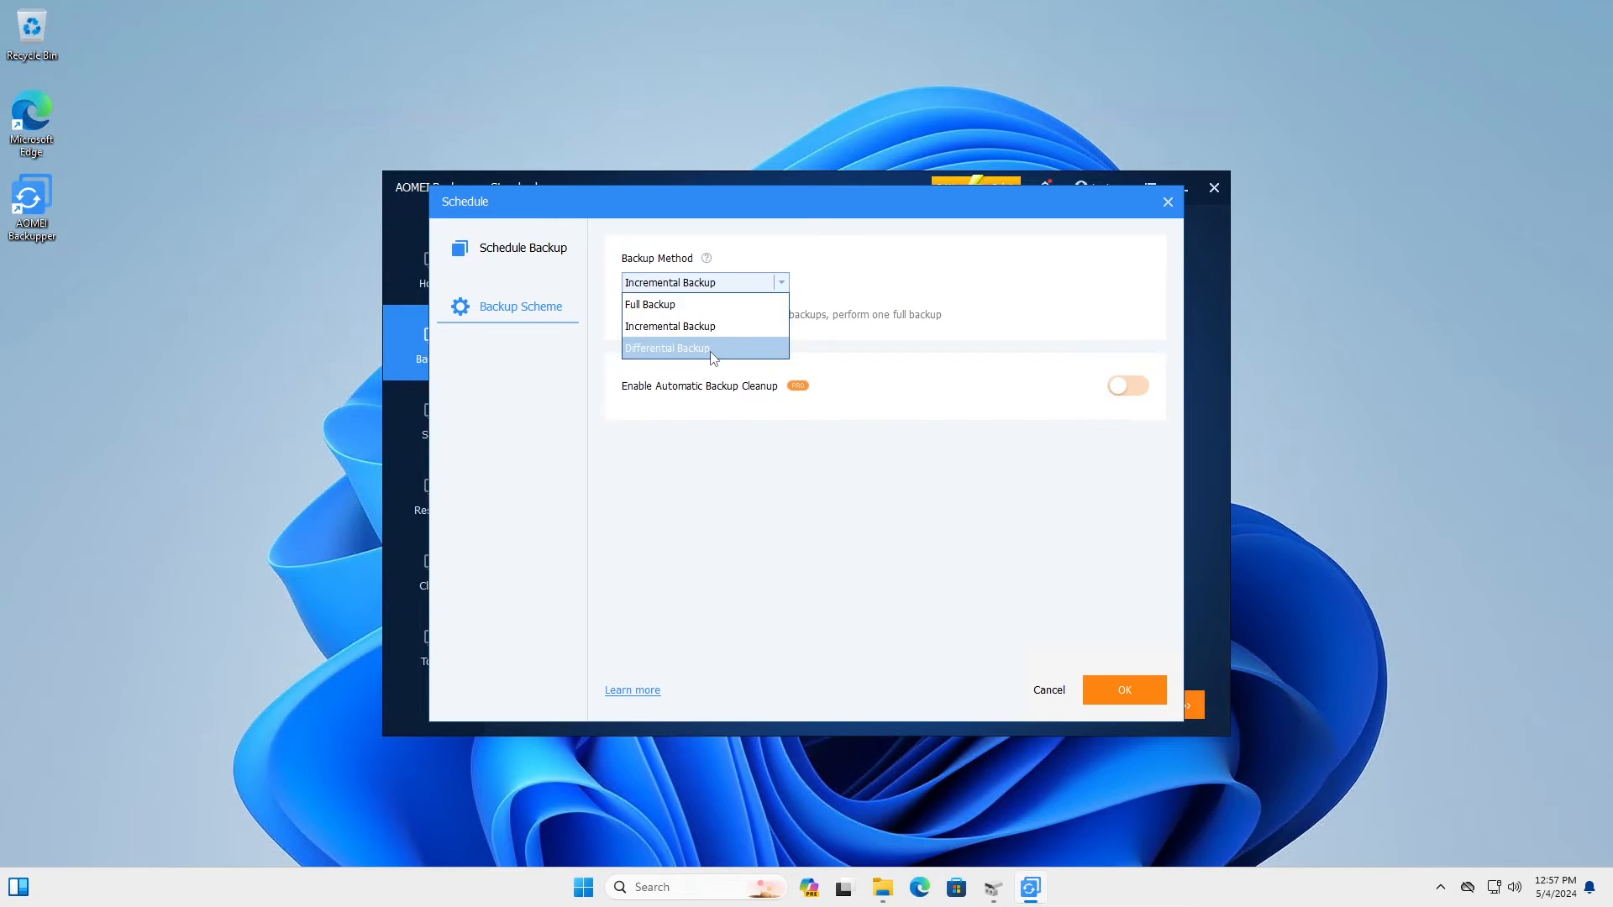
left_click(766, 306)
left_click(1129, 692)
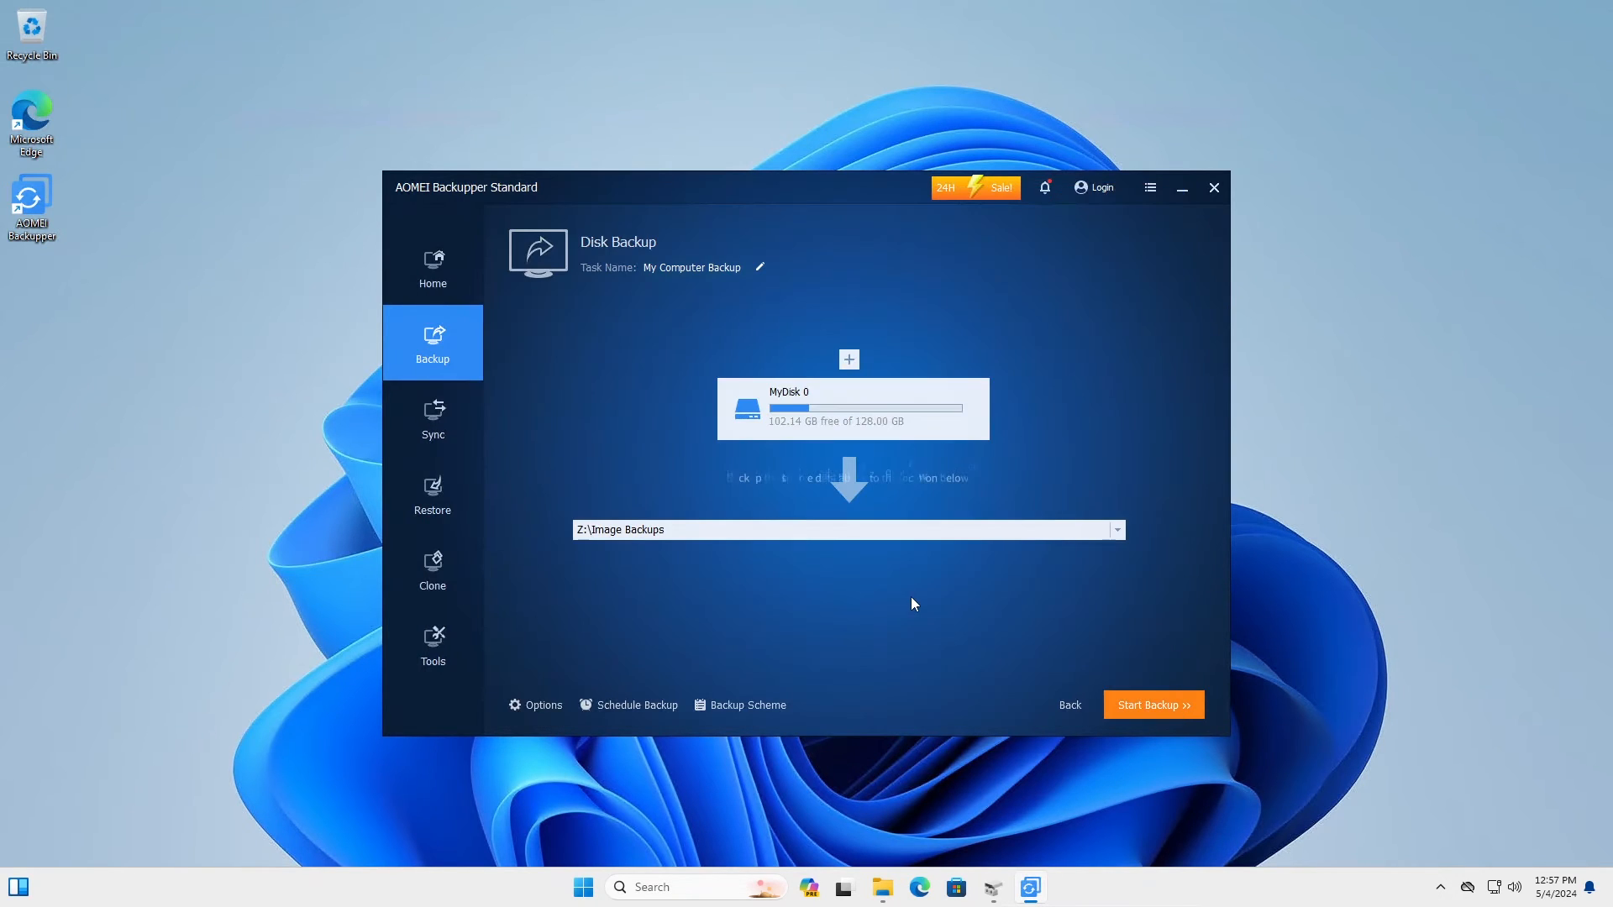
Step: Run the MyDisk 0 backup to Z:\Image Backups, then close the Recovery Environment suggestion
left_click(1157, 708)
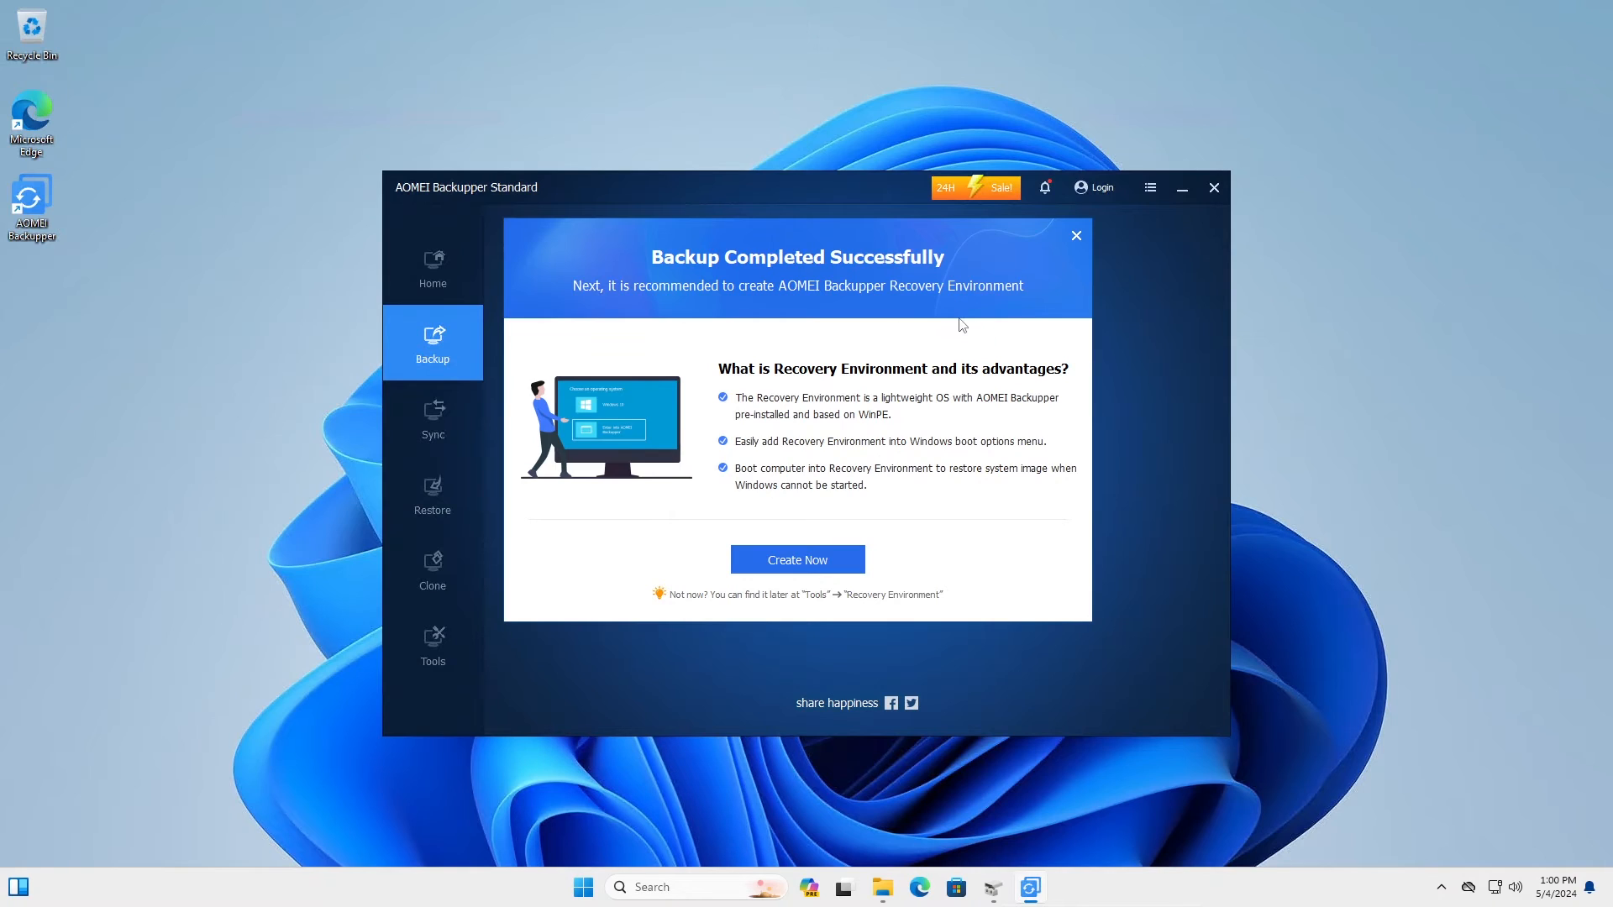
left_click(1077, 238)
Step: Finish the backup wizard and open File Explorer at the WD 1TB (Z:) drive
left_click(862, 579)
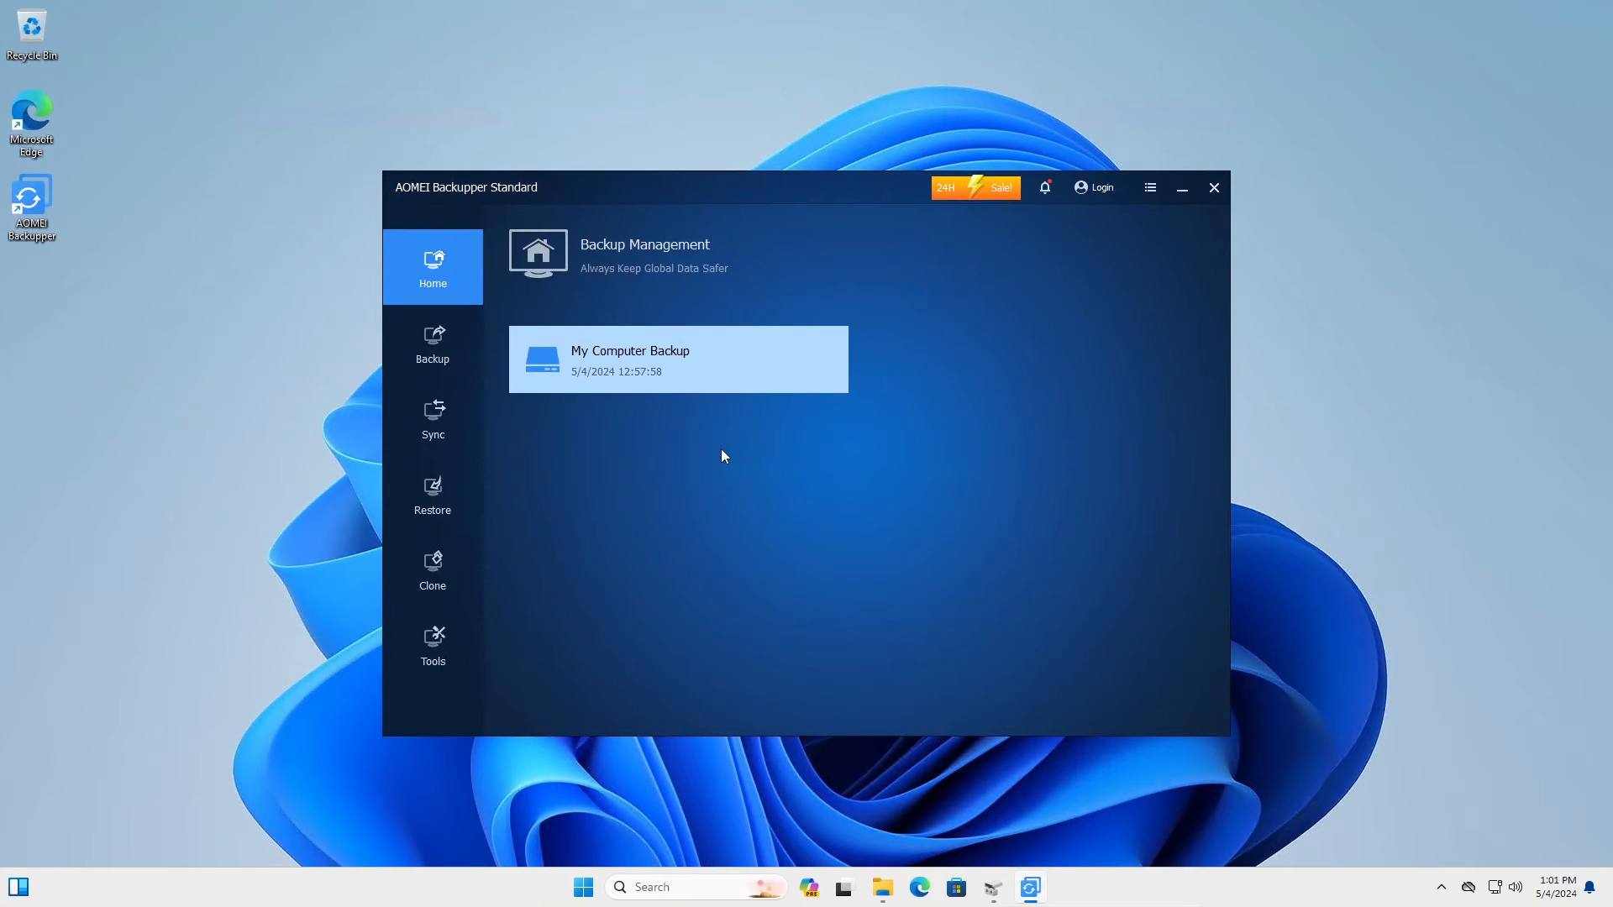
mouse_move(668, 382)
left_click(882, 887)
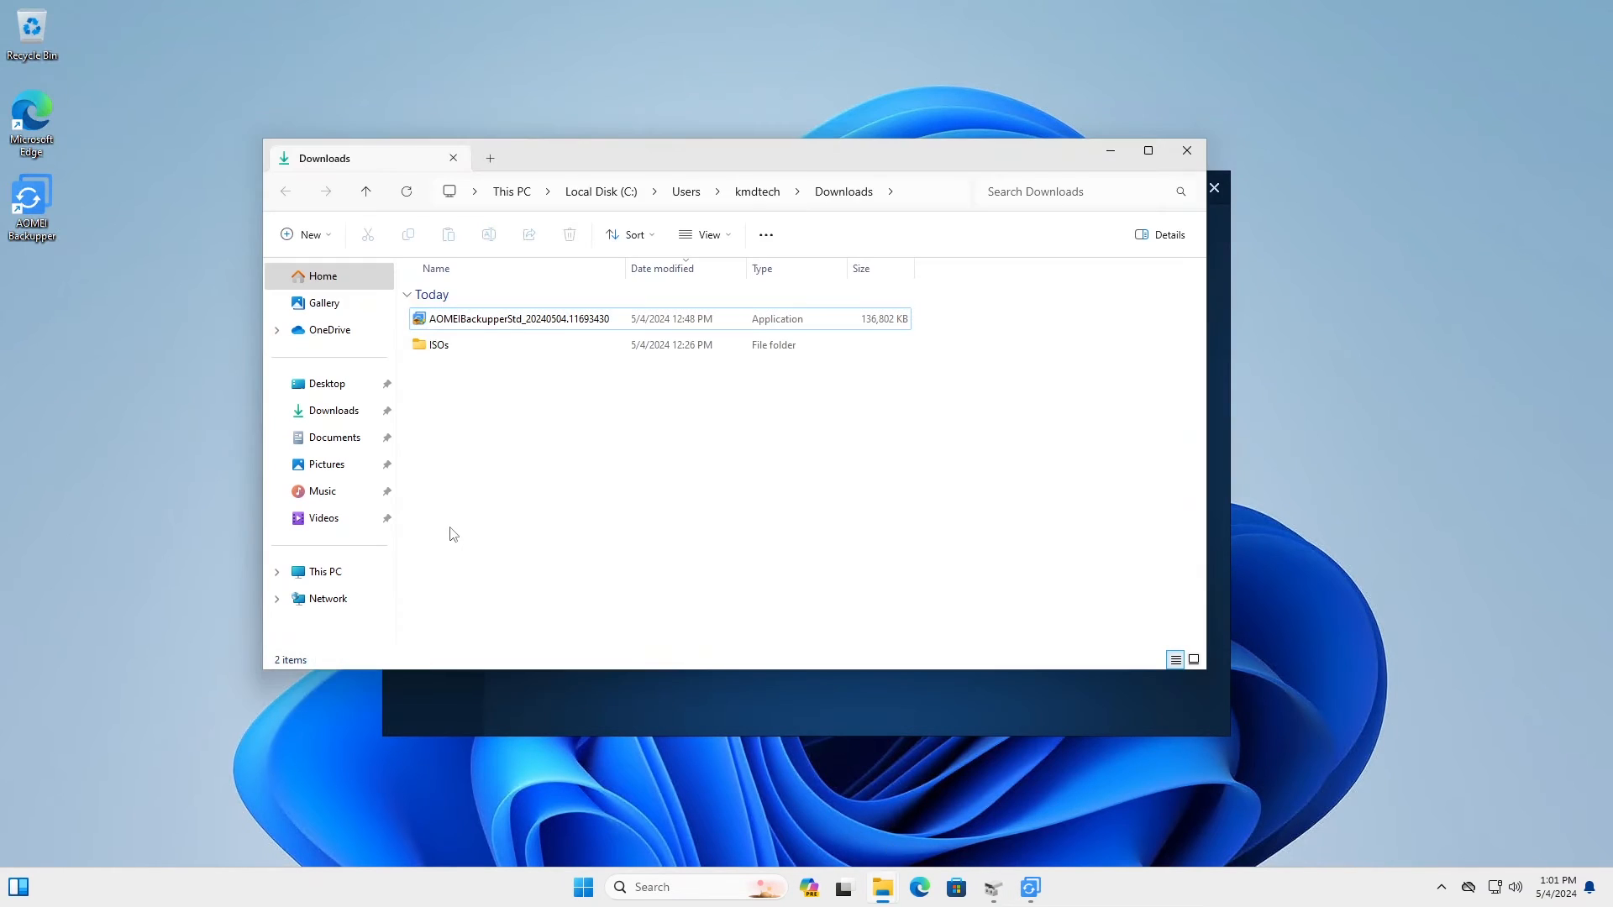
key("alt+d")
type("z:")
key("Return")
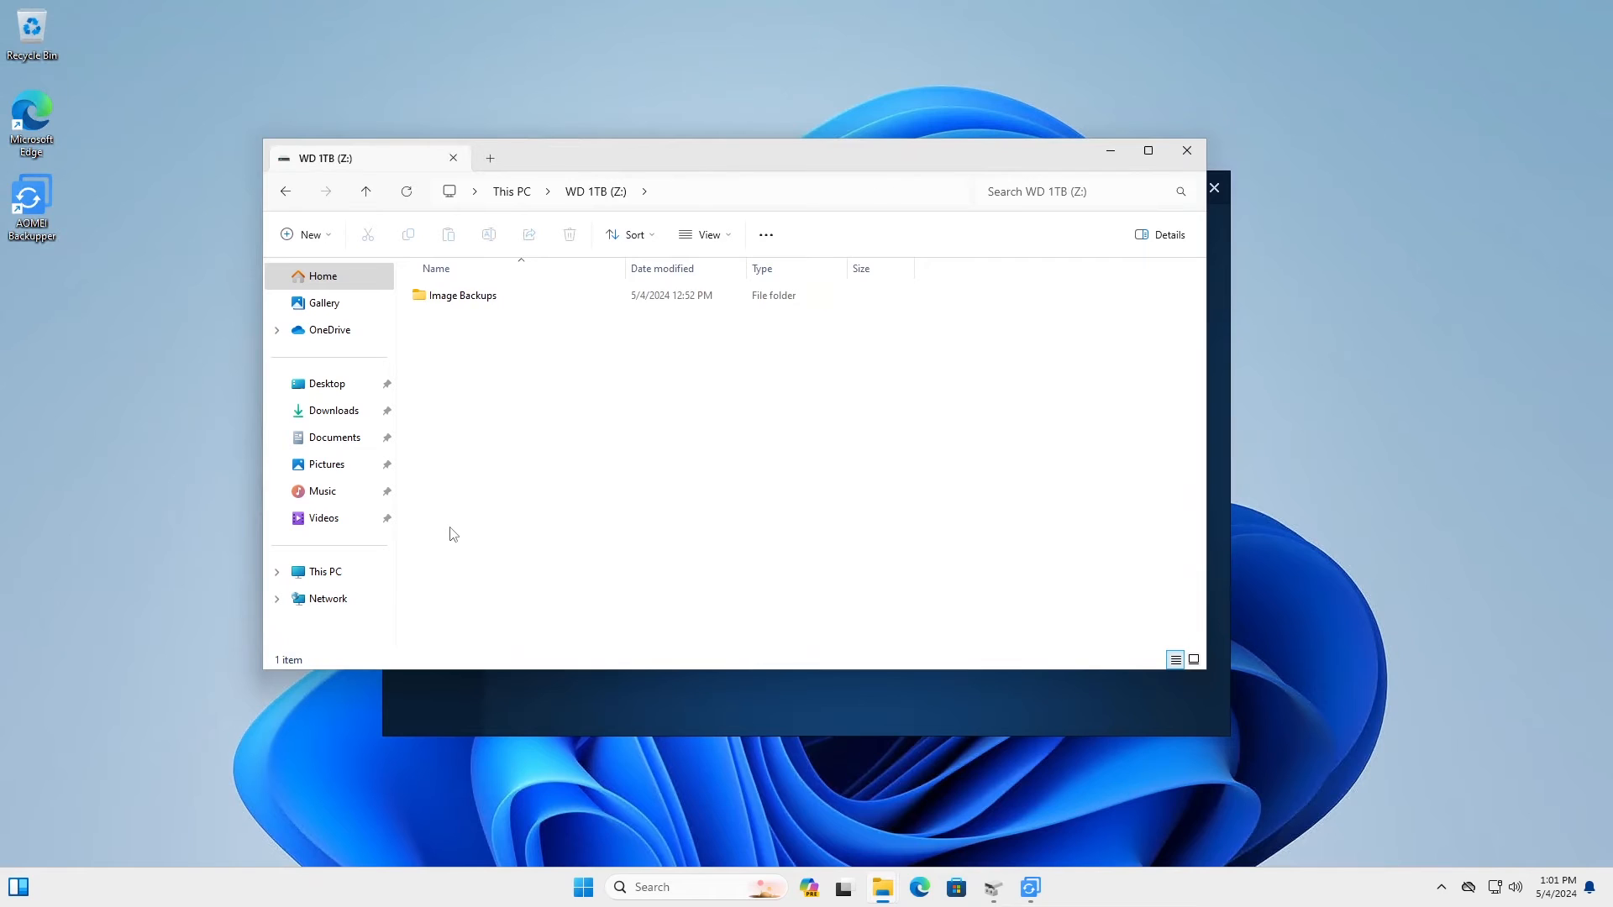
Step: Open Image Backups > My Computer Backup and check the backup image is about 9.26 GB
double_click(468, 300)
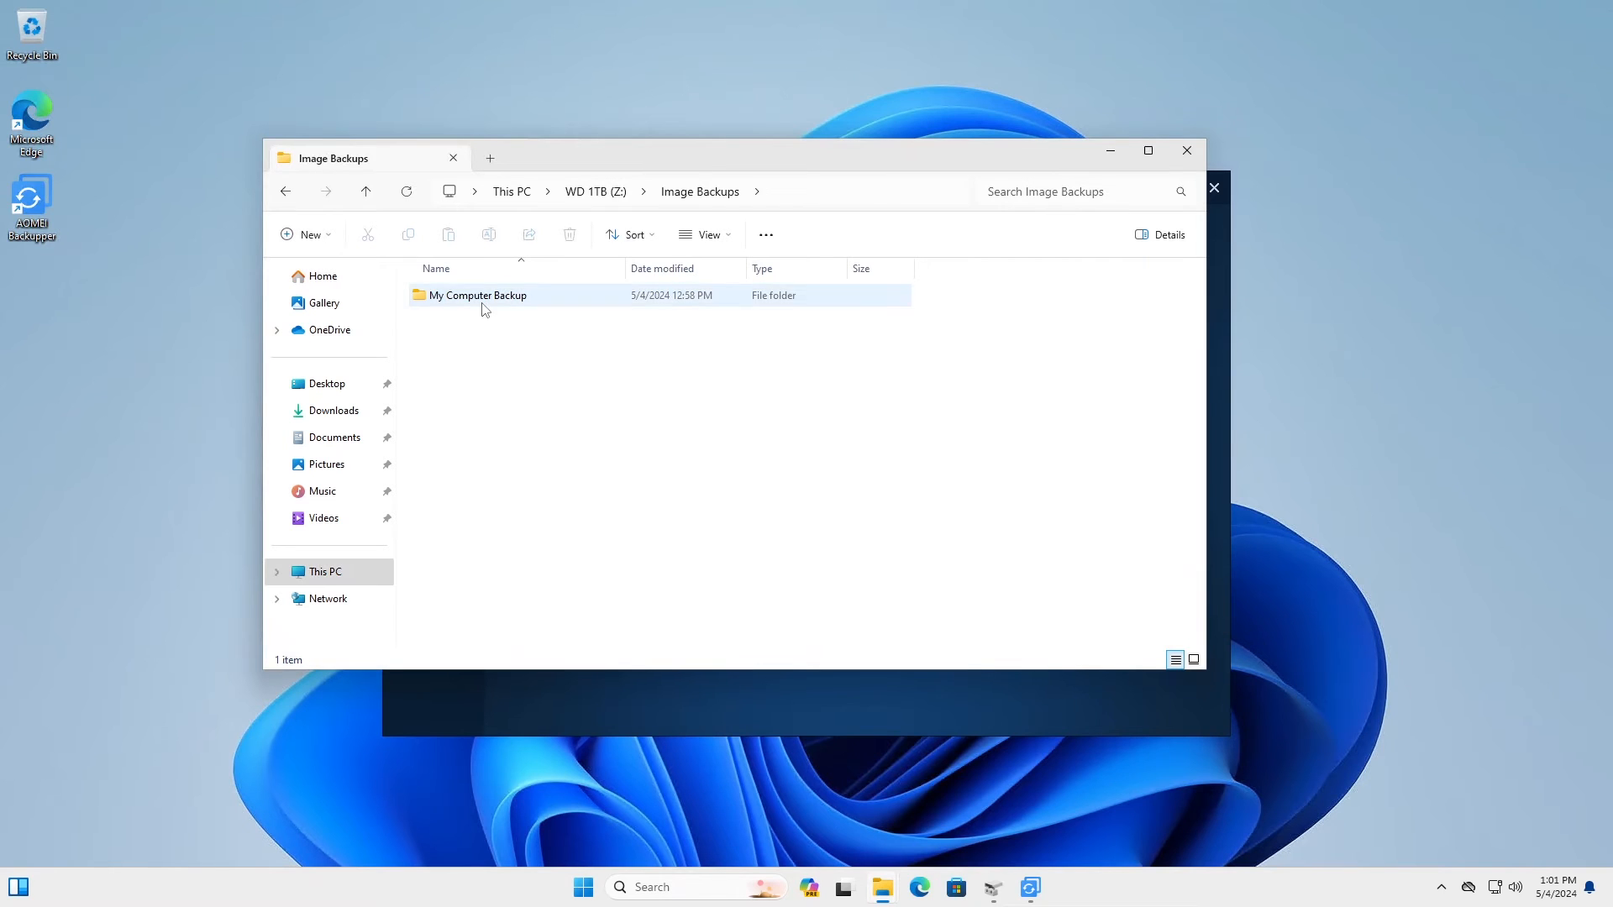
left_click(476, 307)
double_click(474, 303)
left_click(491, 304)
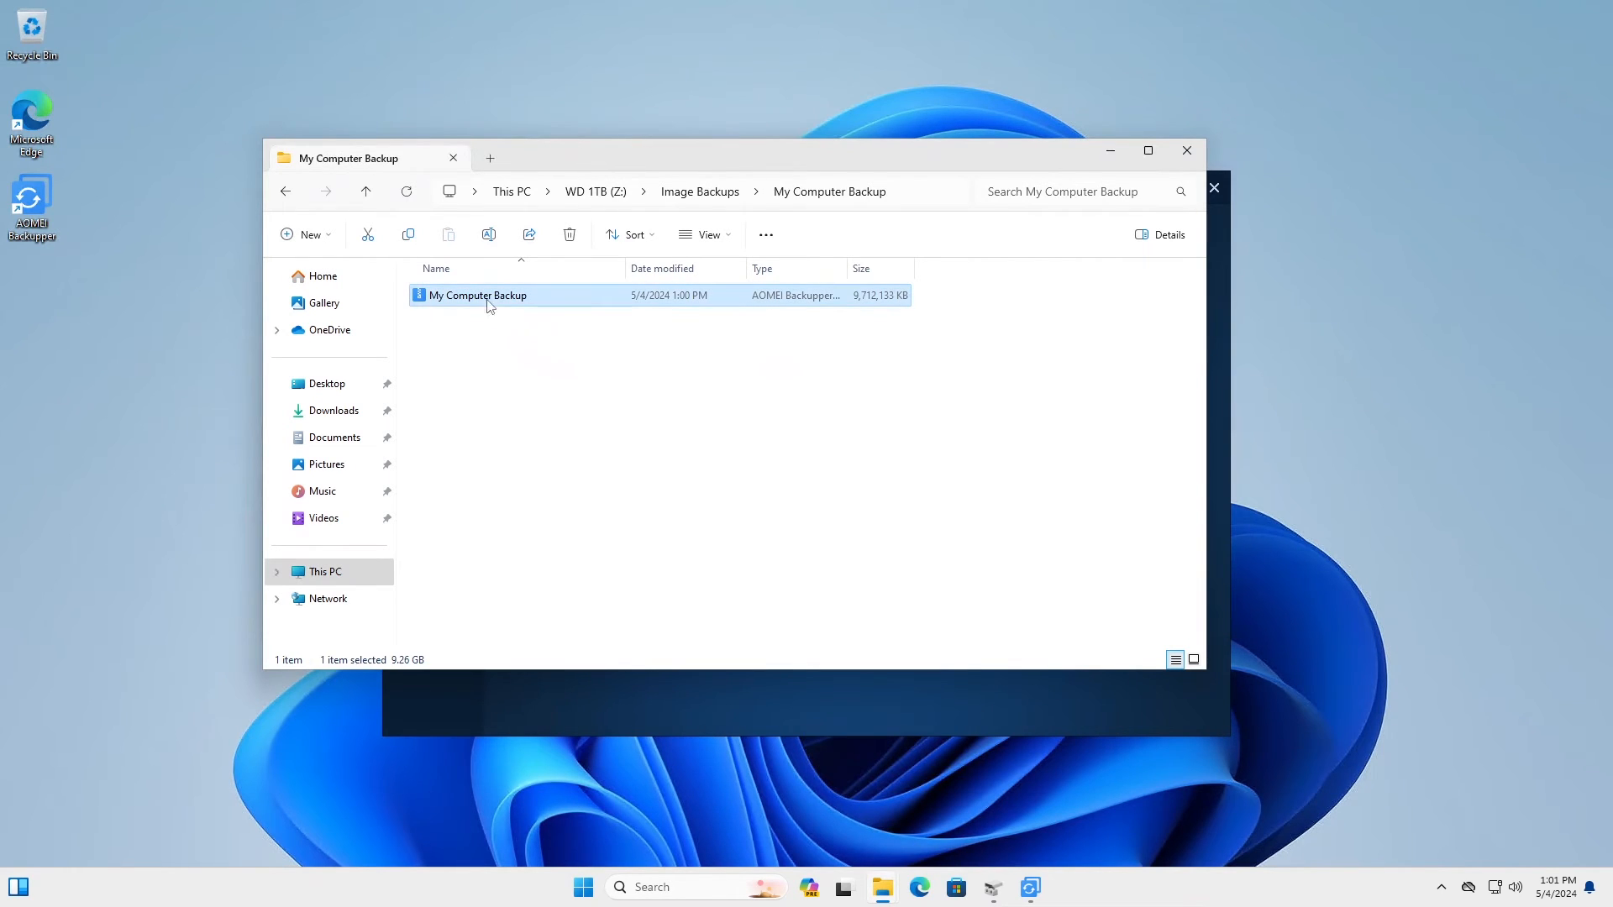
left_click(506, 374)
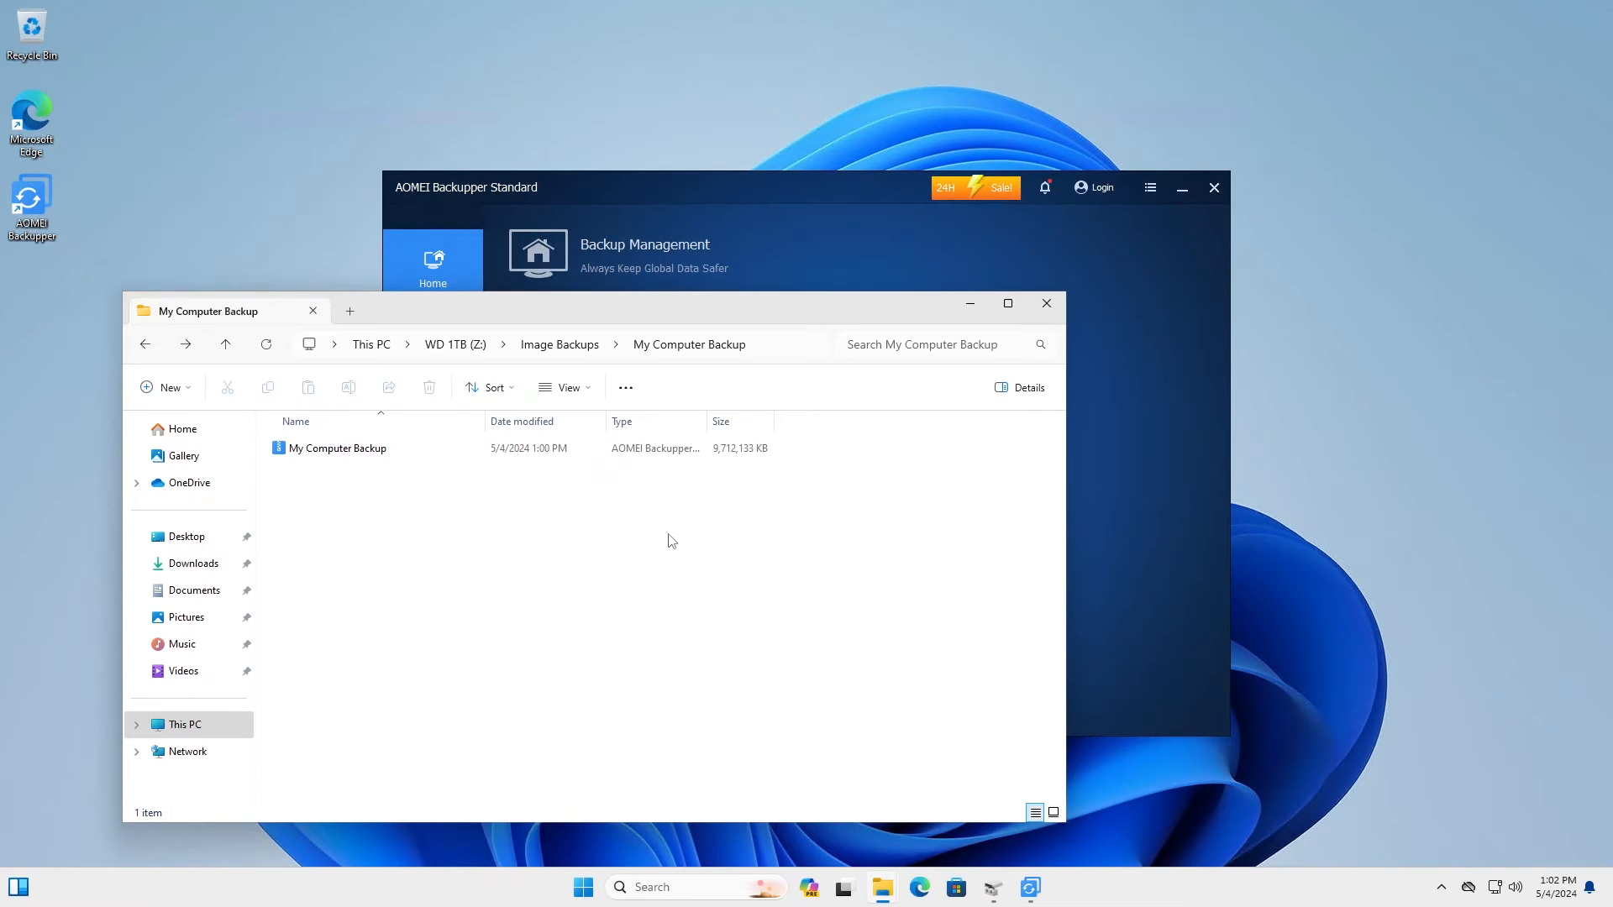
Step: In Downloads, select the AOMEI installer and ISOs folder and review their properties
left_click(214, 572)
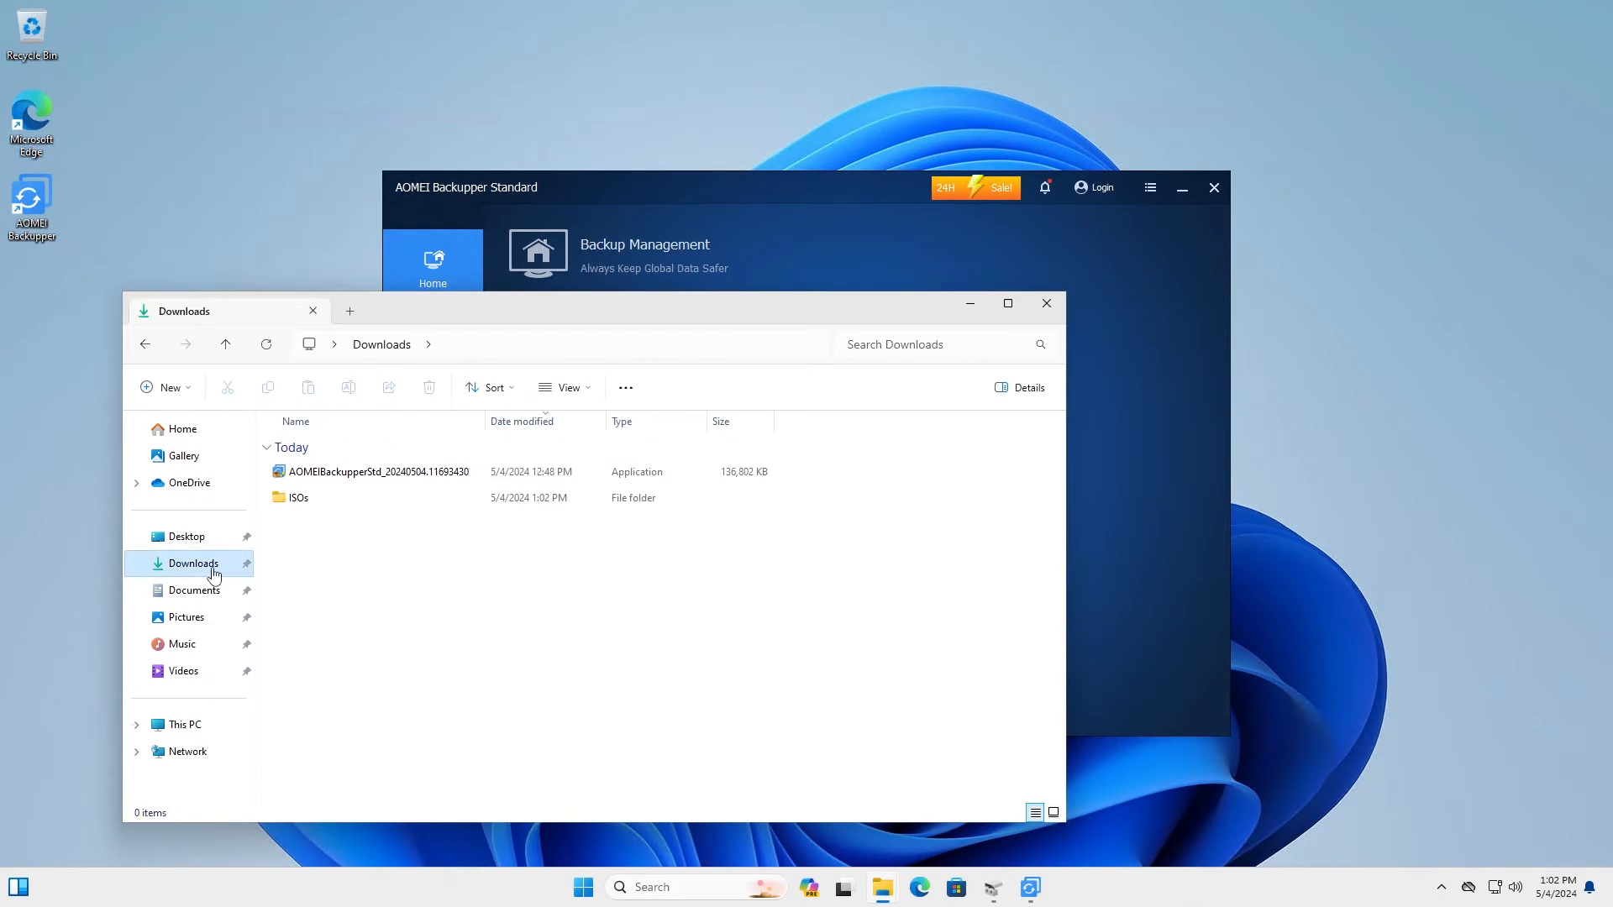
left_click_drag(566, 565, 277, 475)
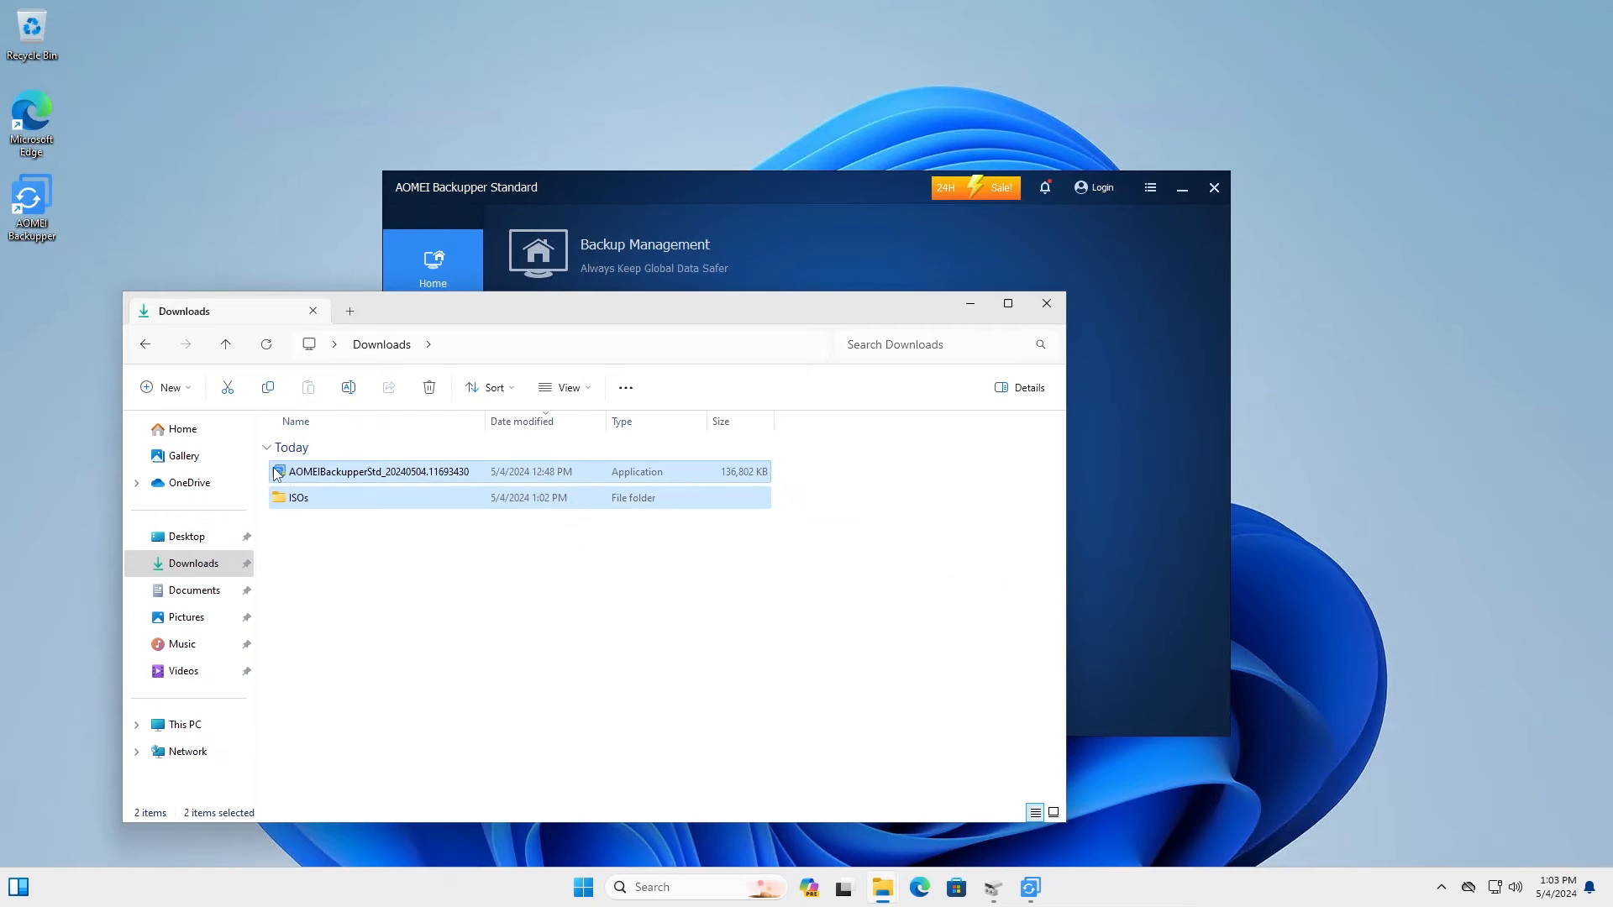
right_click(351, 477)
left_click(411, 607)
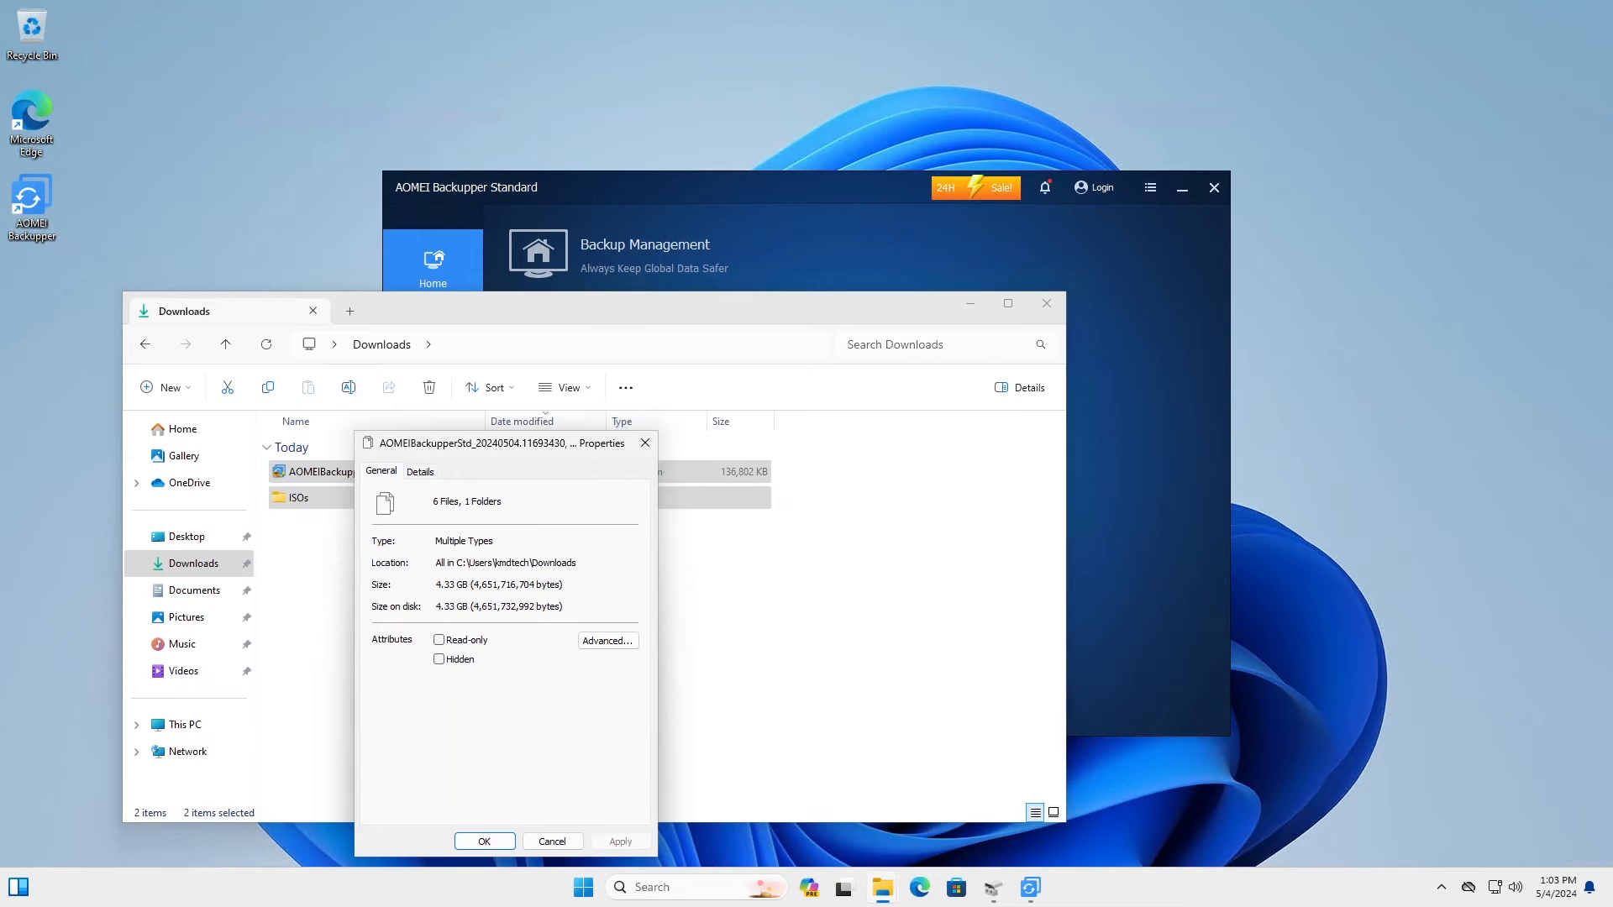
left_click(645, 443)
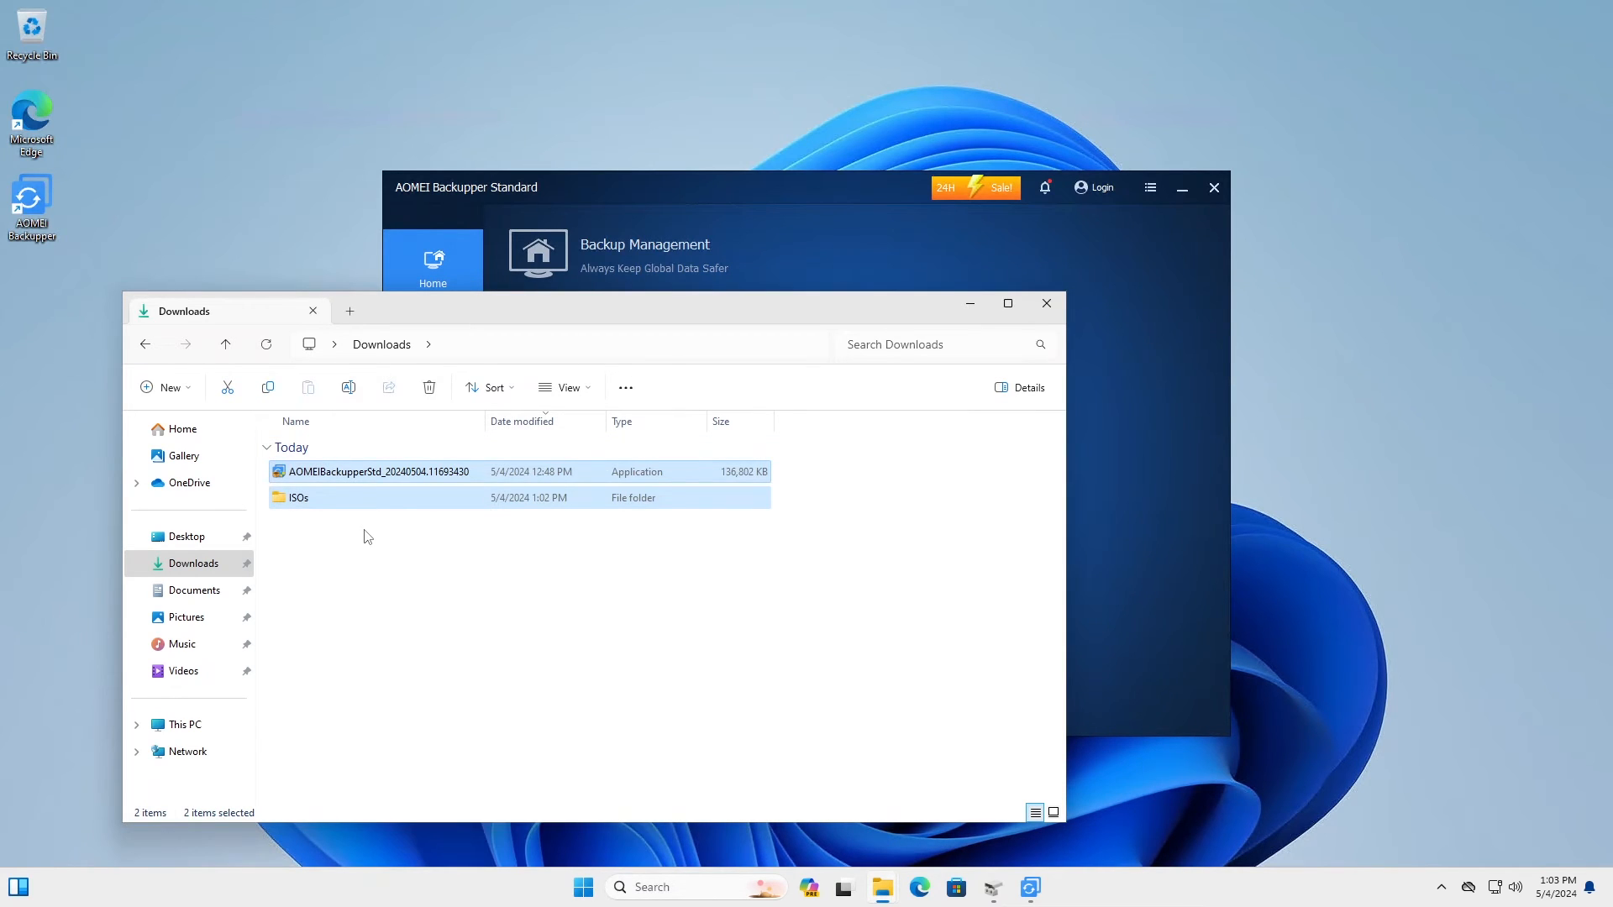
Step: Permanently delete both Downloads items with Shift+Delete, then return to AOMEI Backupper
key("shift+Delete")
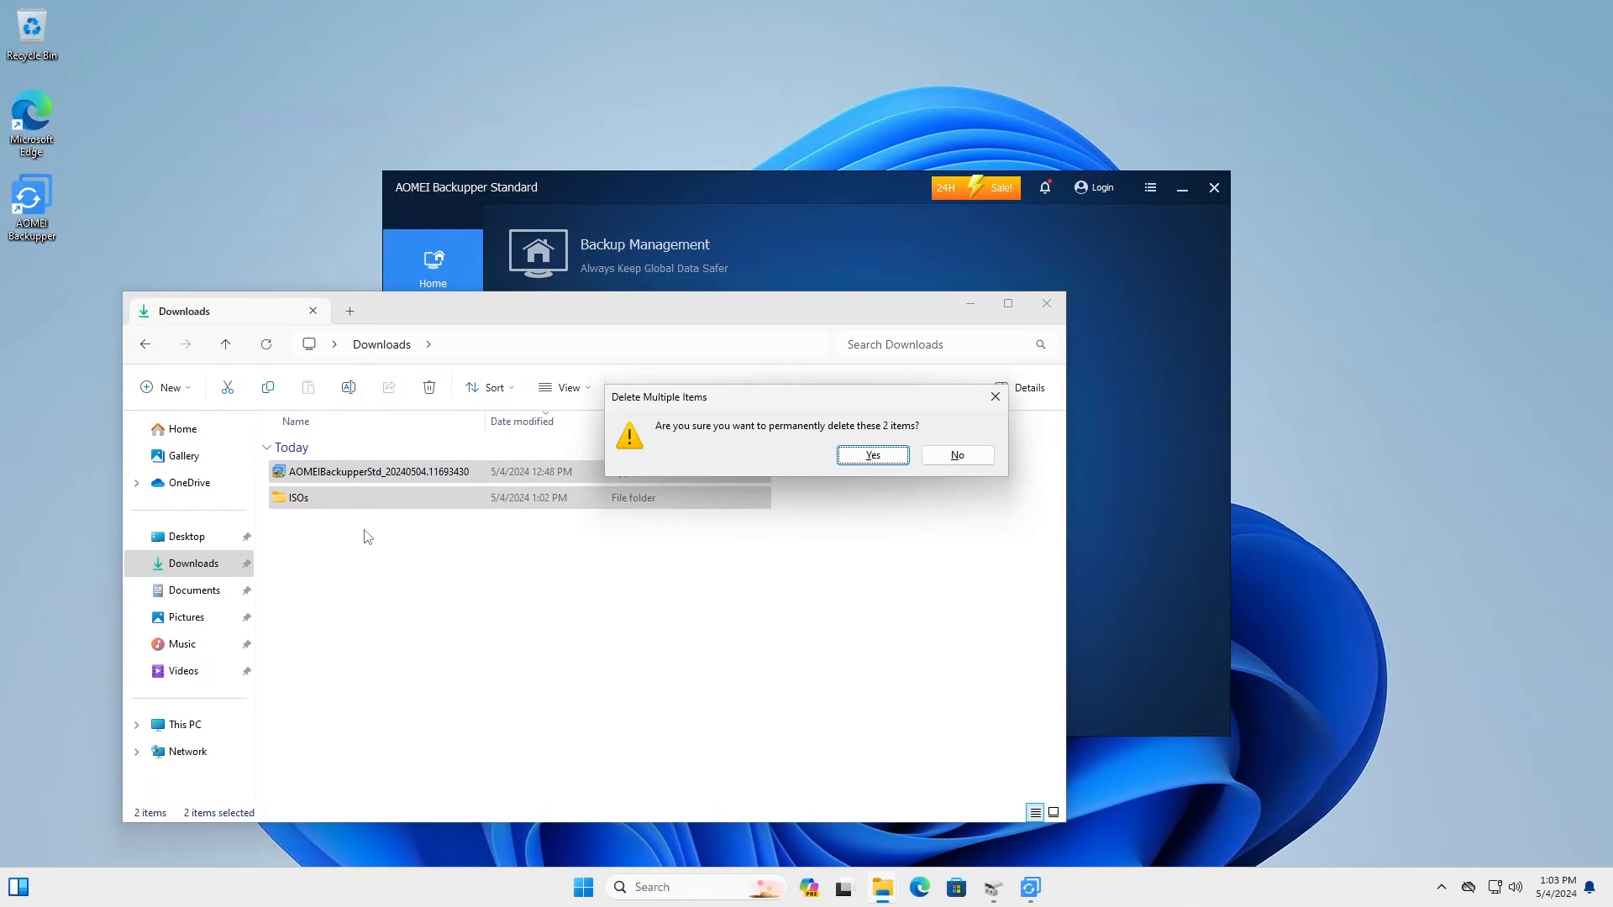
key("Return")
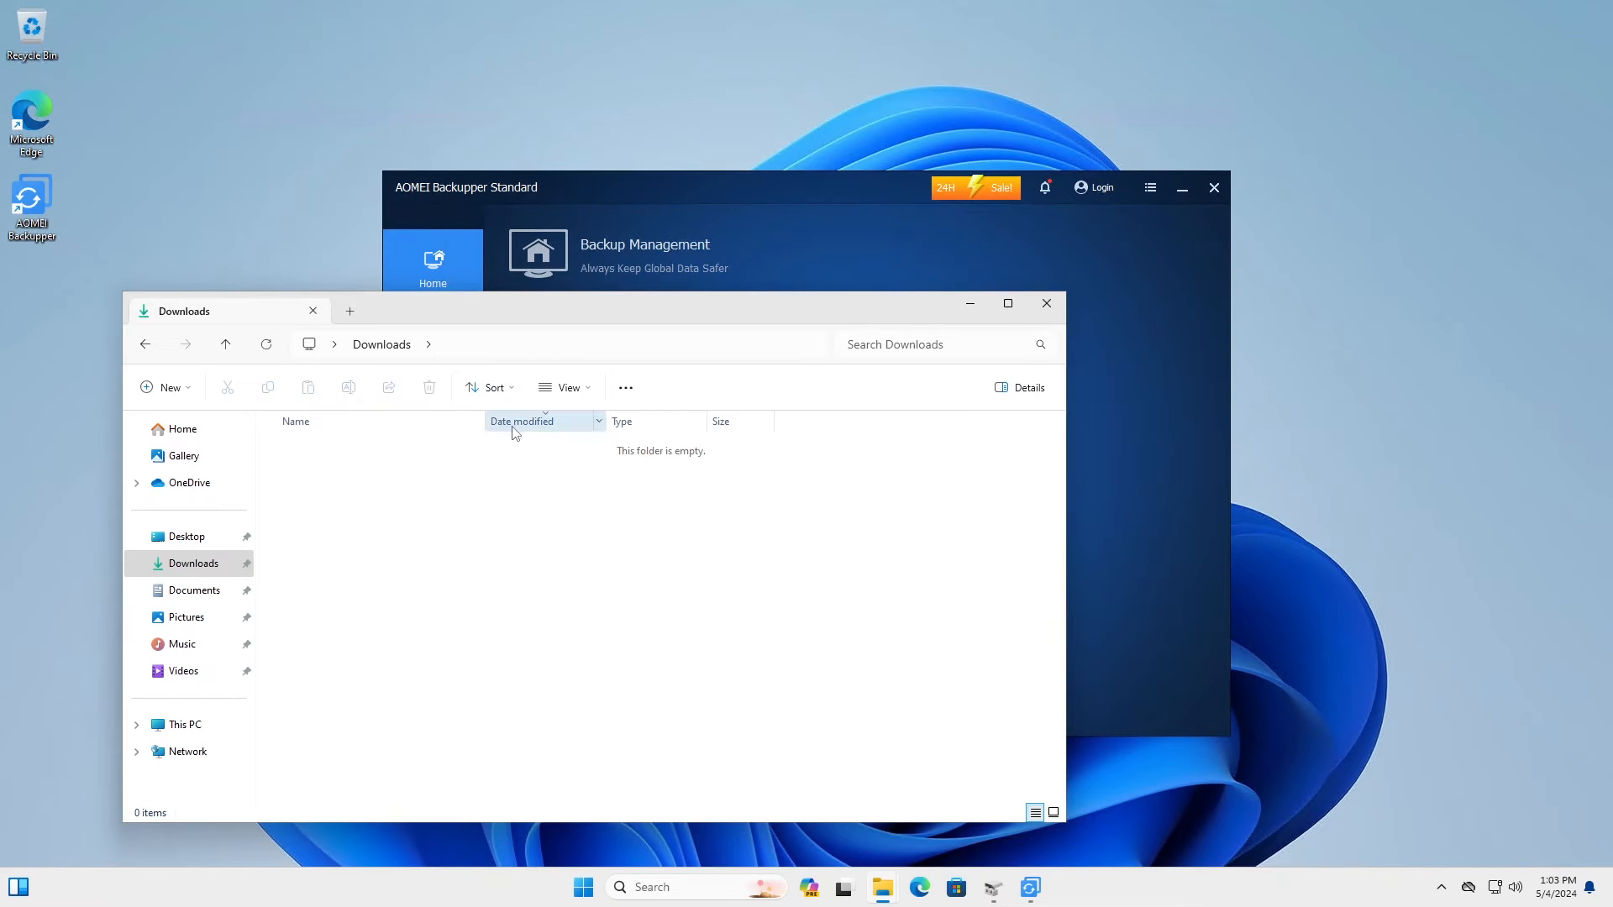
left_click(669, 181)
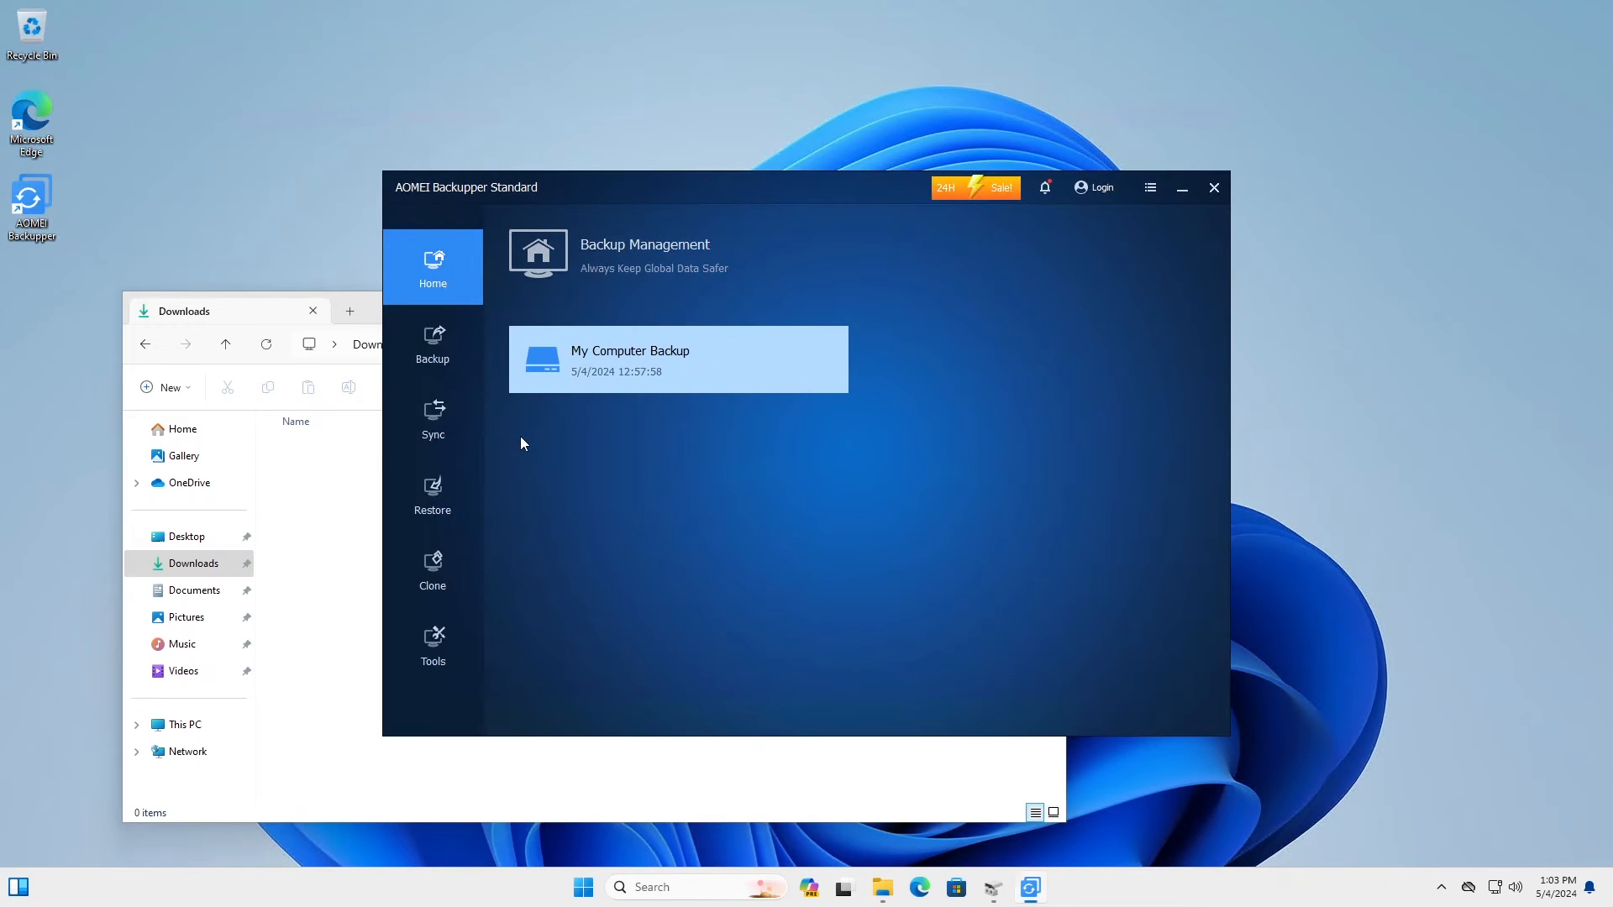
Step: Under Restore, load the image file from Z:\Image Backups\My Computer Backup
left_click(435, 509)
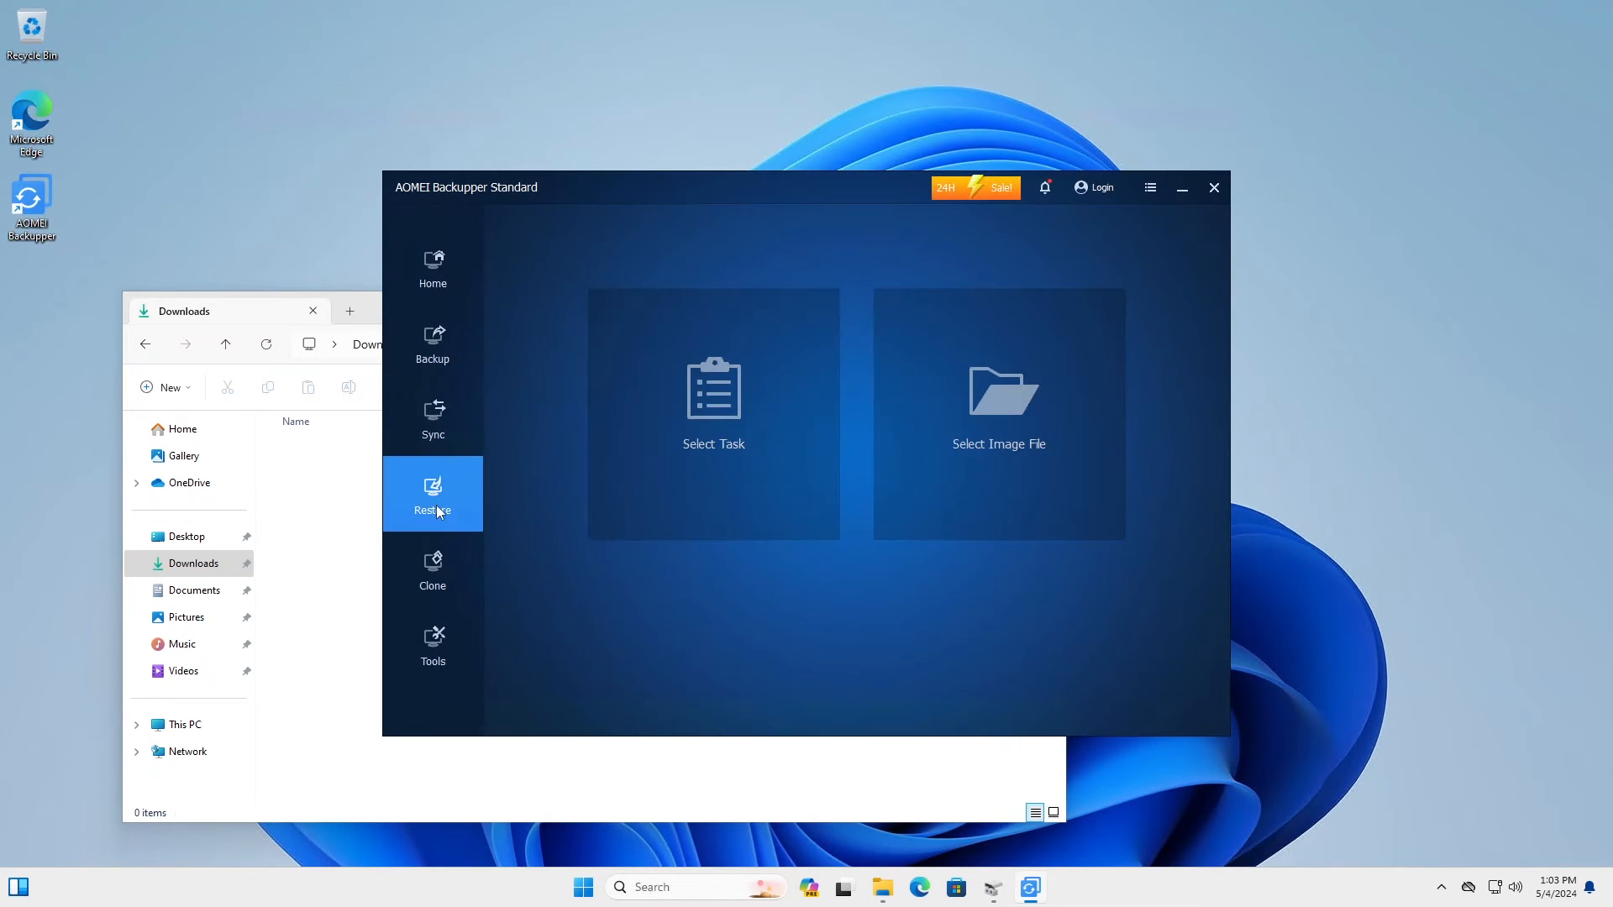
left_click(1000, 407)
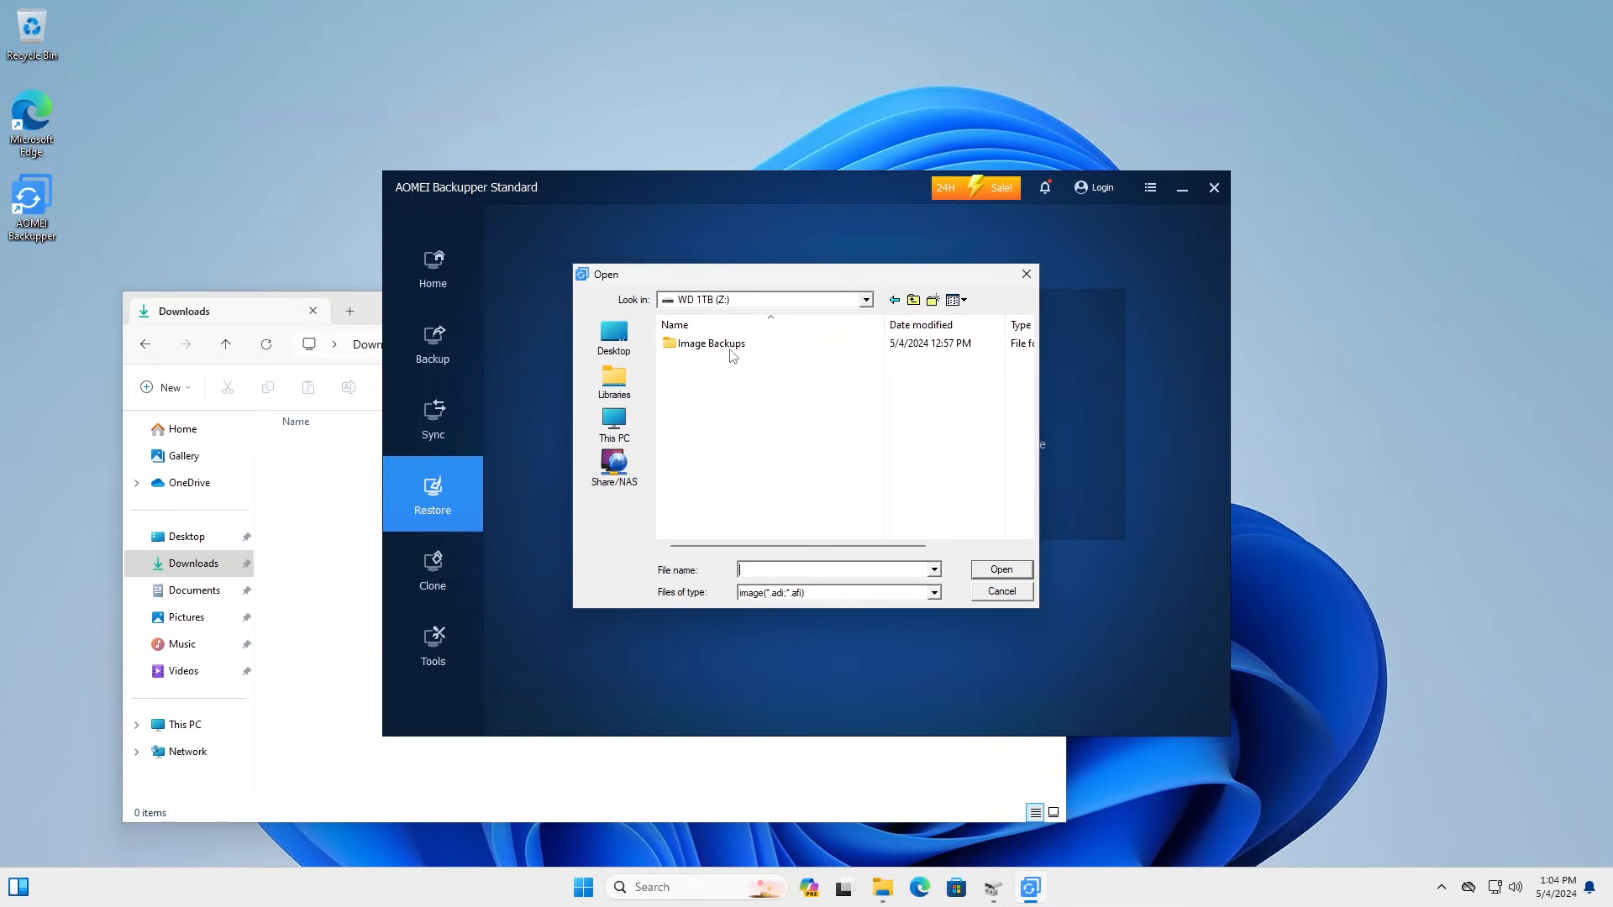
double_click(721, 344)
double_click(715, 348)
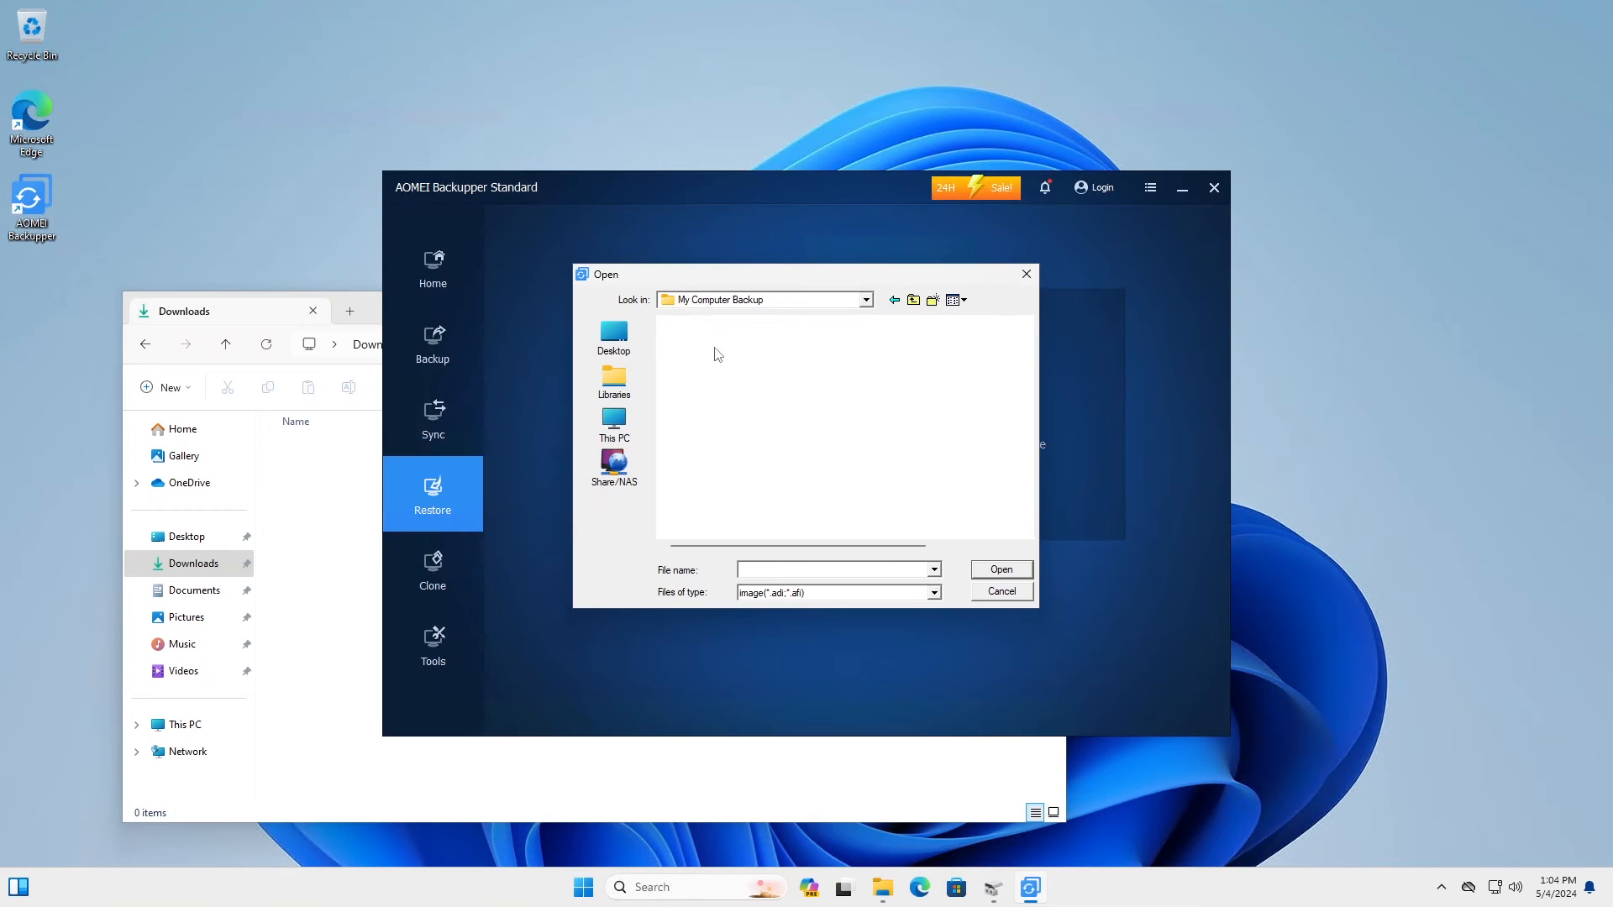
double_click(711, 346)
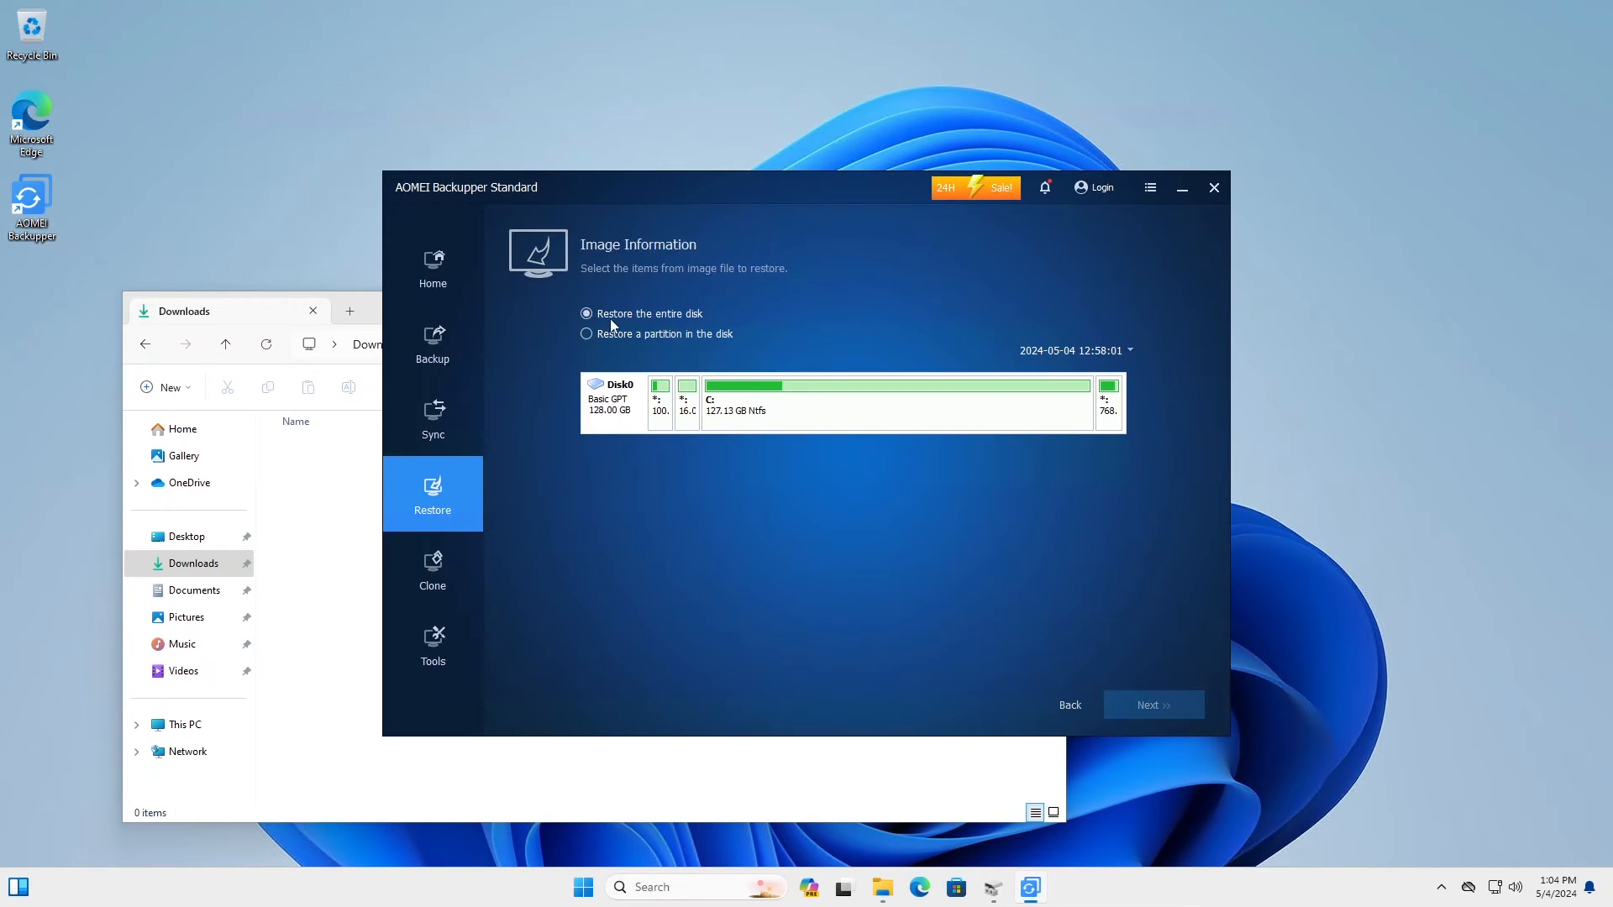
Step: Restore the entire Disk0 image onto destination Disk 0, accepting the overwrite warning
left_click(668, 402)
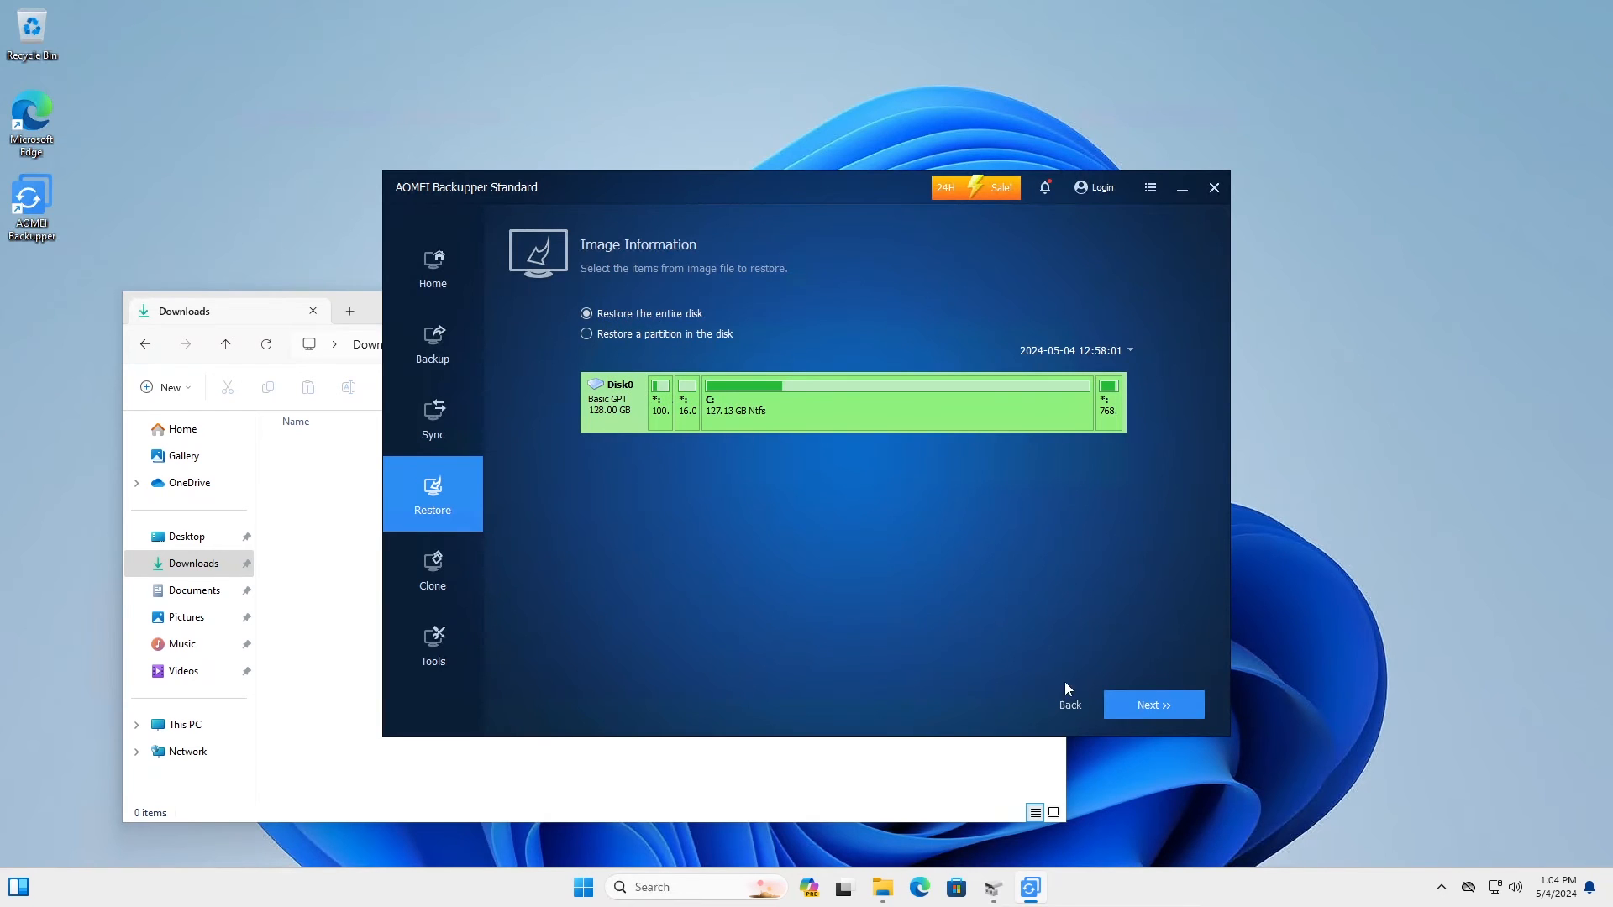
left_click(1152, 708)
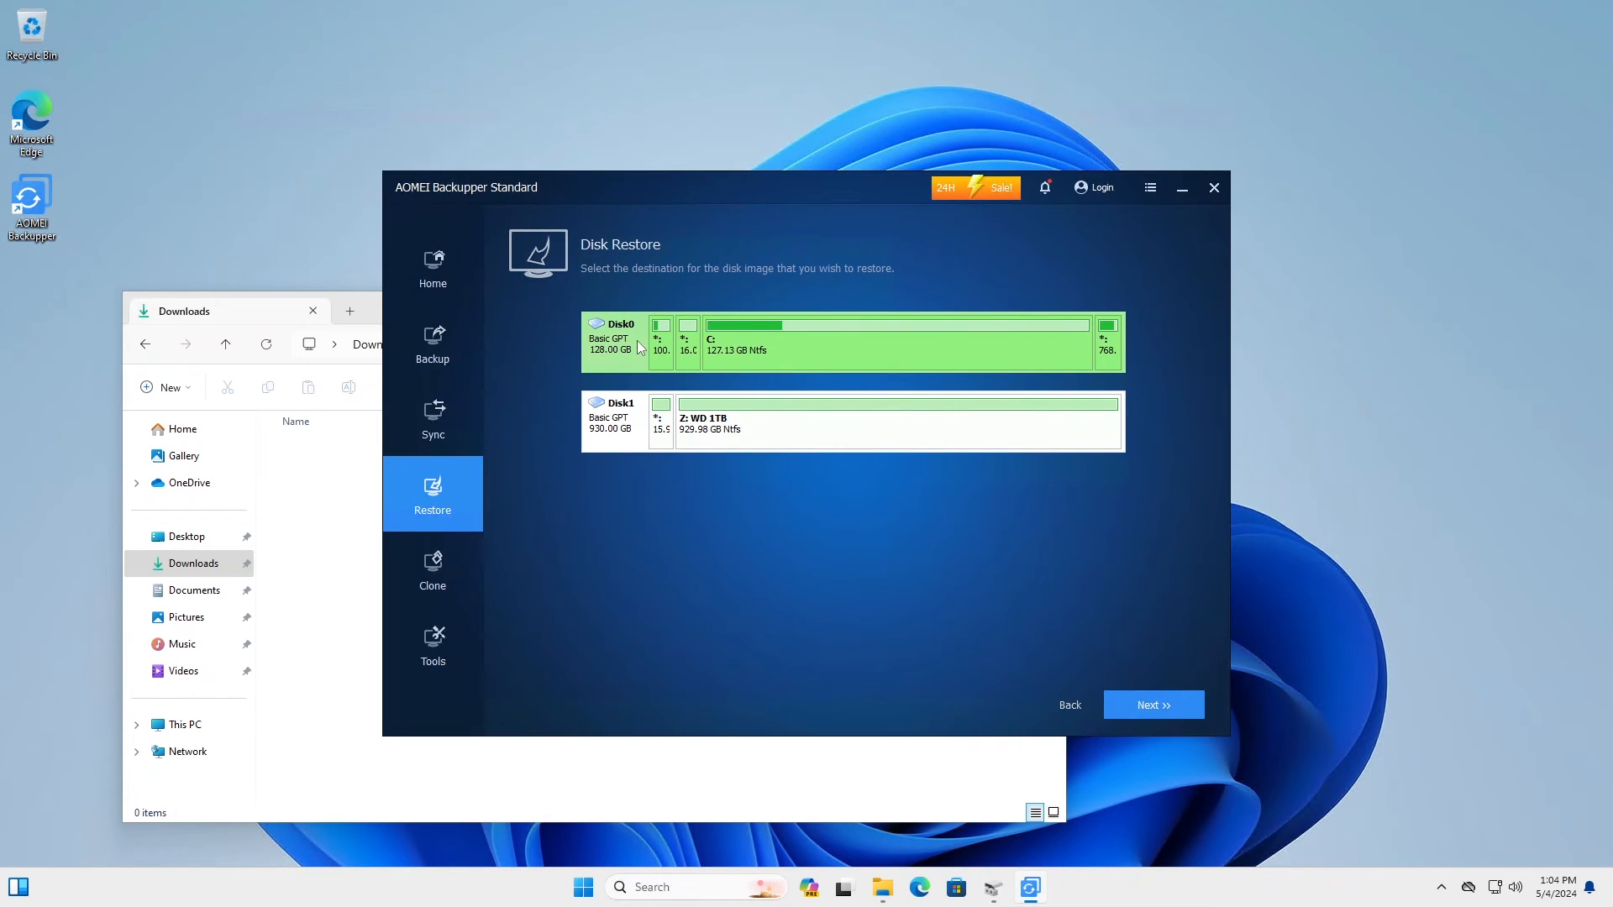
left_click(1148, 707)
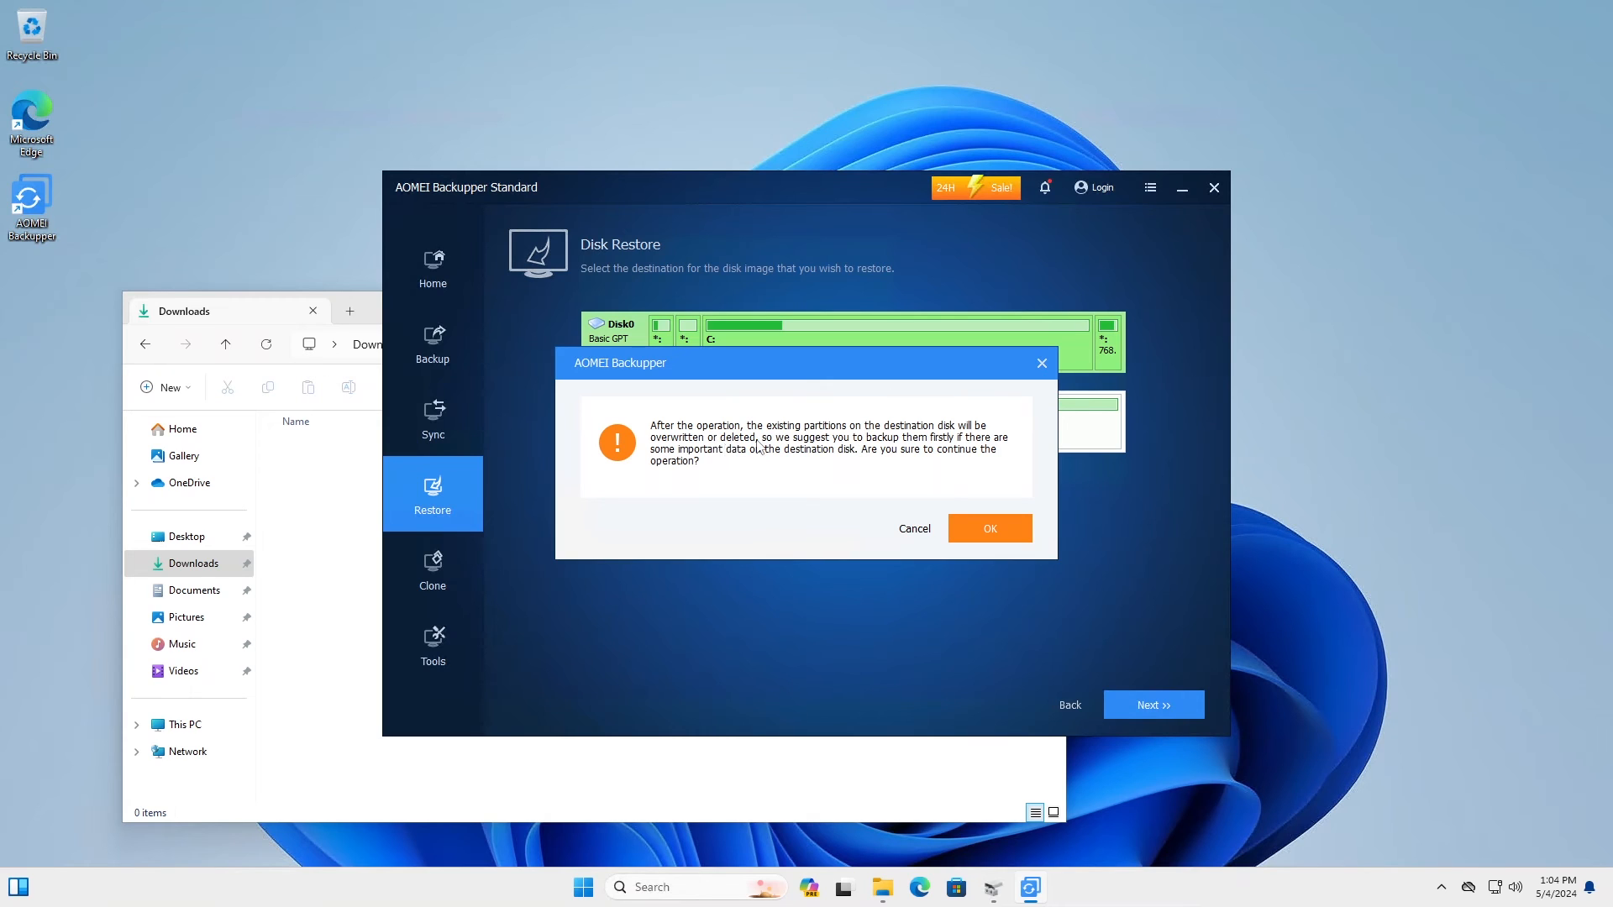
left_click(987, 528)
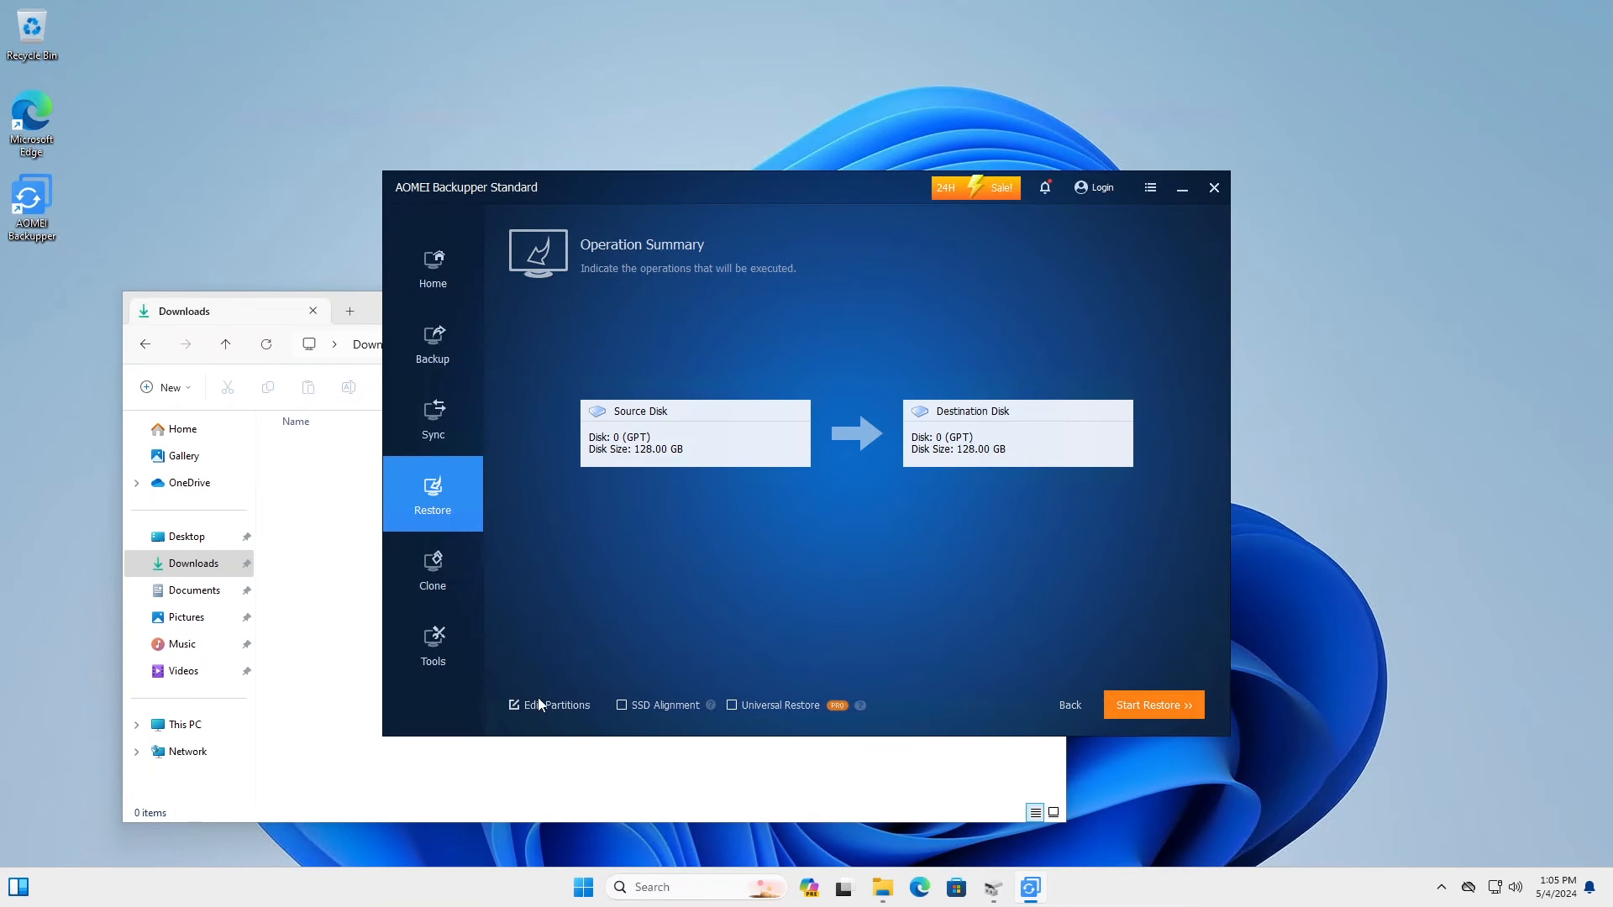
Step: Enable SSD Alignment, start the restore, and agree to restart the computer
left_click(622, 706)
mouse_move(712, 710)
mouse_move(859, 713)
left_click(1145, 711)
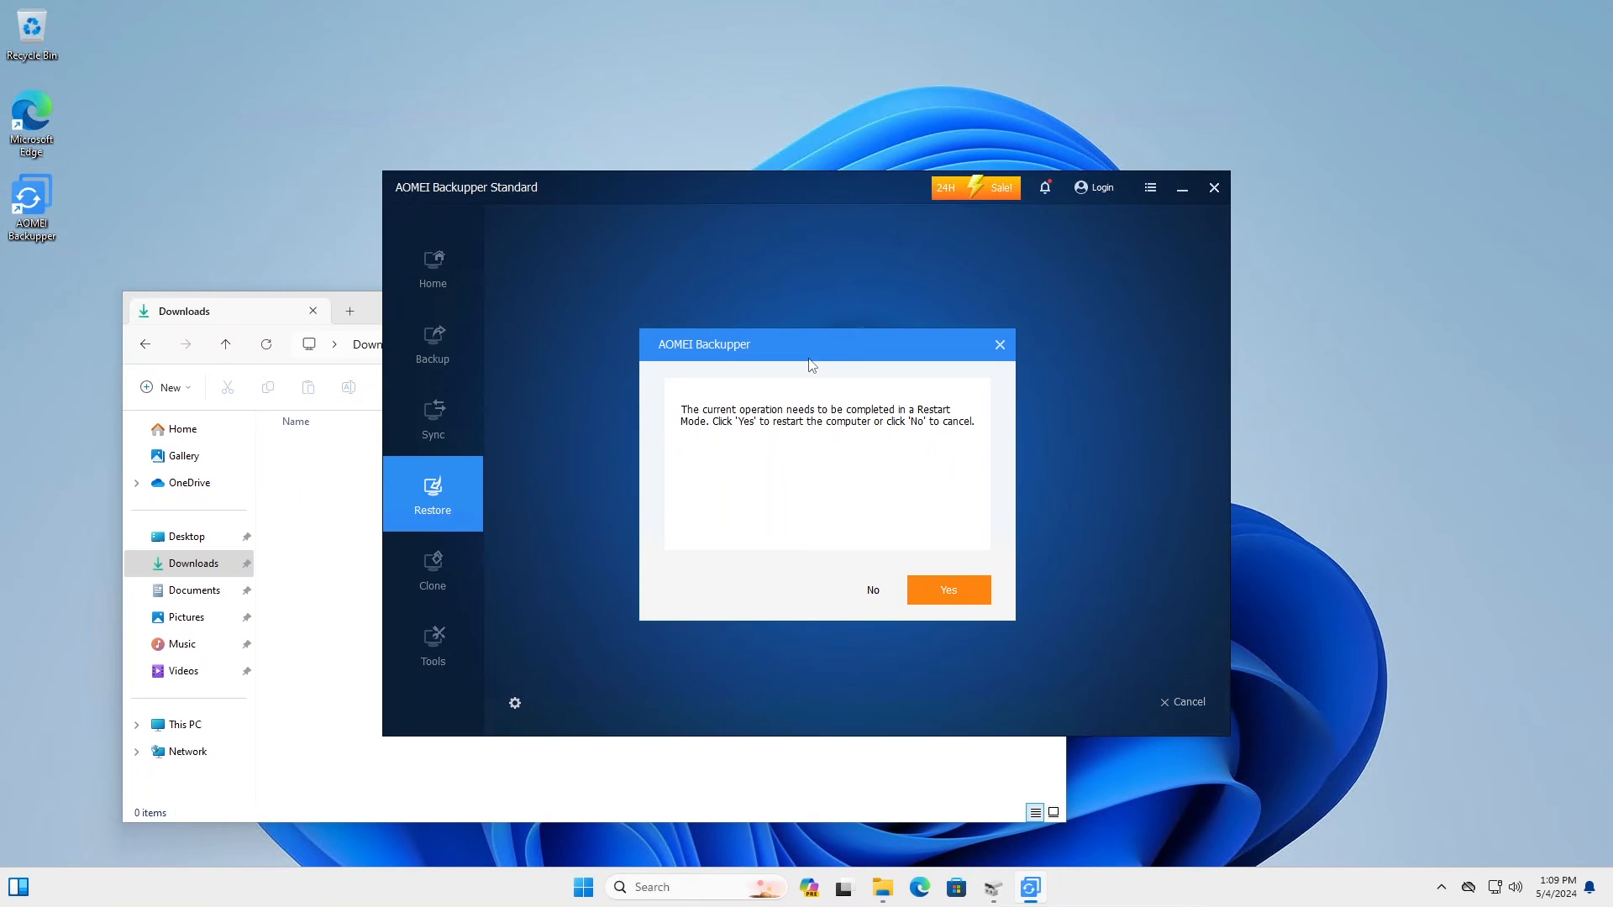
left_click(952, 592)
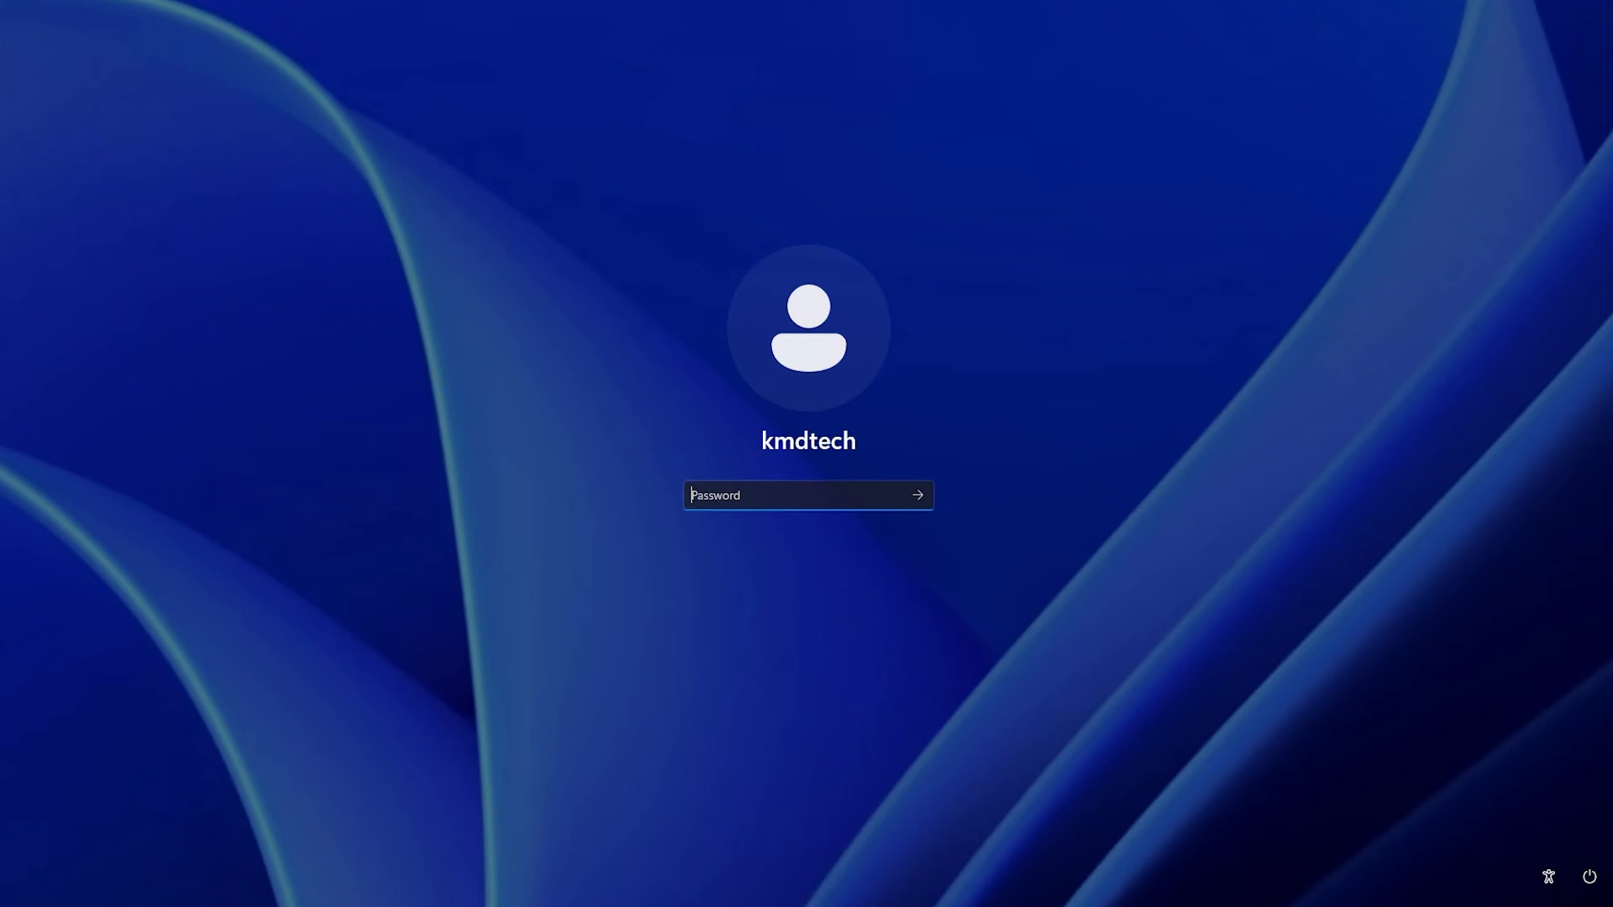
Step: Sign in with the account password and open Downloads in File Explorer to see the restored files
type("********")
key("Return")
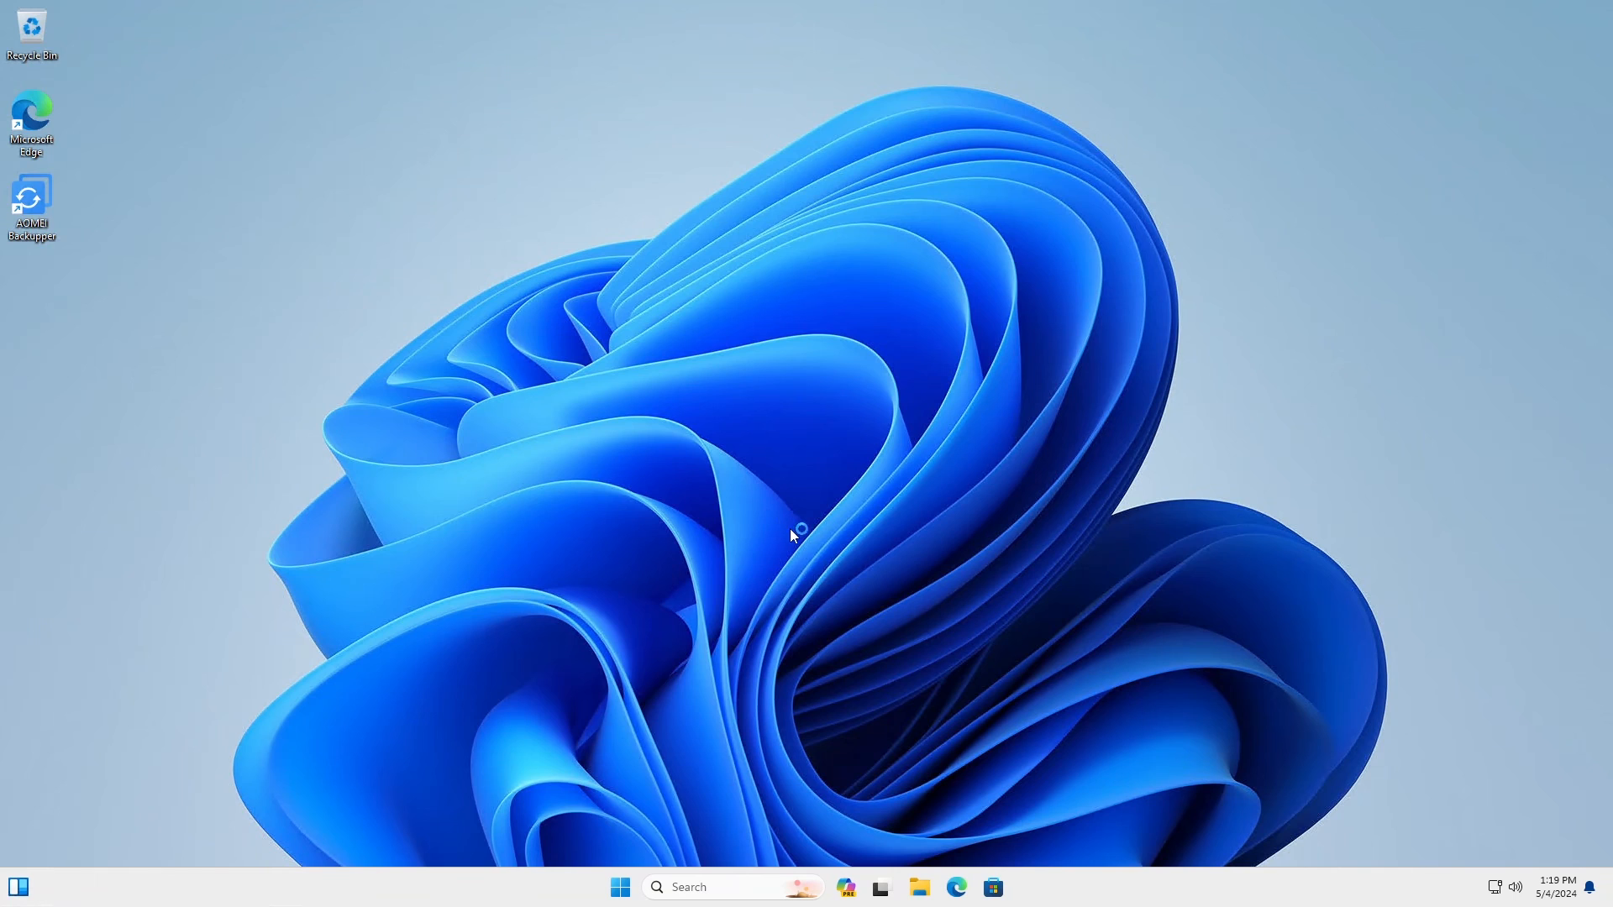
key("super+e")
left_click(319, 412)
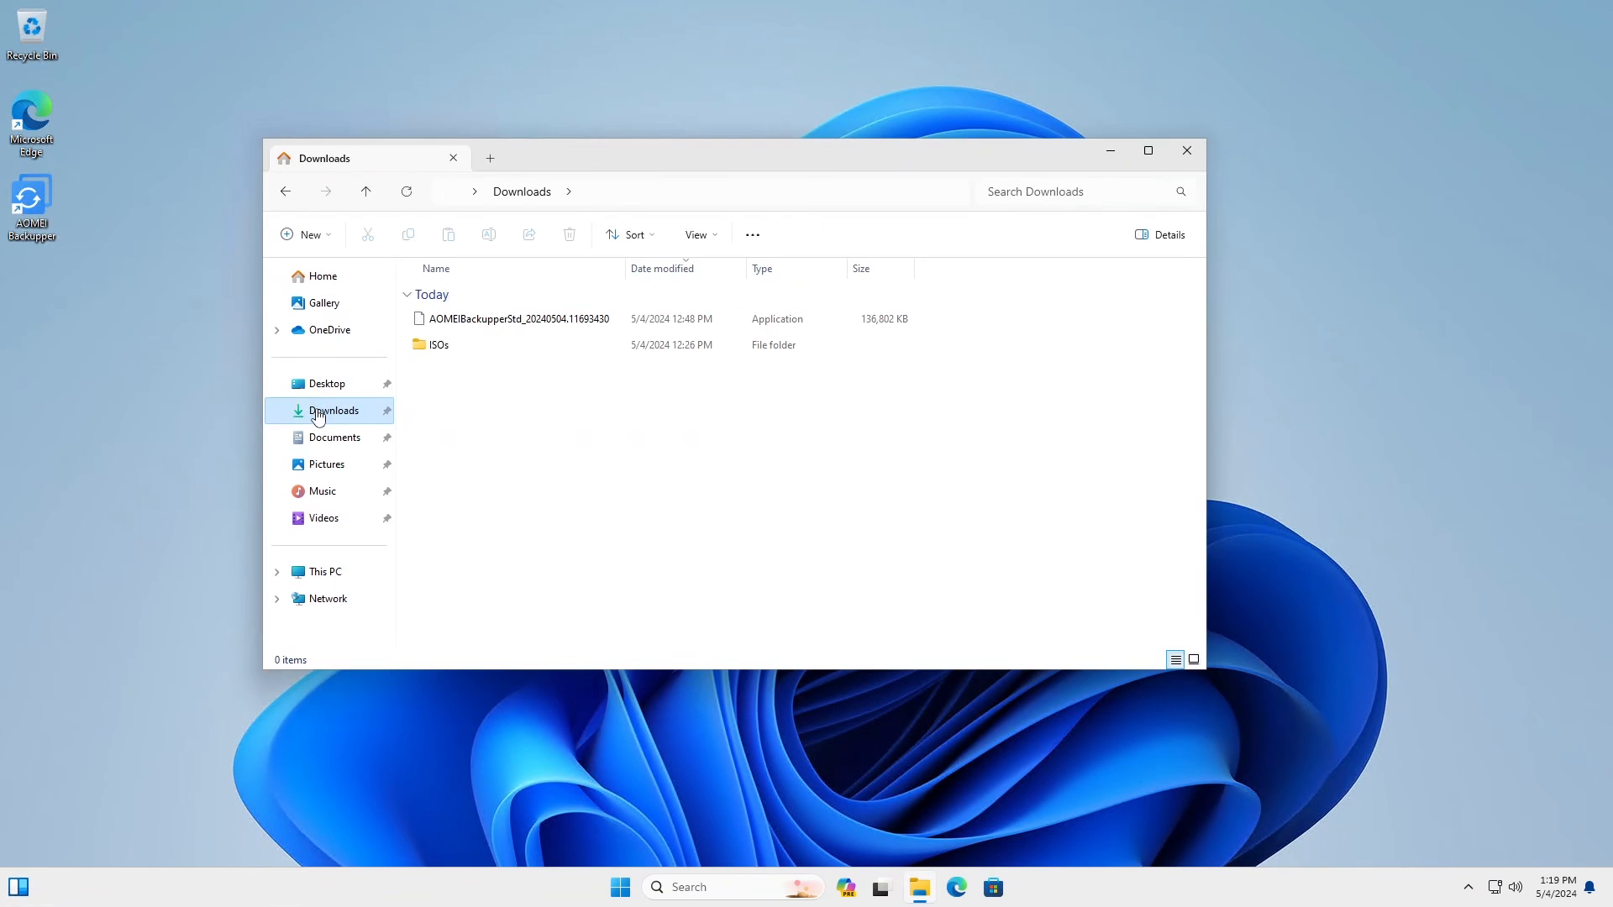